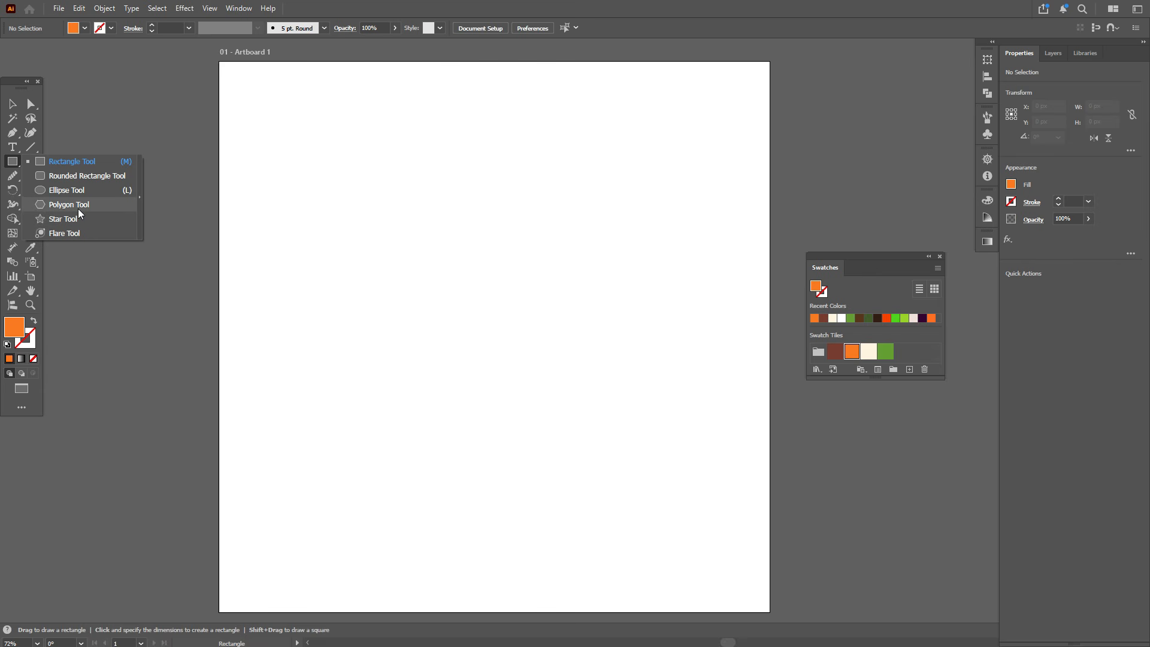
Step: Create a triangle with the Polygon tool on the artboard
left_click(77, 207)
left_click(420, 309)
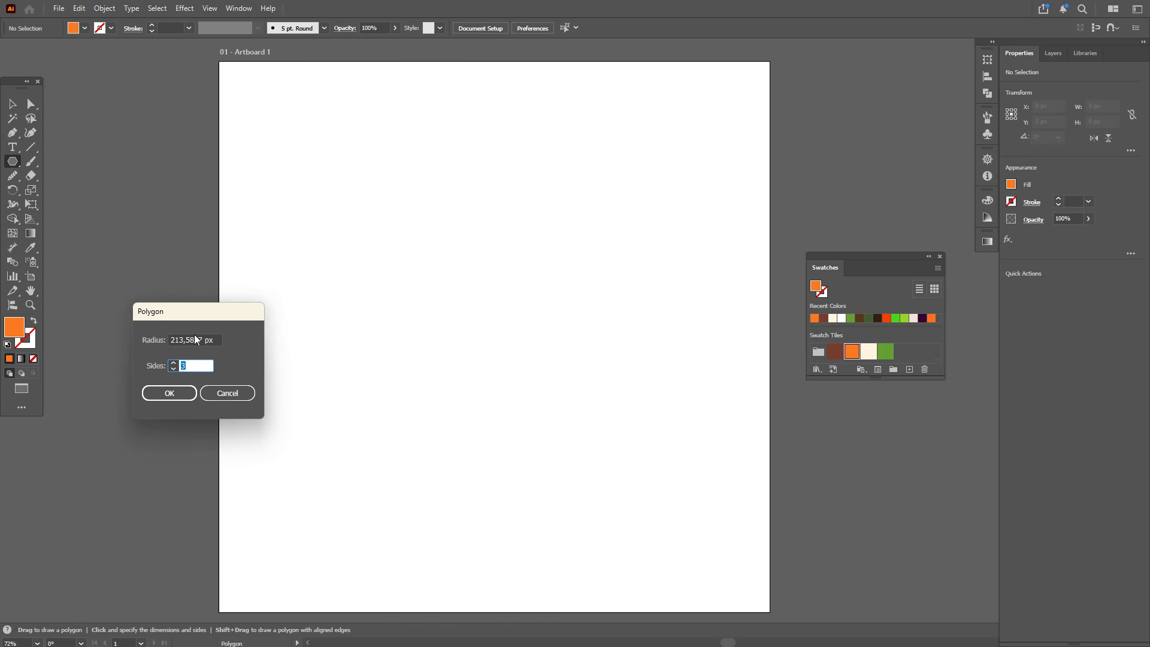
left_click(186, 397)
left_click(12, 104)
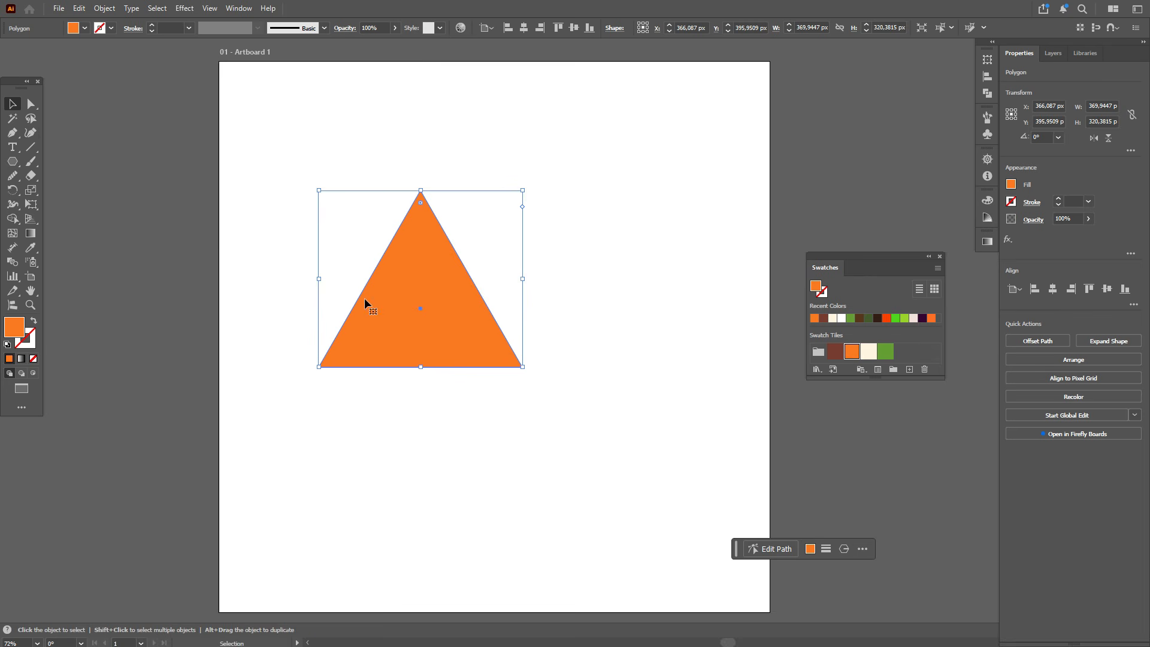
Step: Enlarge the triangle and reposition it on the artboard
left_click_drag(523, 367, 650, 559)
left_click_drag(548, 520, 560, 492)
Step: Bend the triangle's bottom edge downward into an outward arc
left_click(30, 132)
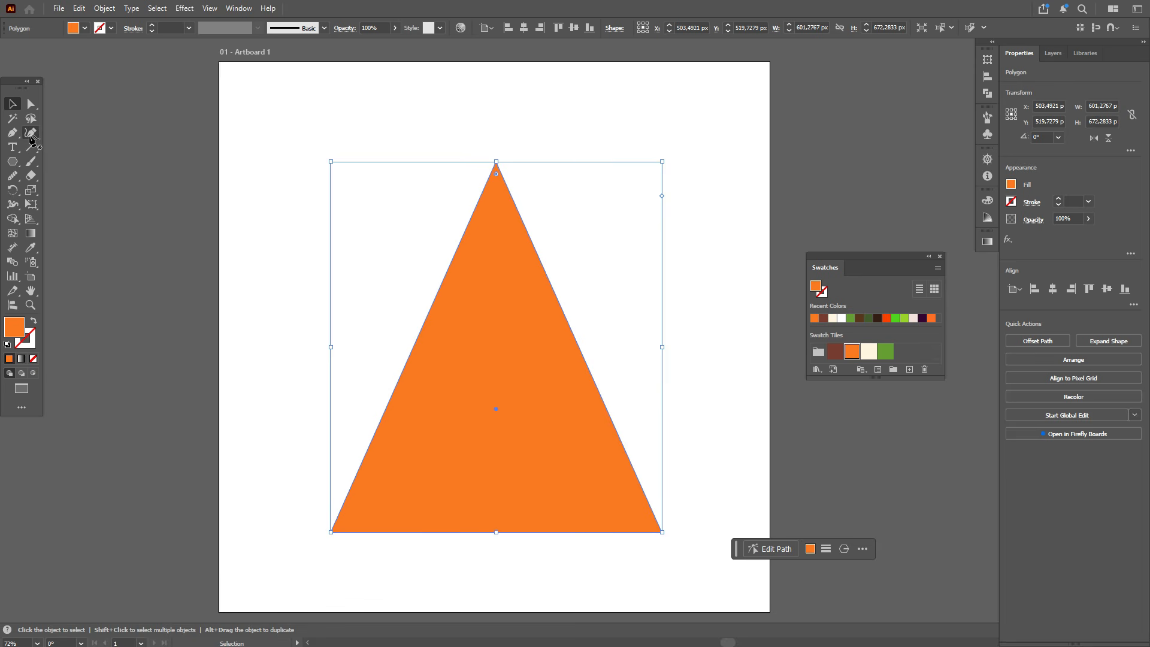
left_click_drag(500, 533, 504, 573)
key("v")
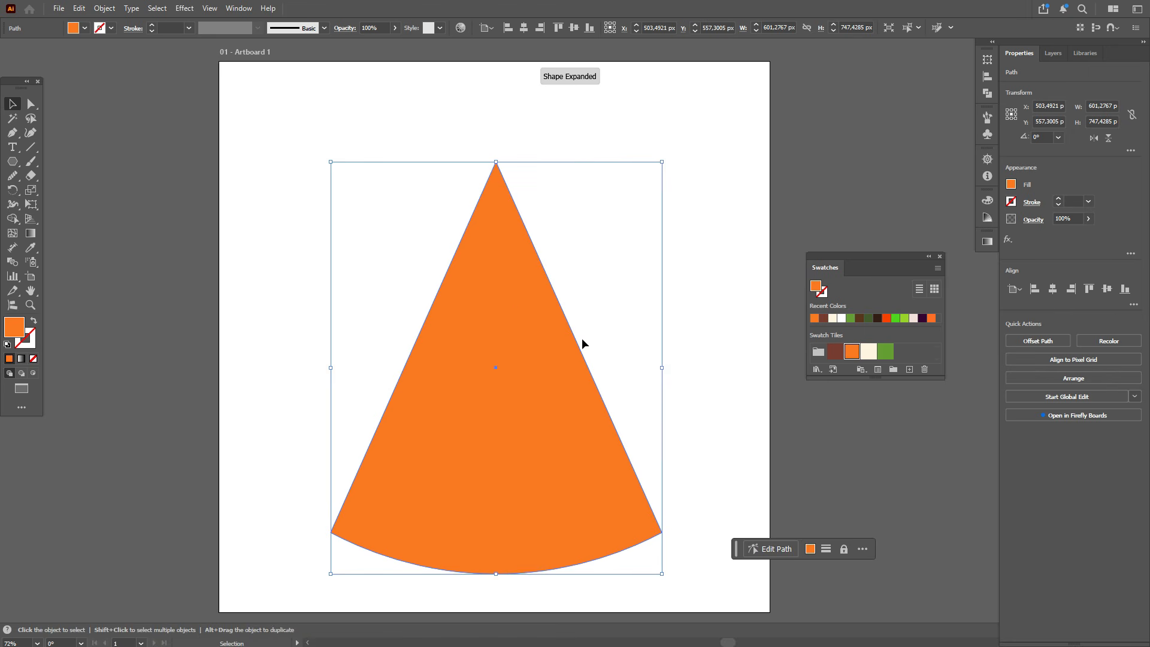
Step: Duplicate the wedge shape, offsetting the copy slightly upward, and undo a stray move
key("ctrl+shift+a")
left_click_drag(545, 423, 540, 376)
key("a")
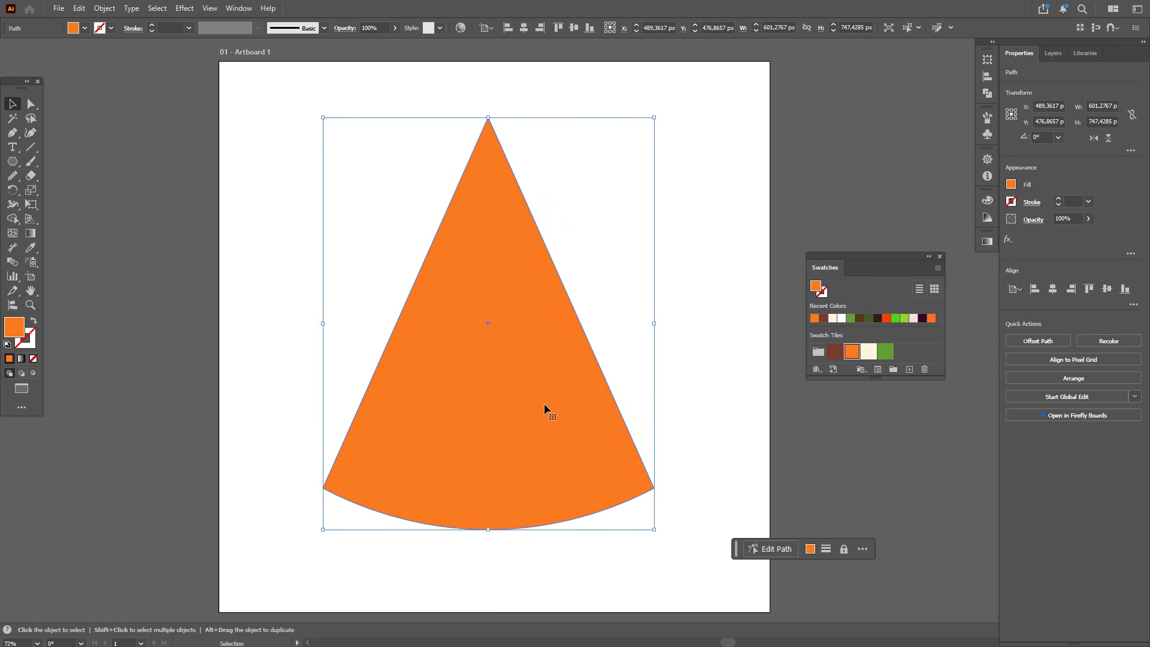
left_click_drag(545, 404, 544, 367)
key("ctrl+z")
left_click(656, 394)
Step: Offset another copy of the wedge upward and subtract it from the lower wedge with Minus Front to leave a rind band
left_click(530, 426)
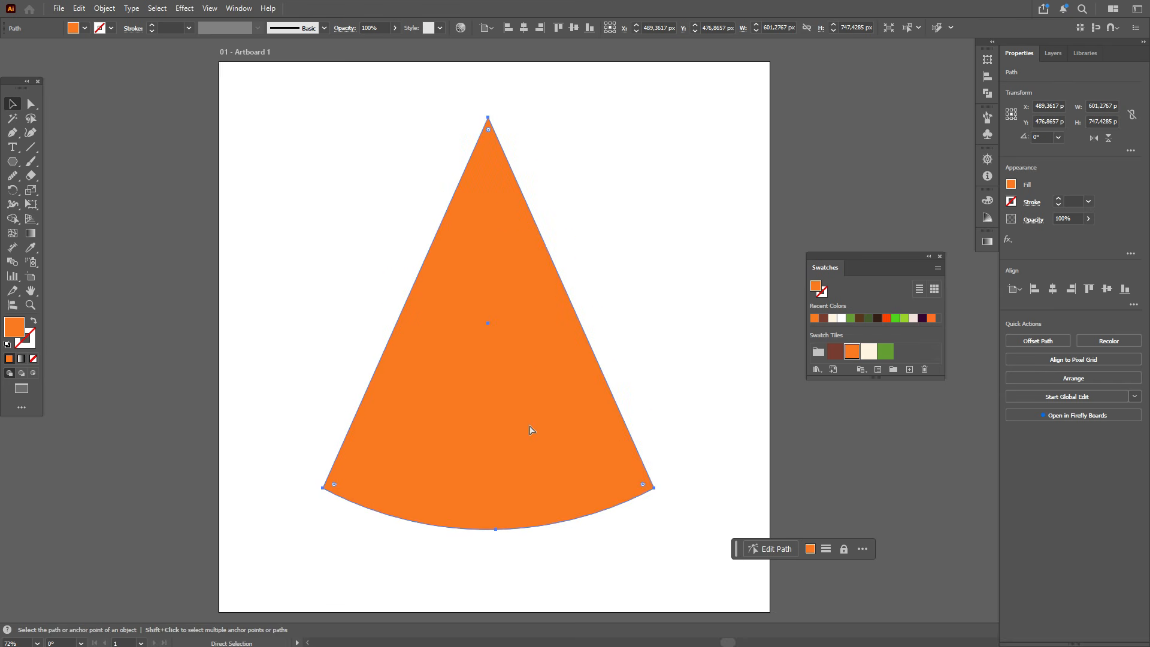
key("v")
left_click_drag(548, 440, 552, 365)
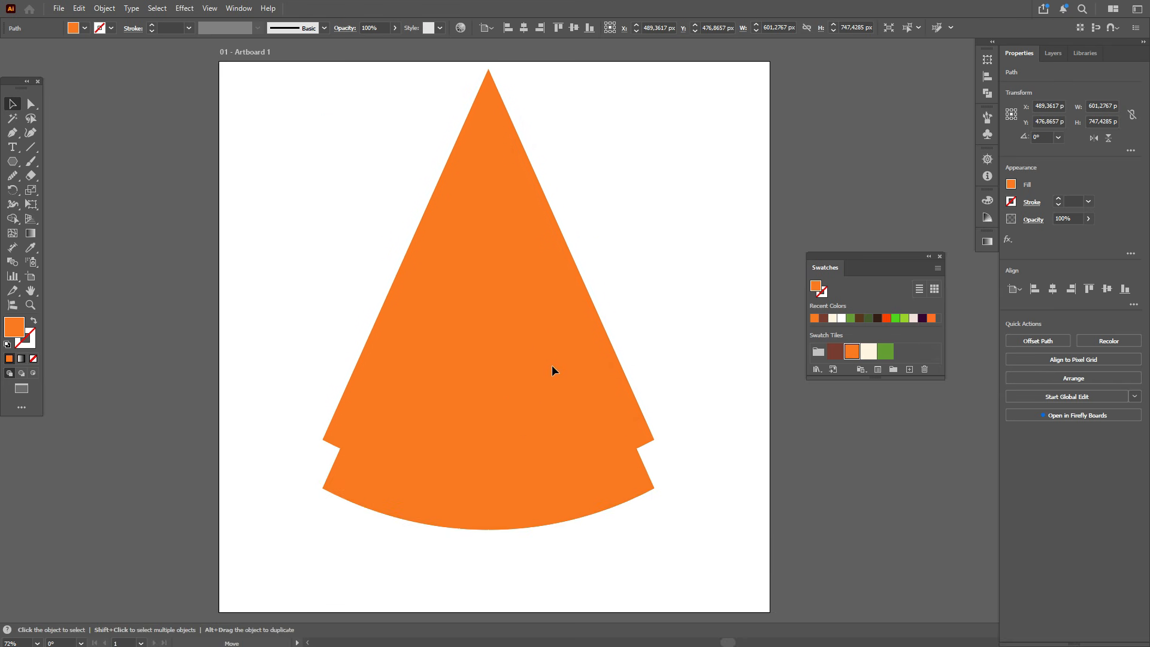
left_click(580, 503, "shift")
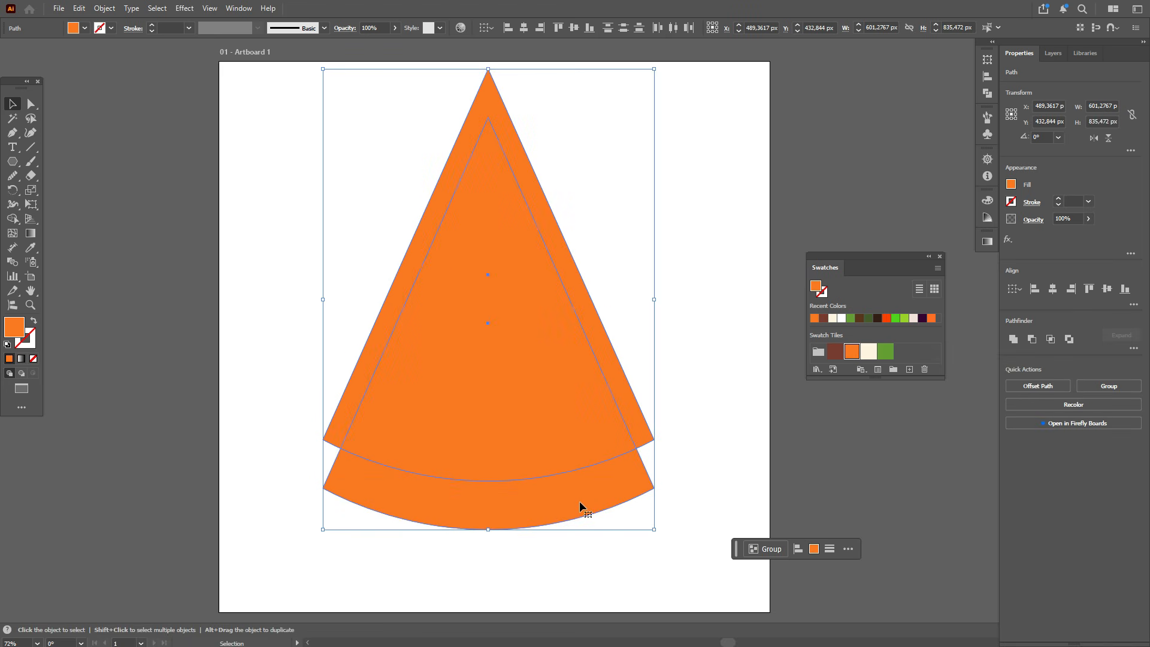
left_click(986, 93)
left_click(871, 93)
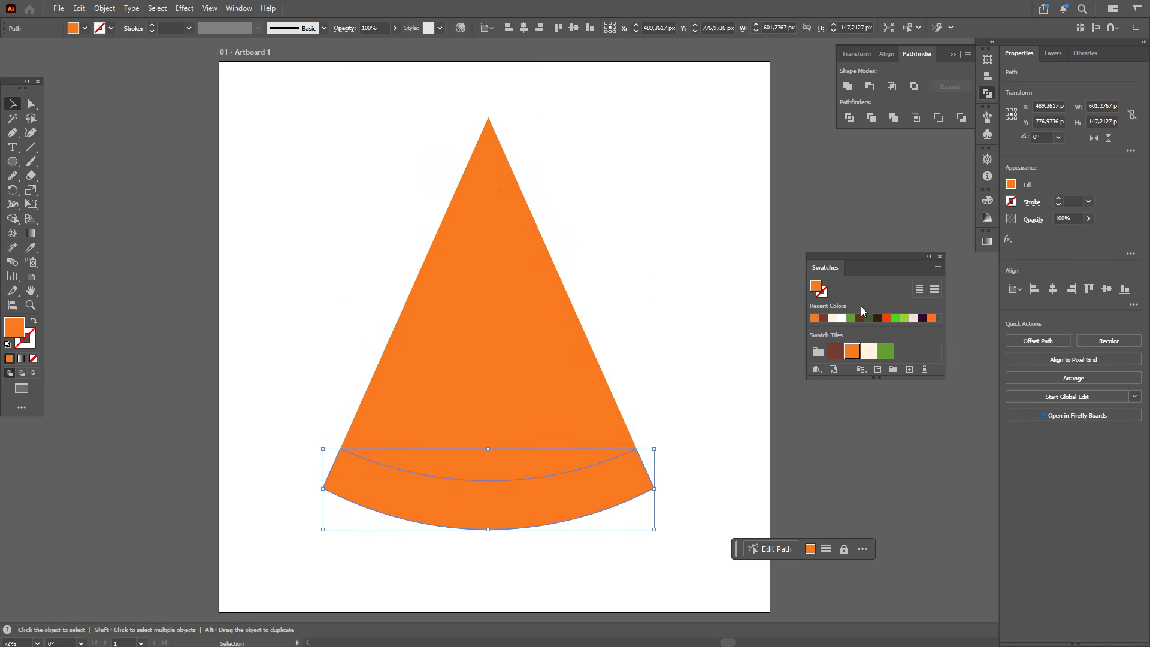
Step: Fill the rind band with the green swatch
left_click(885, 352)
left_click(721, 325)
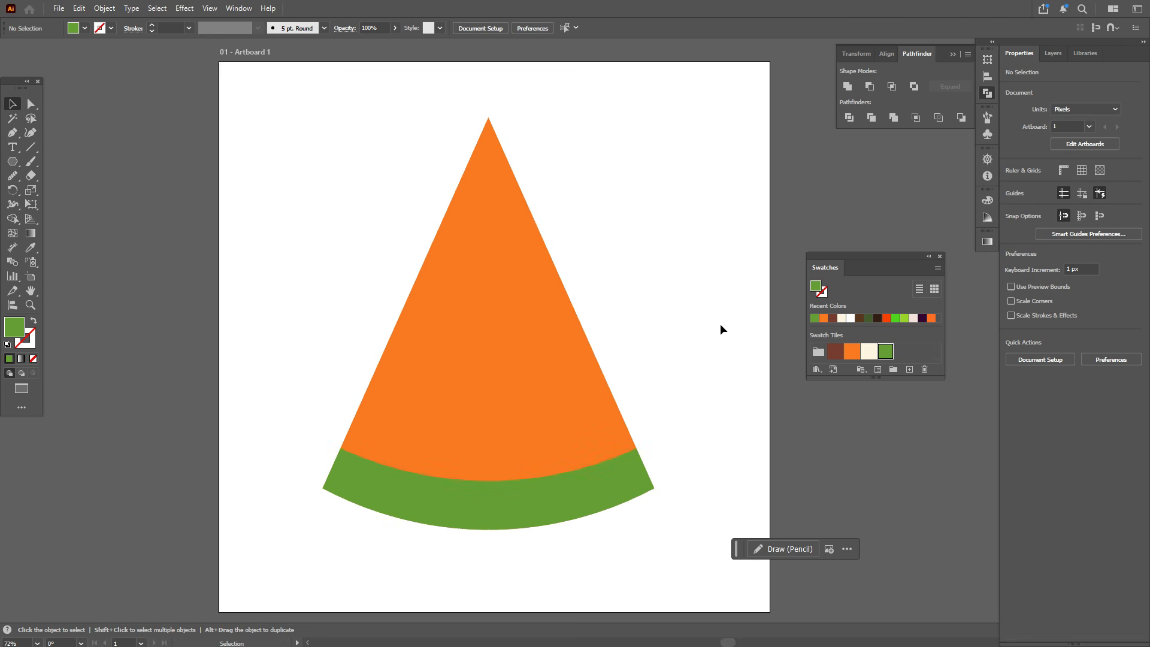
Step: Round the wedge's top tip slightly, to about 11 px corner radius
left_click(31, 105)
left_click(502, 133)
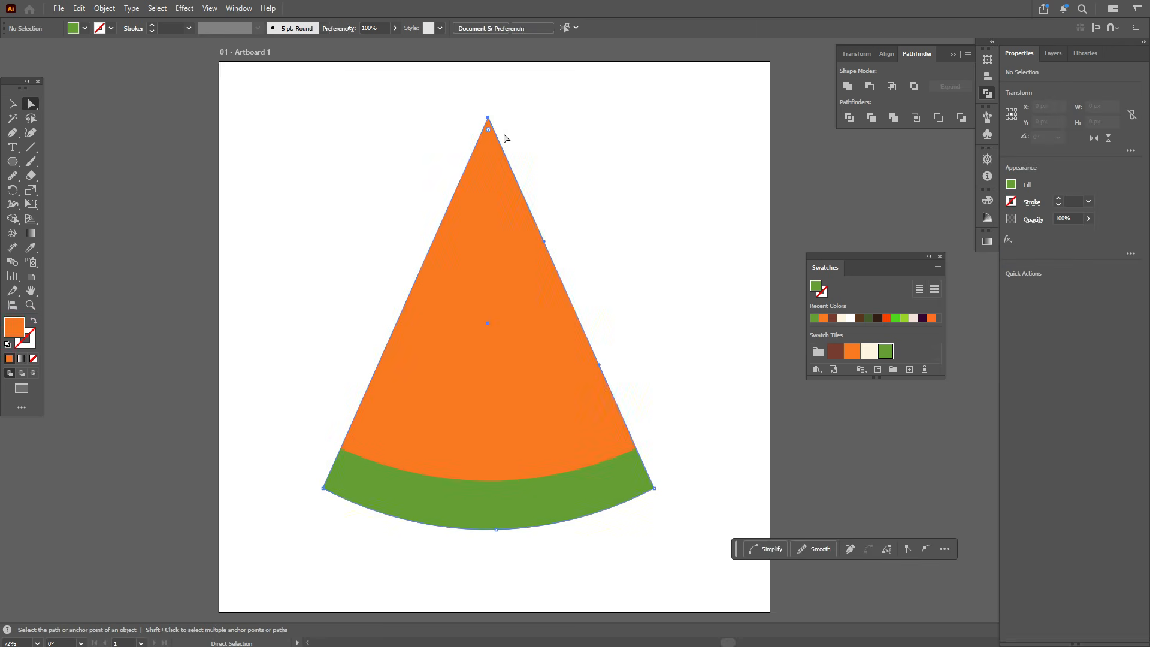
left_click_drag(488, 131, 489, 134)
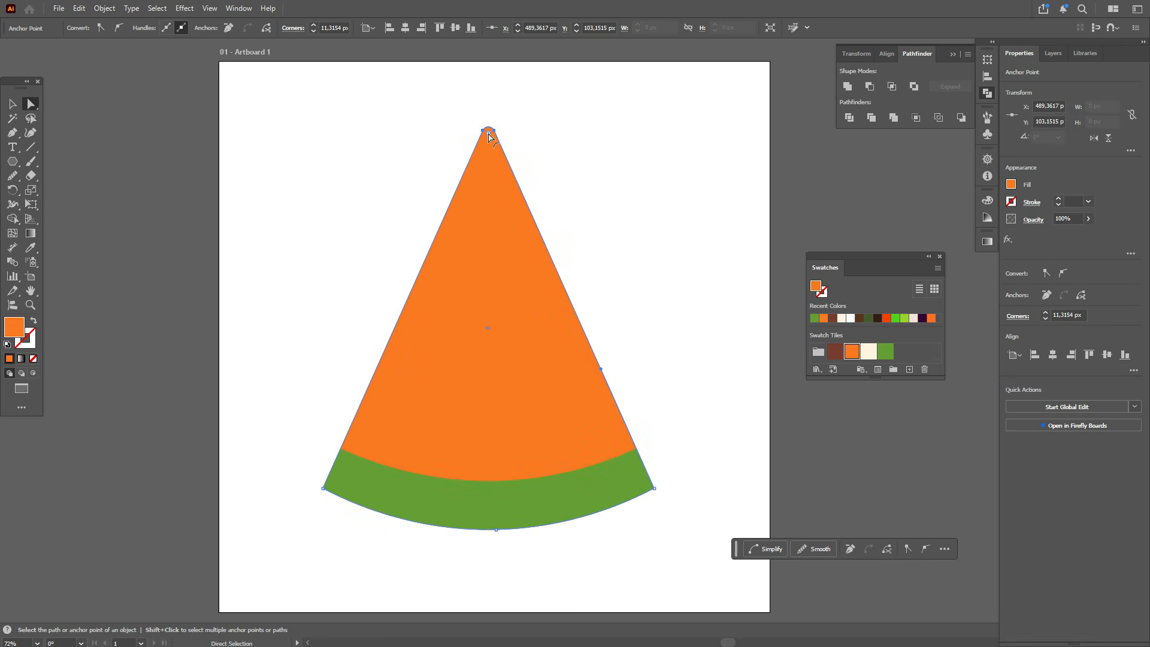
Step: Round the rind's two bottom corners to about 33 px
left_click_drag(316, 484, 356, 514)
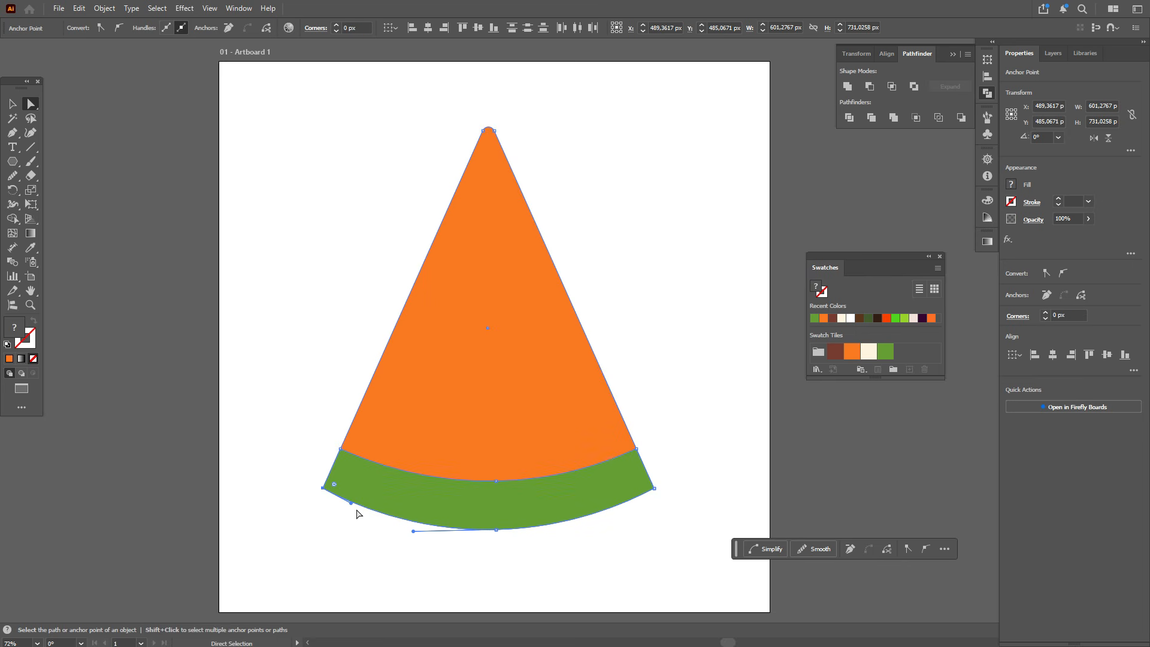
left_click_drag(650, 501, 632, 483)
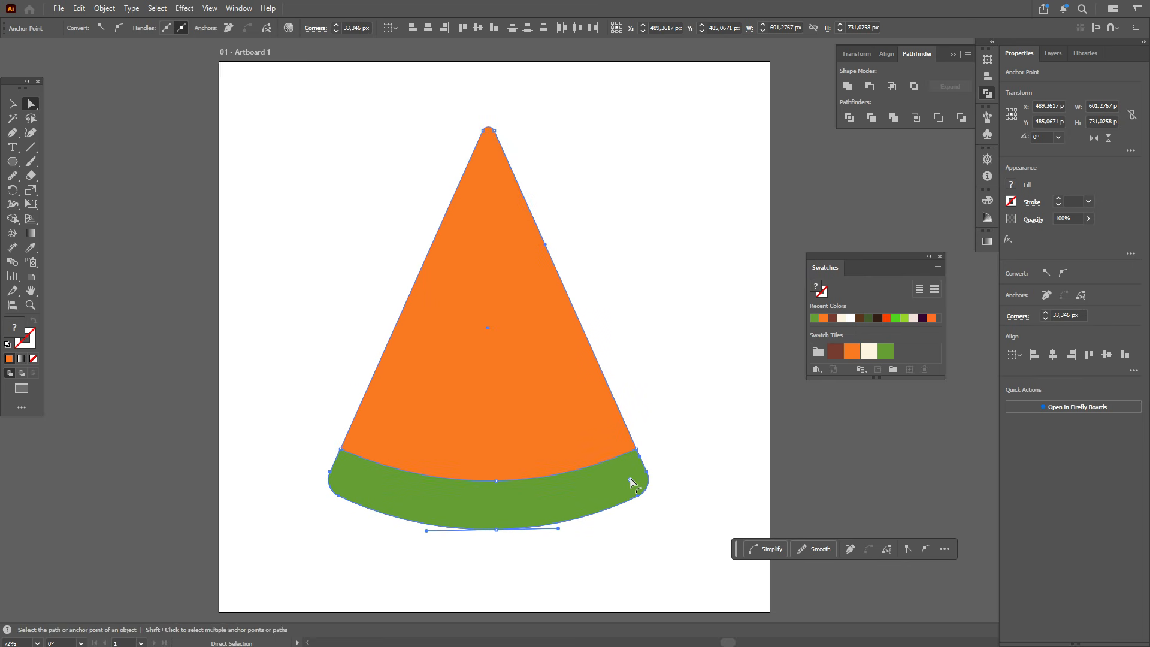
left_click(703, 467)
left_click(12, 103)
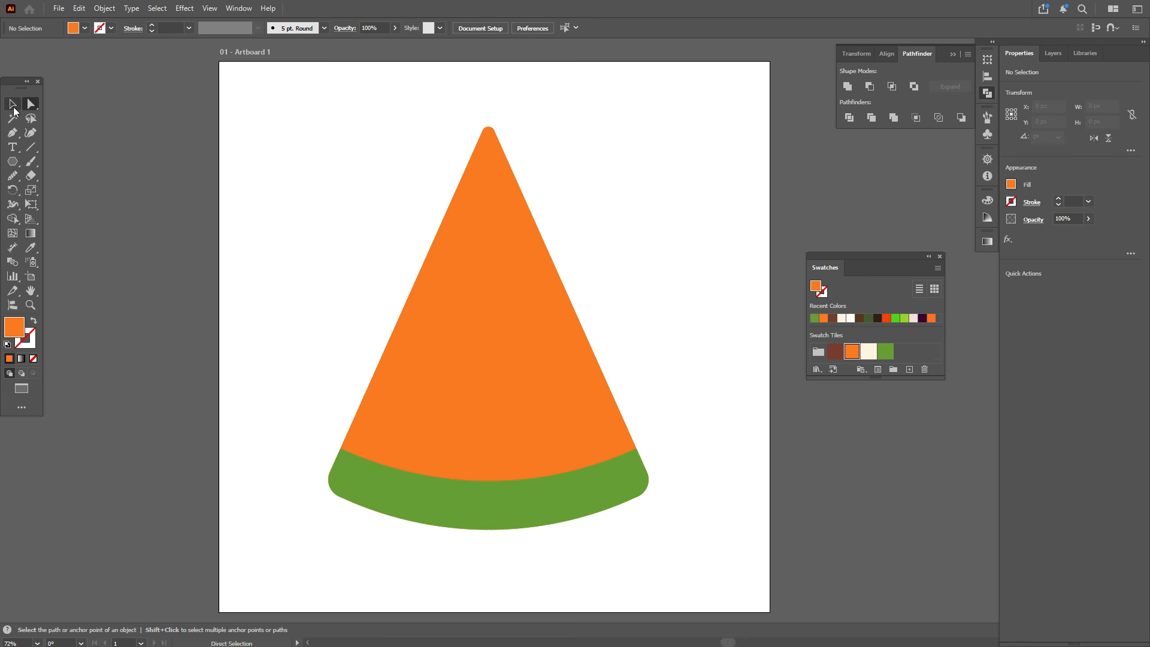
Step: Smooth both slanted edges of the orange wedge with the Smooth tool
left_click(487, 307)
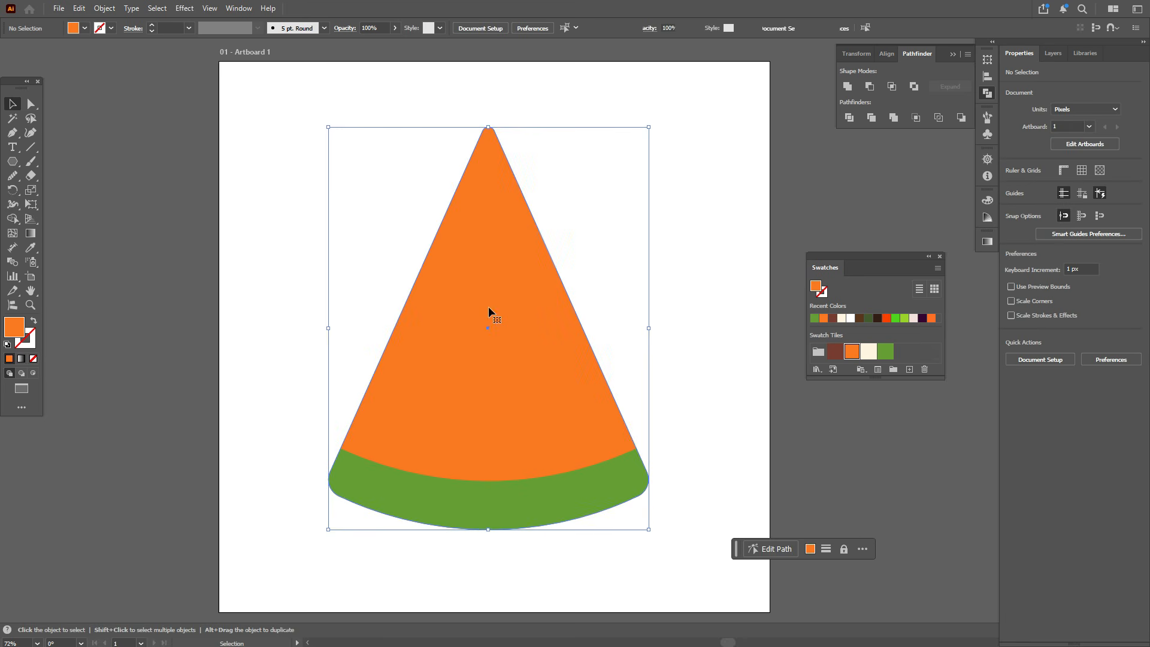
left_click(13, 176)
mouse_move(482, 134)
left_mouse_down()
mouse_move(504, 144)
mouse_move(545, 248)
left_mouse_up()
mouse_move(506, 162)
left_mouse_down()
mouse_move(536, 228)
mouse_move(504, 153)
mouse_move(463, 185)
mouse_move(399, 368)
left_mouse_up()
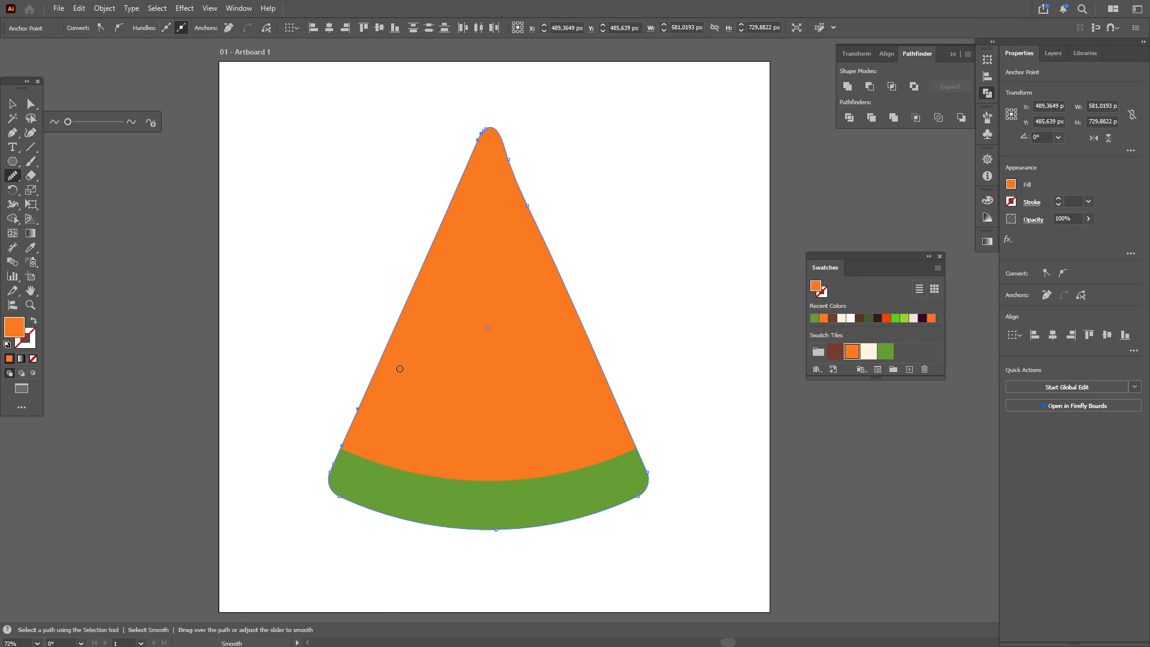
left_click_drag(578, 344, 607, 383)
mouse_move(609, 352)
left_mouse_down()
mouse_move(583, 327)
mouse_move(509, 154)
left_mouse_up()
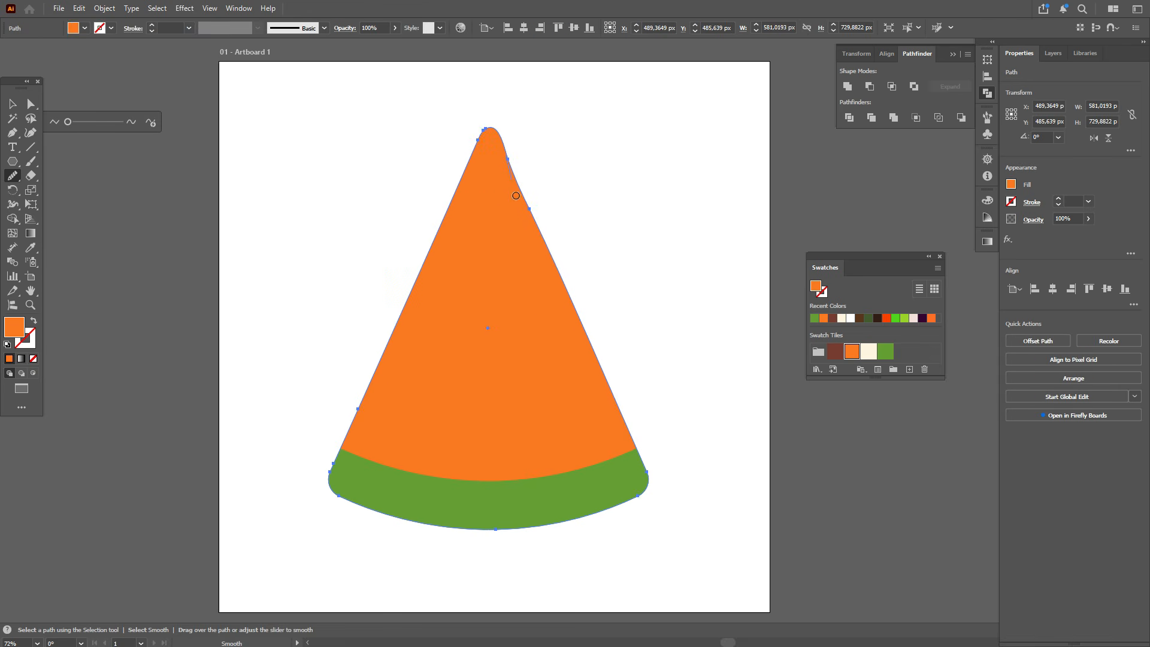
left_click_drag(523, 198, 511, 153)
left_click_drag(551, 247, 576, 307)
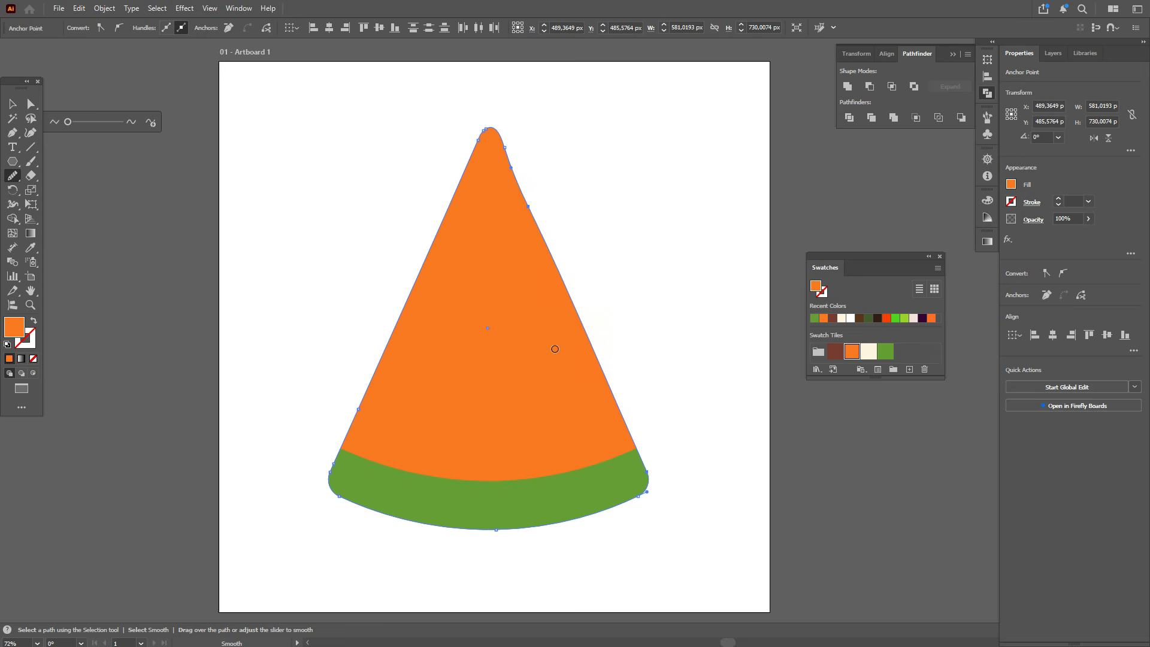
left_click(12, 103)
left_click(391, 94)
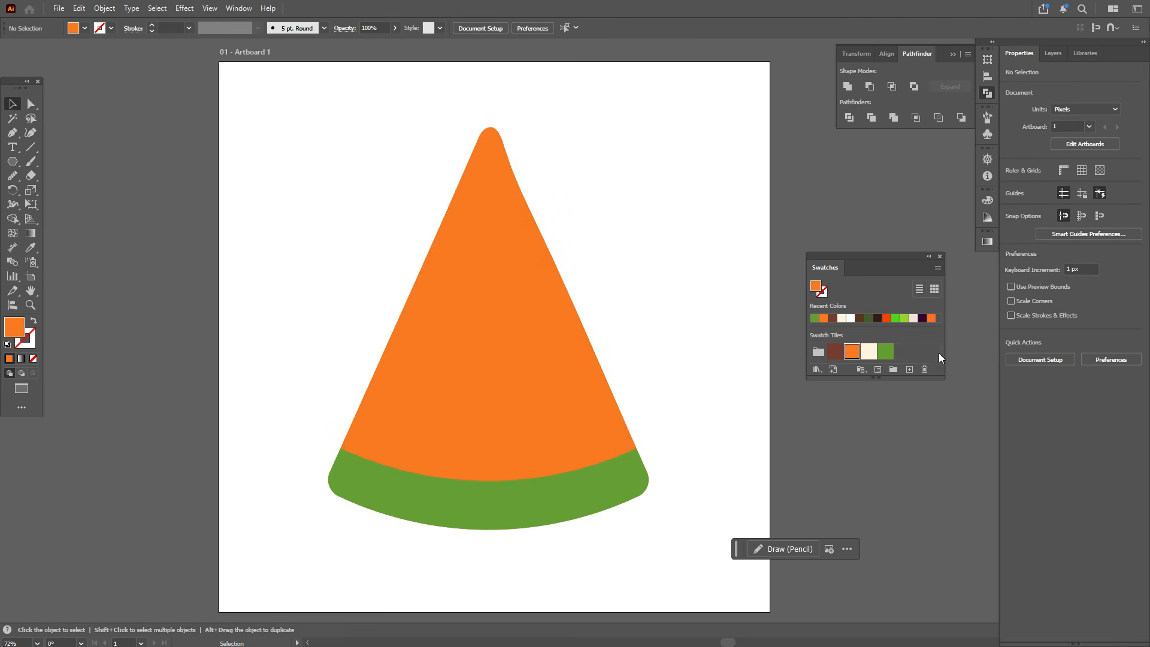
Step: Paint a cream curved stroke along the top of the rind with the Paintbrush, keeping default tool options
left_click(866, 353)
left_click(31, 162)
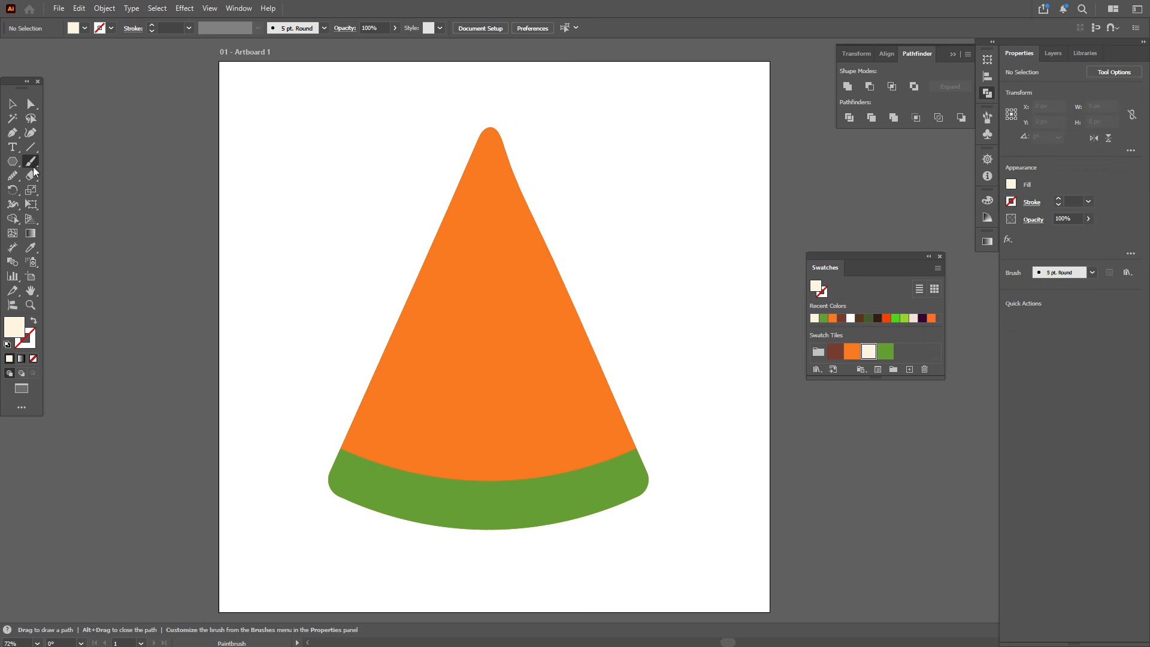
double_click(31, 165)
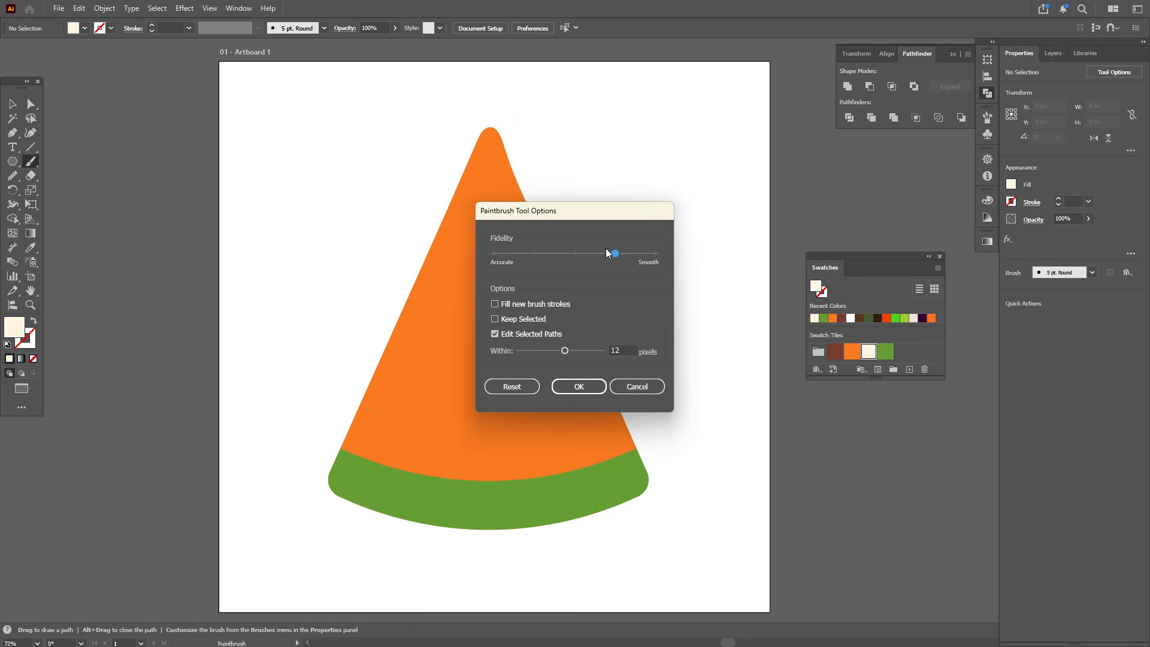
left_click(578, 387)
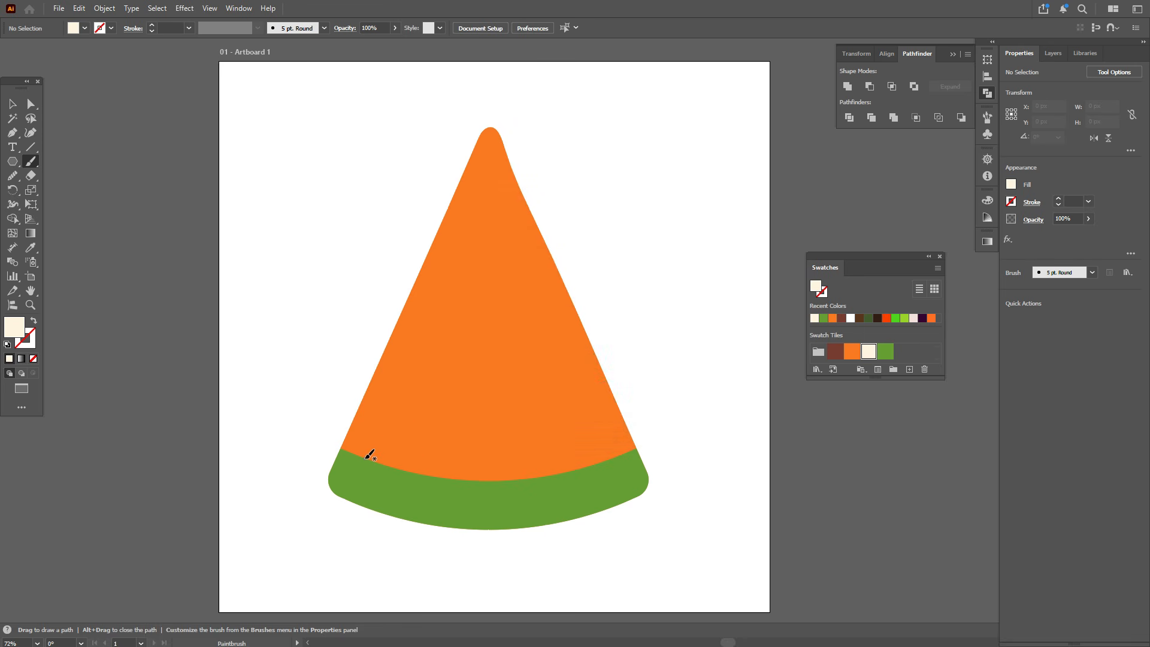
left_click_drag(480, 478, 607, 459)
left_click(12, 104)
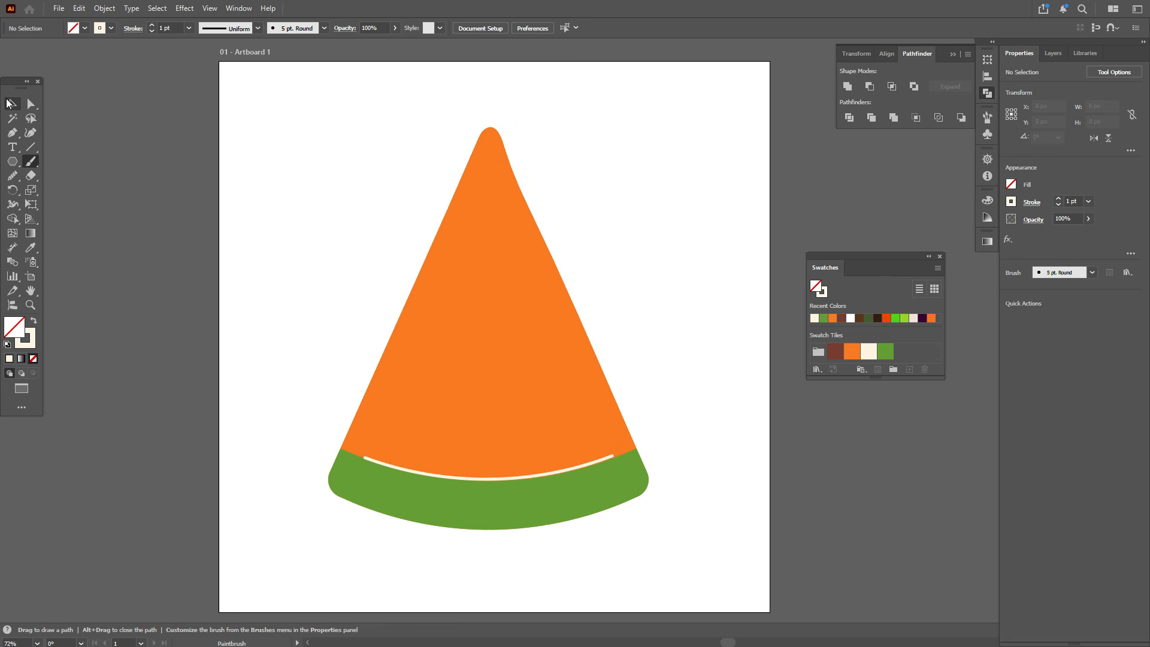
Step: Set a brown fill with no stroke and draw a seed oval about 64 by 93 px near the tip
left_click(833, 352)
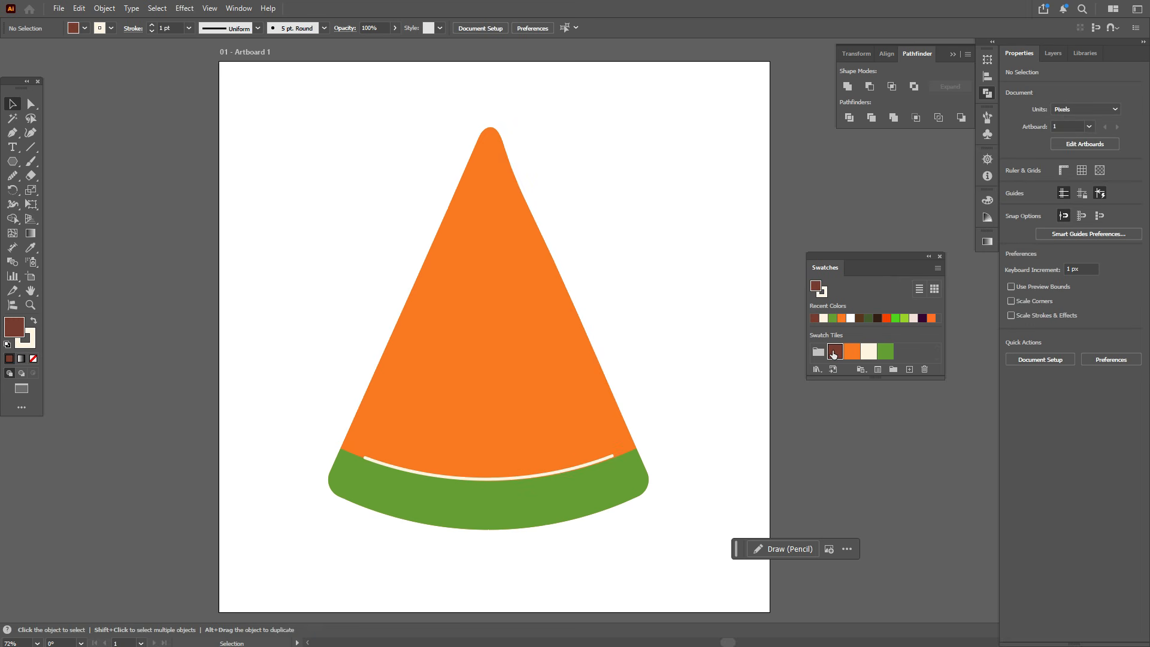
left_click(33, 347)
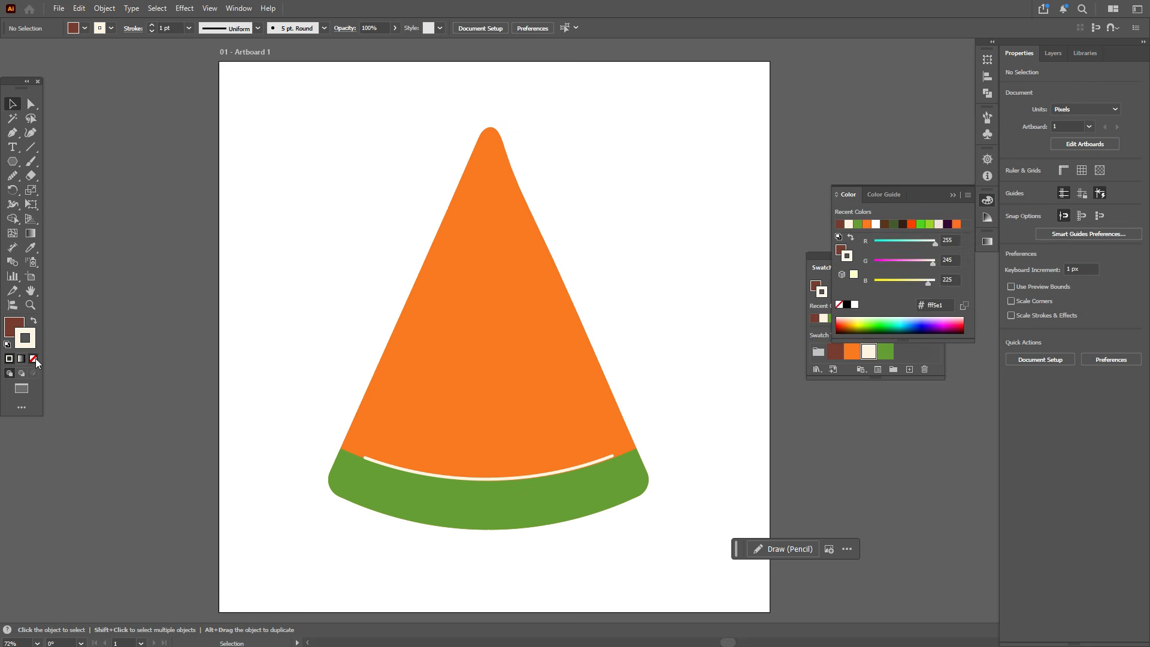
left_click(34, 358)
left_click(16, 327)
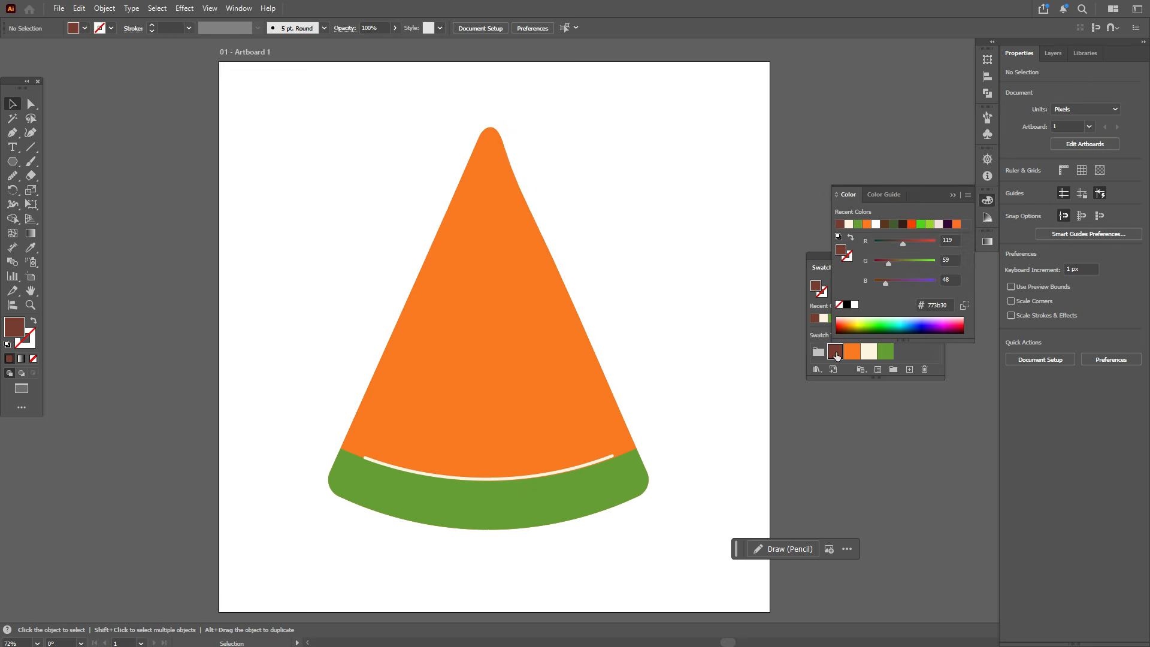
left_click(988, 200)
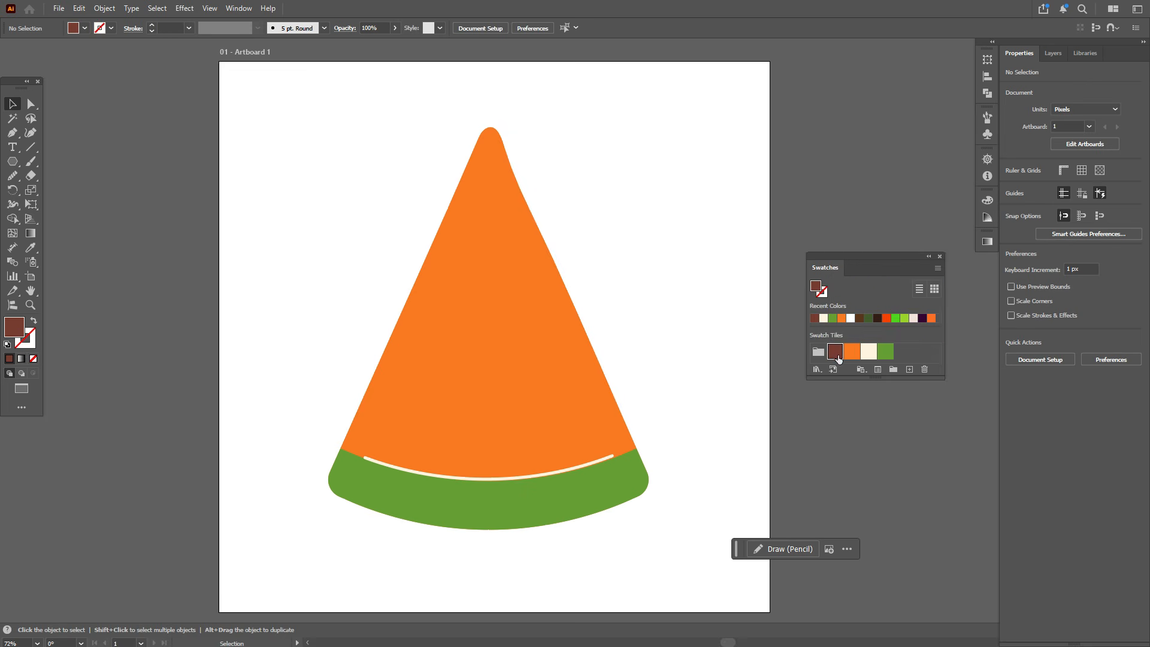
left_click(12, 161)
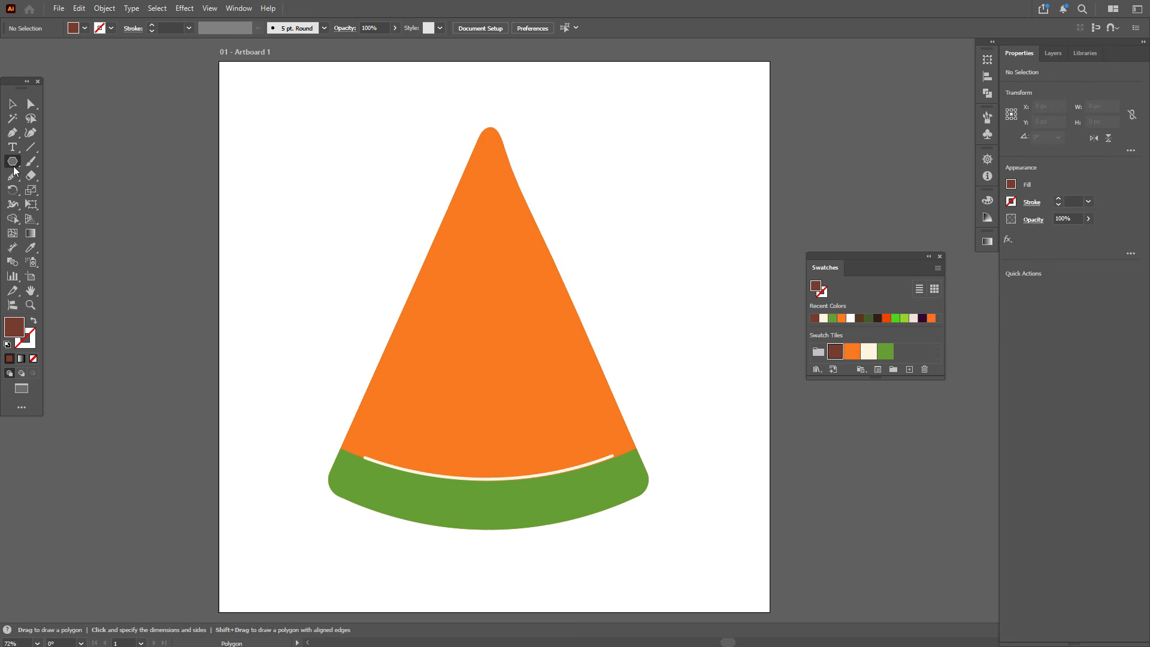
left_click(66, 189)
left_click_drag(470, 200, 505, 252)
Step: Reshape the seed by nudging its top and bottom anchor points
key("a")
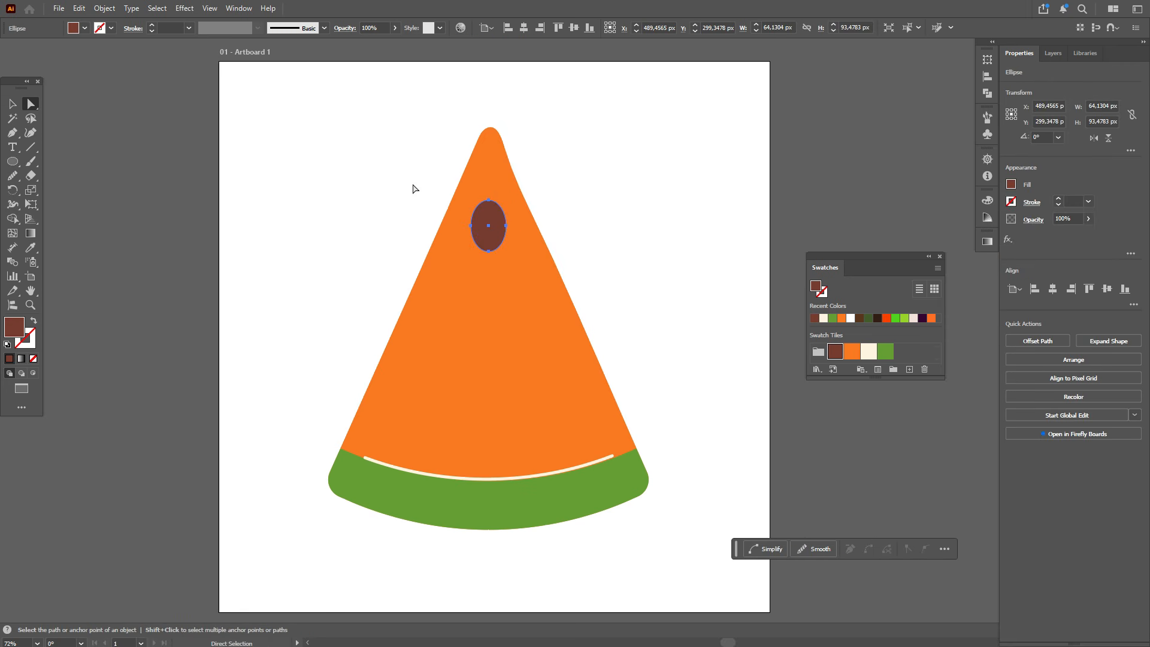
left_click(488, 200)
left_click_drag(488, 200, 493, 200)
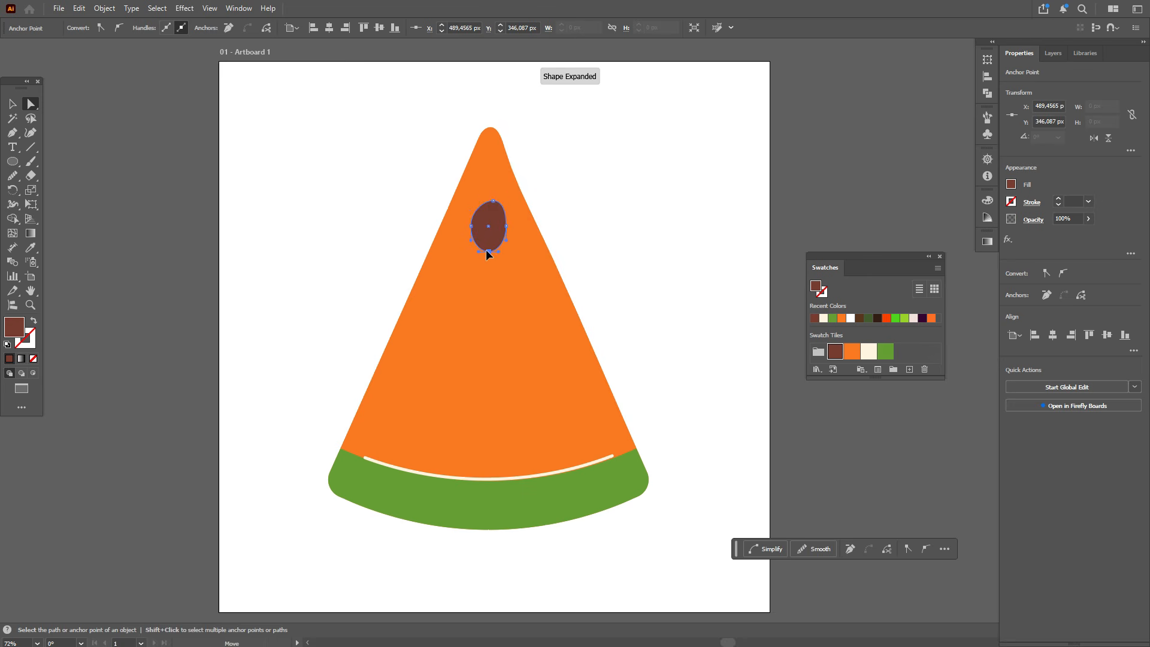
left_click_drag(486, 251, 481, 246)
key("v")
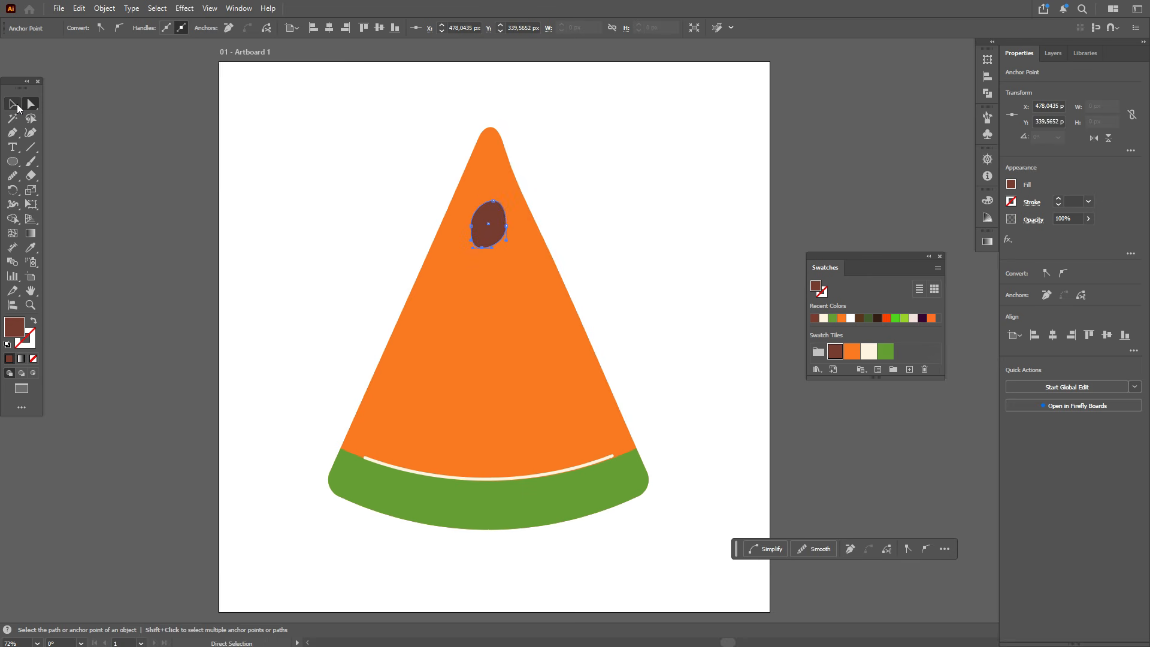
Step: Draw a small cream highlight circle about 15 px on the seed
left_click(383, 176)
left_click(870, 358)
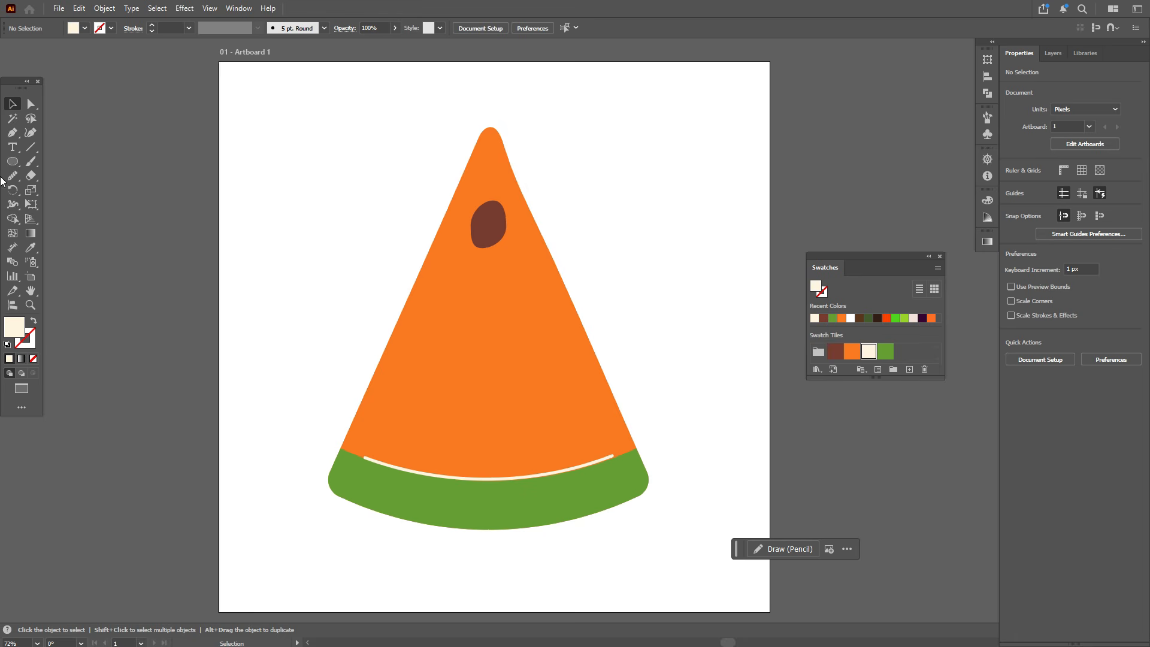
left_click(12, 161)
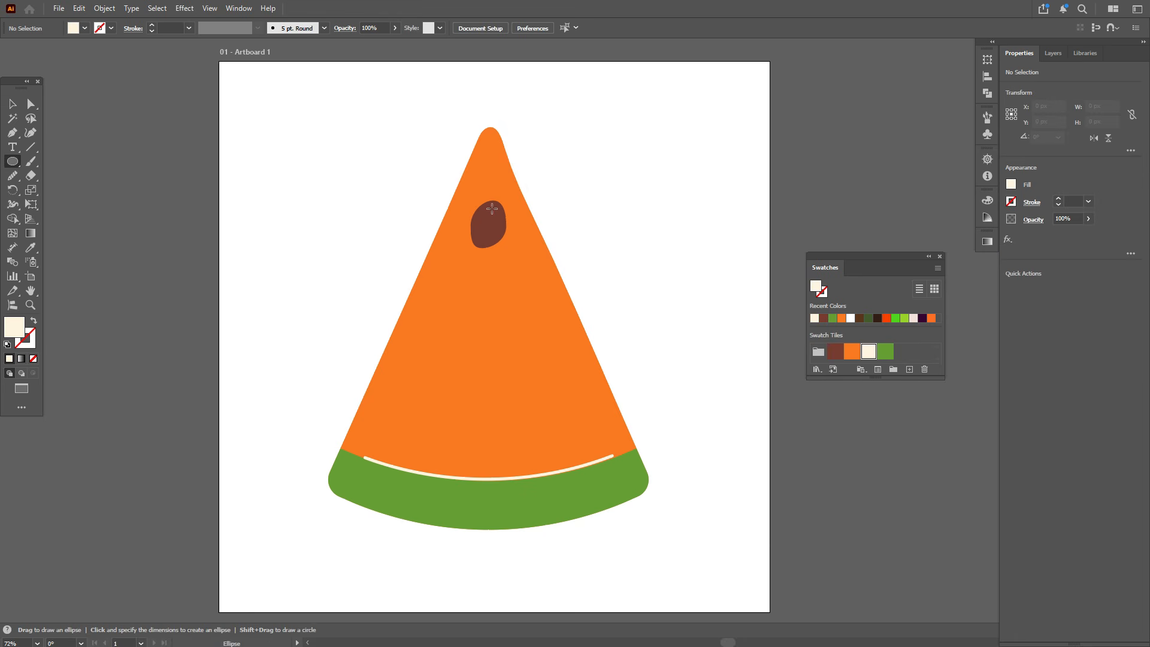
left_click_drag(489, 208, 499, 216)
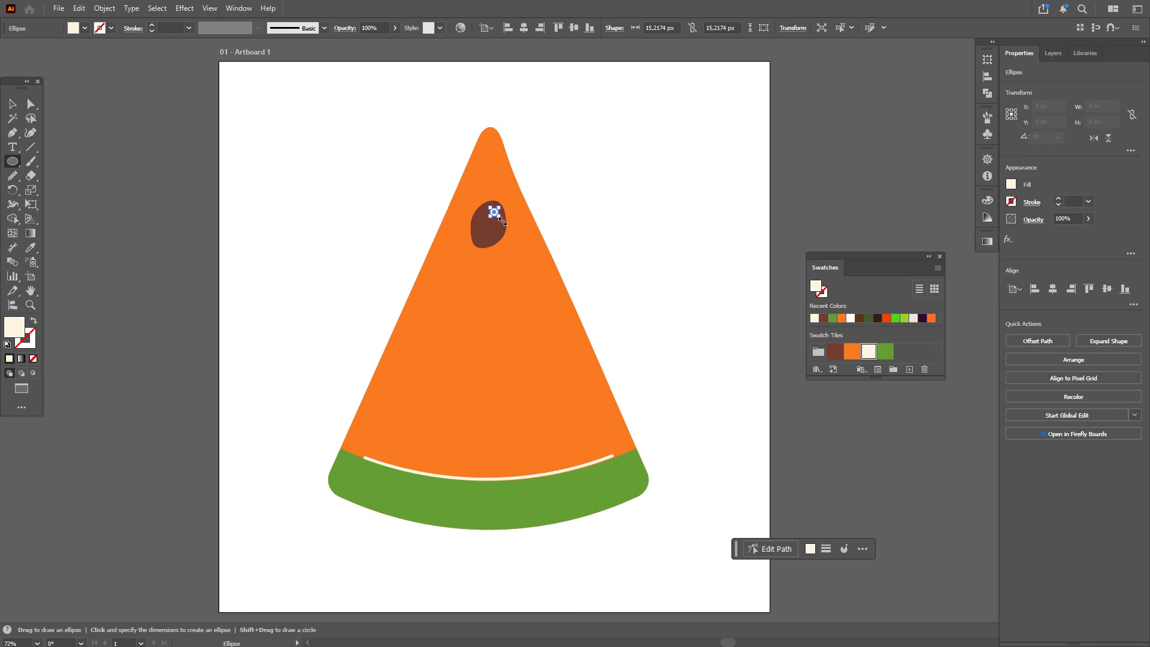
Step: Reshape the cream seed highlight by moving one of its anchor points with Direct Selection
scroll(524, 217, "up", 3)
left_click(29, 105)
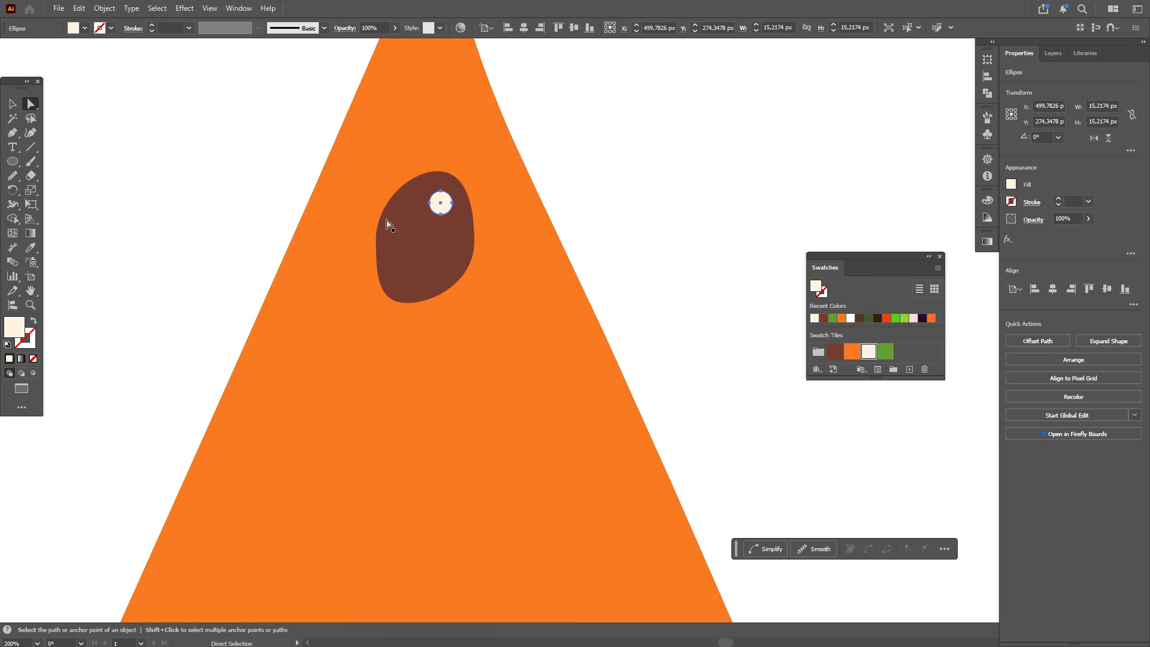
left_click(440, 214)
left_click_drag(440, 214, 436, 214)
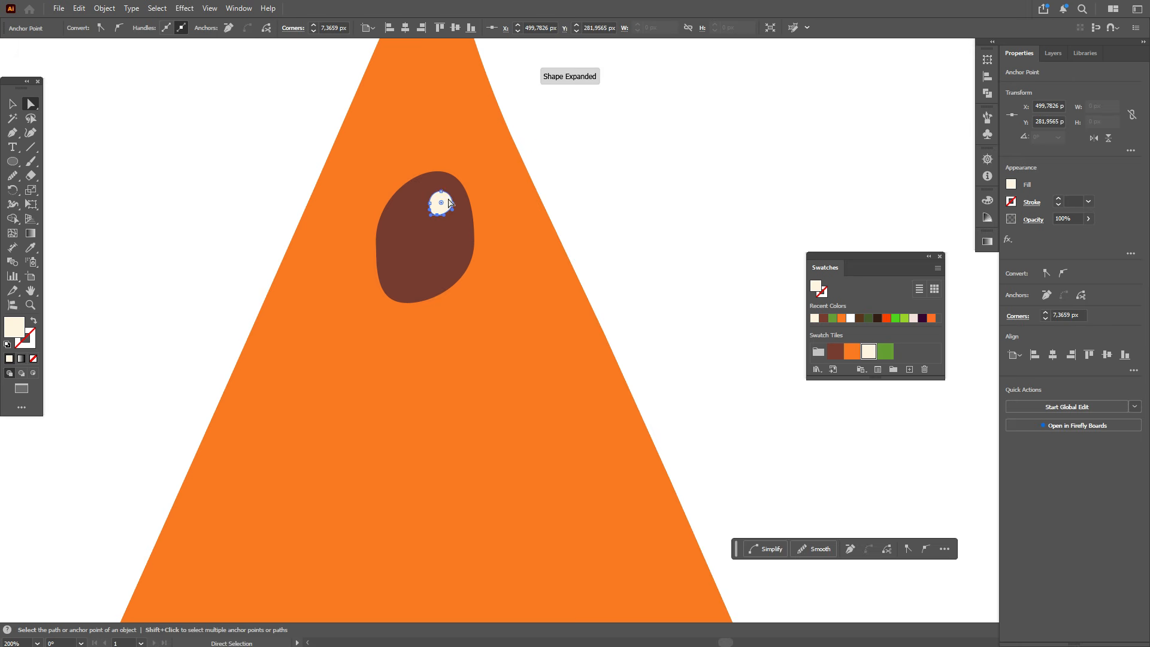
left_click(442, 192)
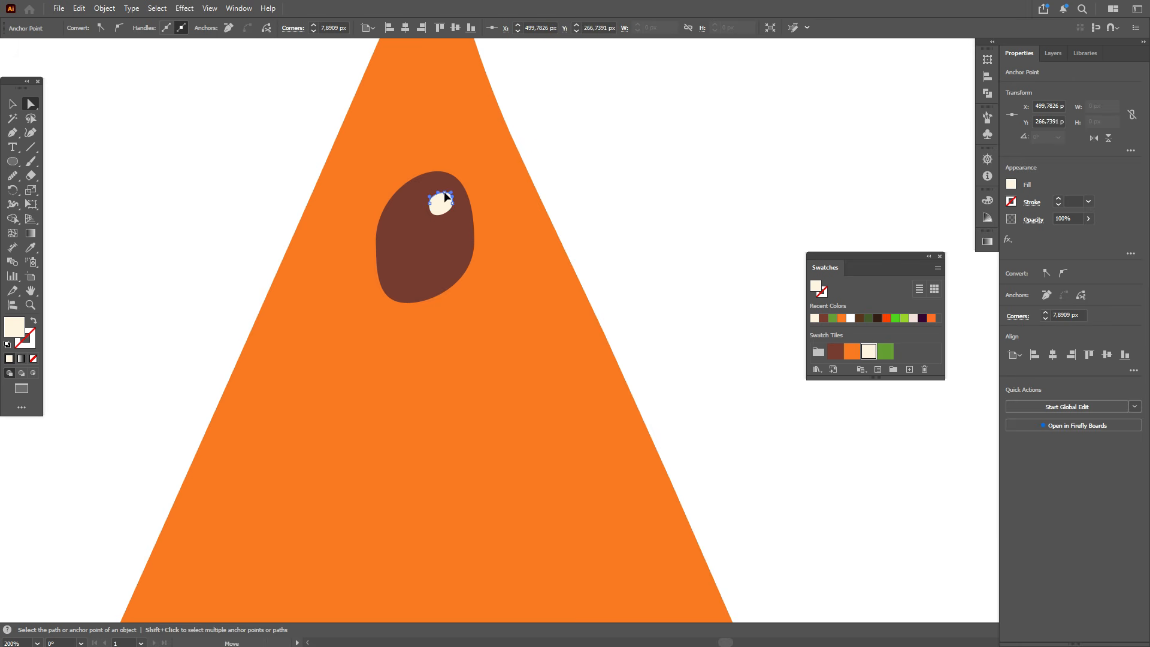
scroll(500, 218, "down", 2)
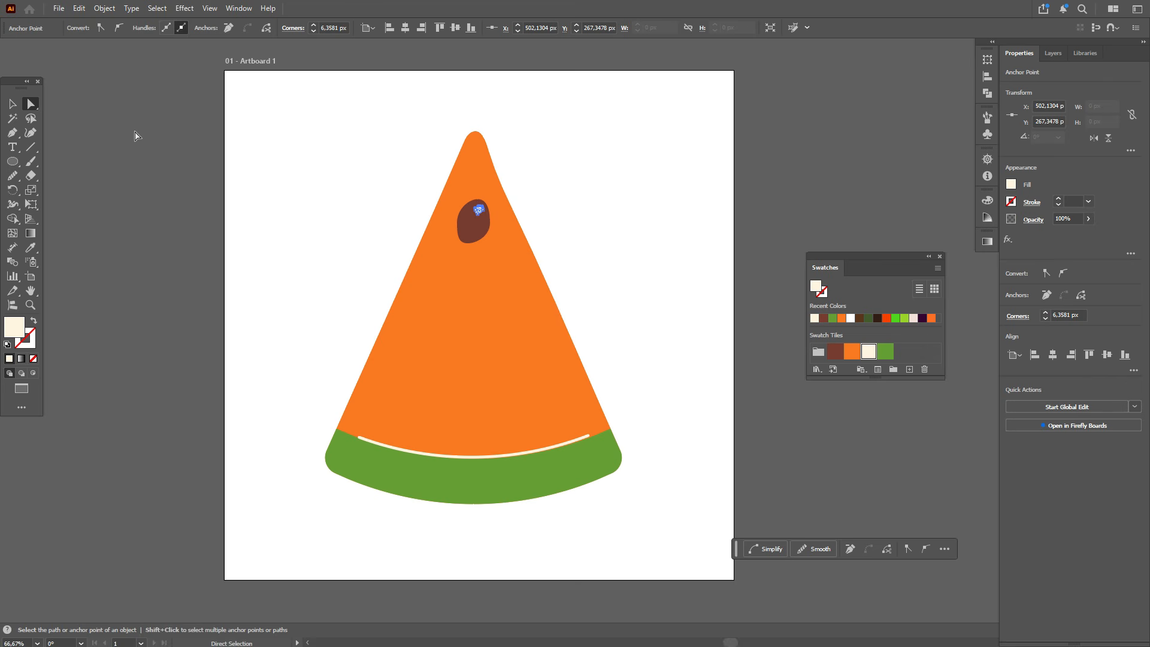
Step: Select the finished seed and duplicate it to make copies lower on the slice
left_click(12, 104)
left_click(234, 156)
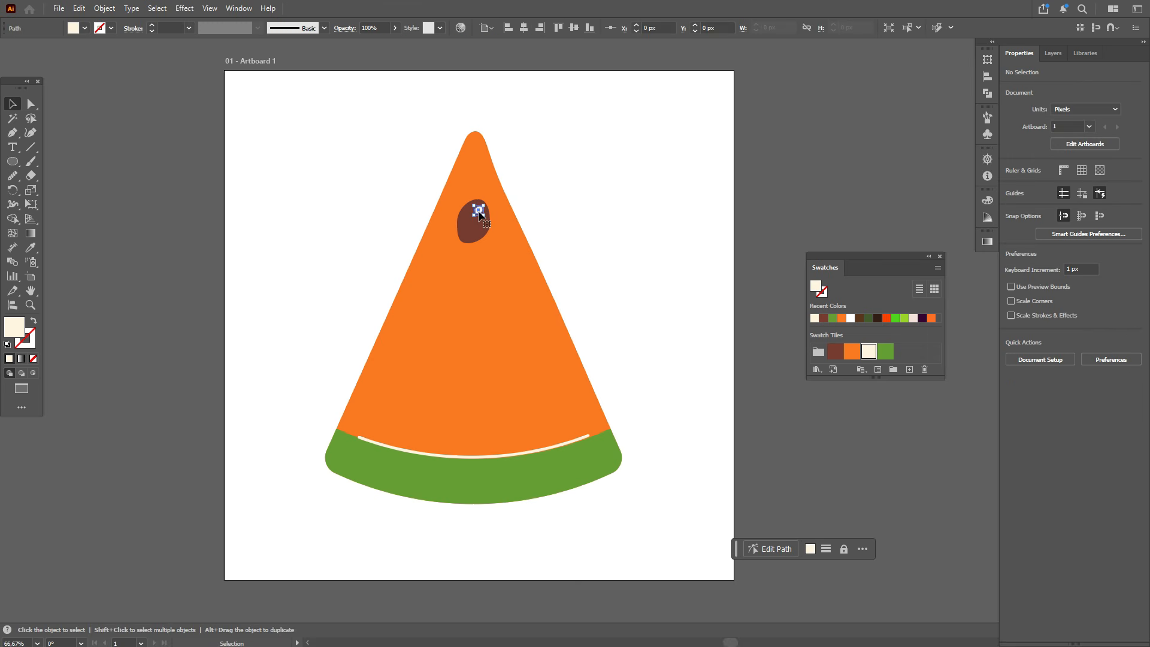
left_click(479, 226, "shift")
left_click_drag(476, 200, 524, 264)
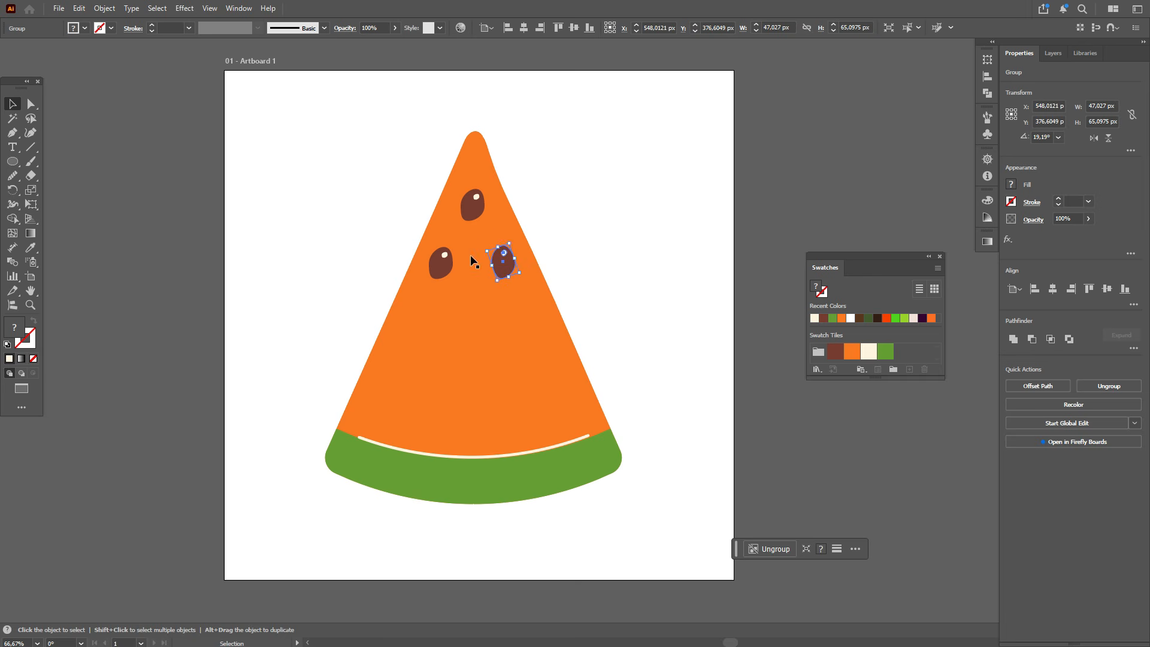
Step: Select the three seeds together and stretch the selection to spread them further apart
left_click(448, 271, "shift")
left_click(474, 210, "shift")
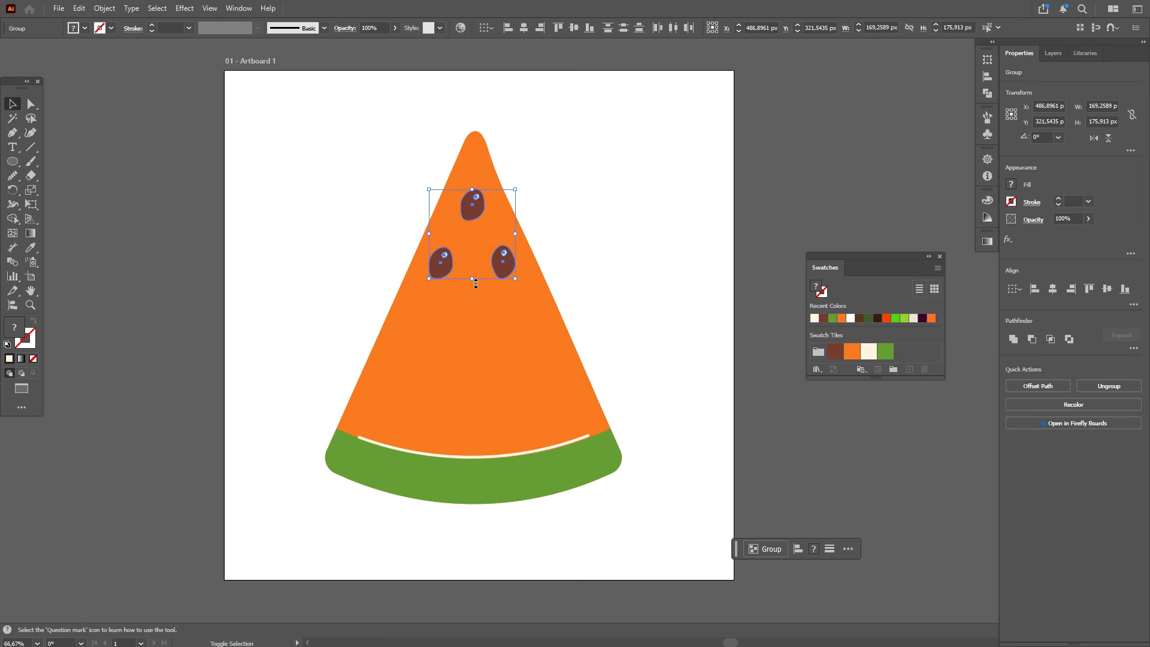
left_click_drag(475, 283, 477, 303)
left_click(530, 281)
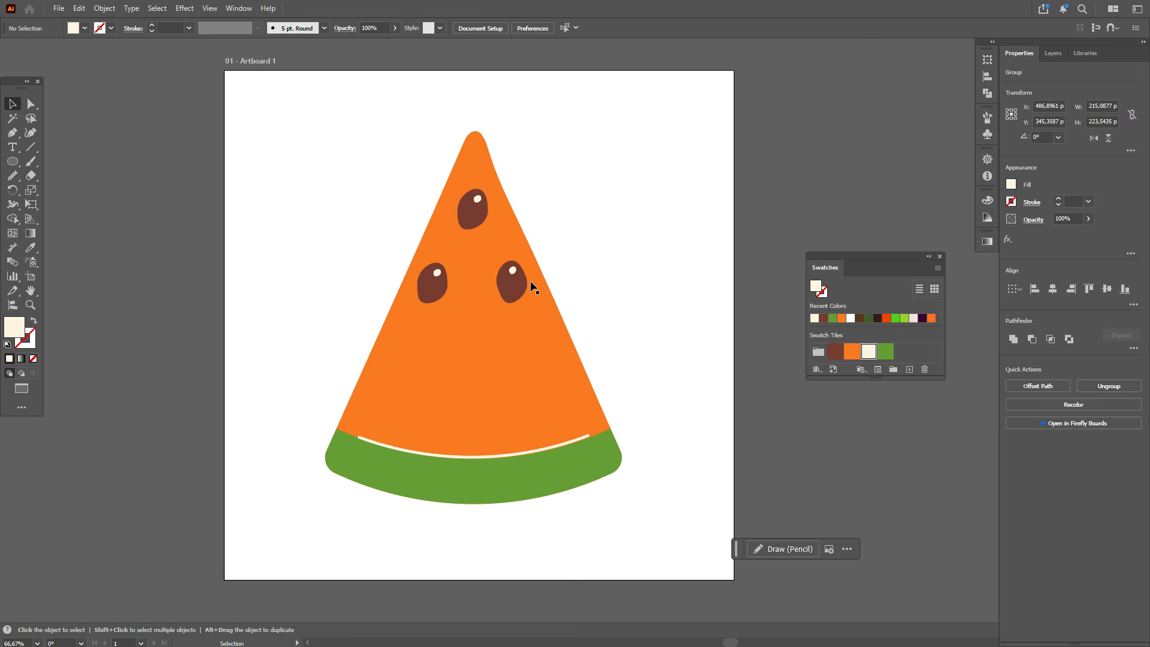
Step: Duplicate seeds into the lower part of the slice so six seeds are scattered across it
left_click(514, 293)
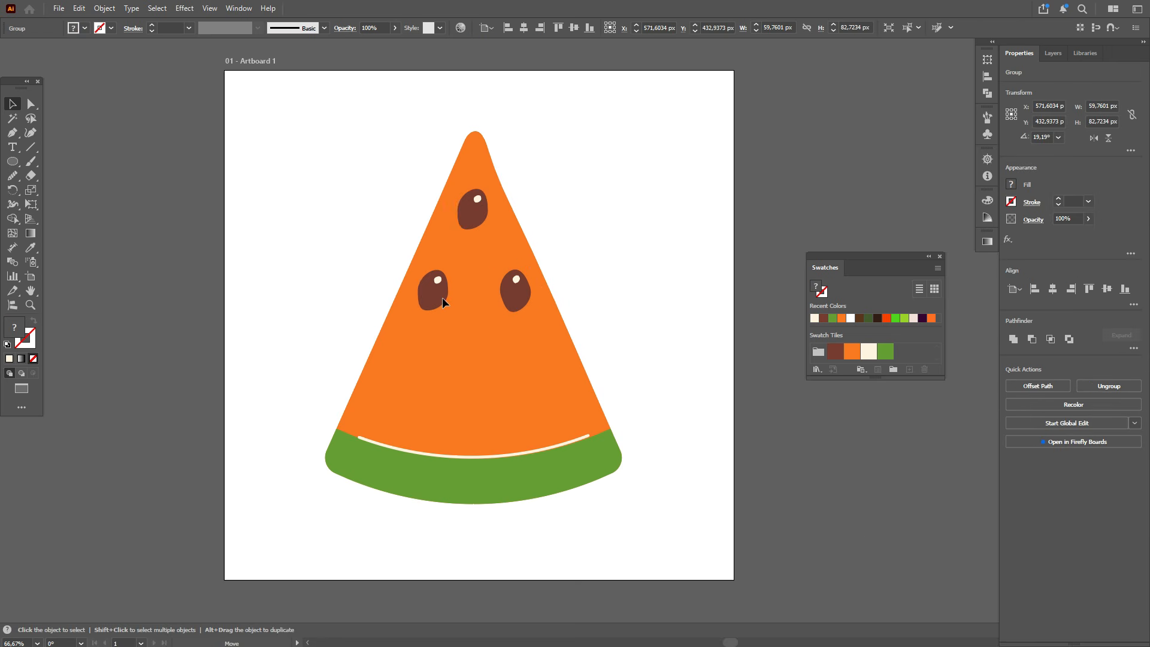
left_click_drag(520, 294, 562, 400)
left_click(417, 409)
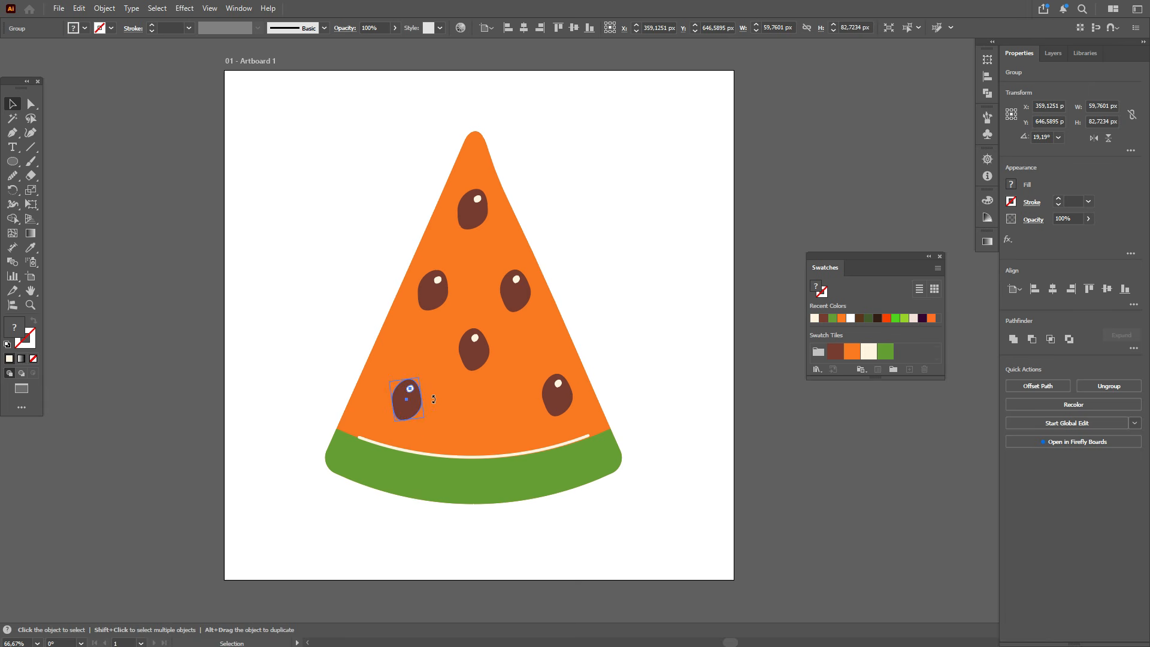
left_click(560, 396)
left_click(519, 300)
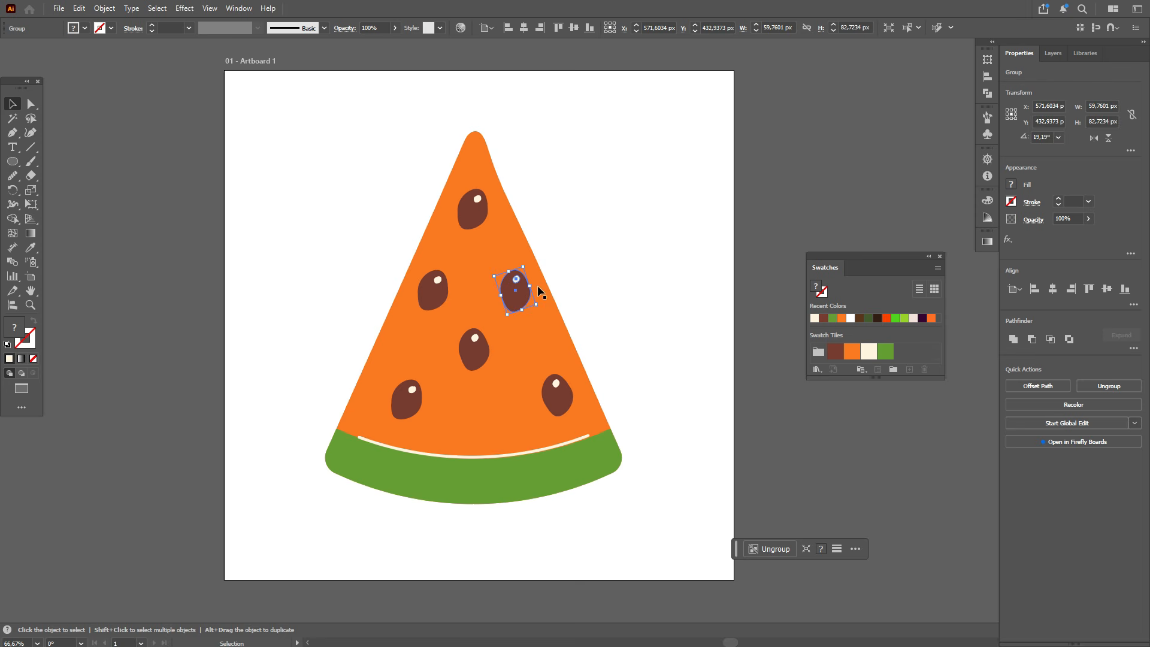
left_click(602, 283)
Step: Select all the watermelon artwork and move it to sit centred on the artboard
scroll(602, 285, "down", 2)
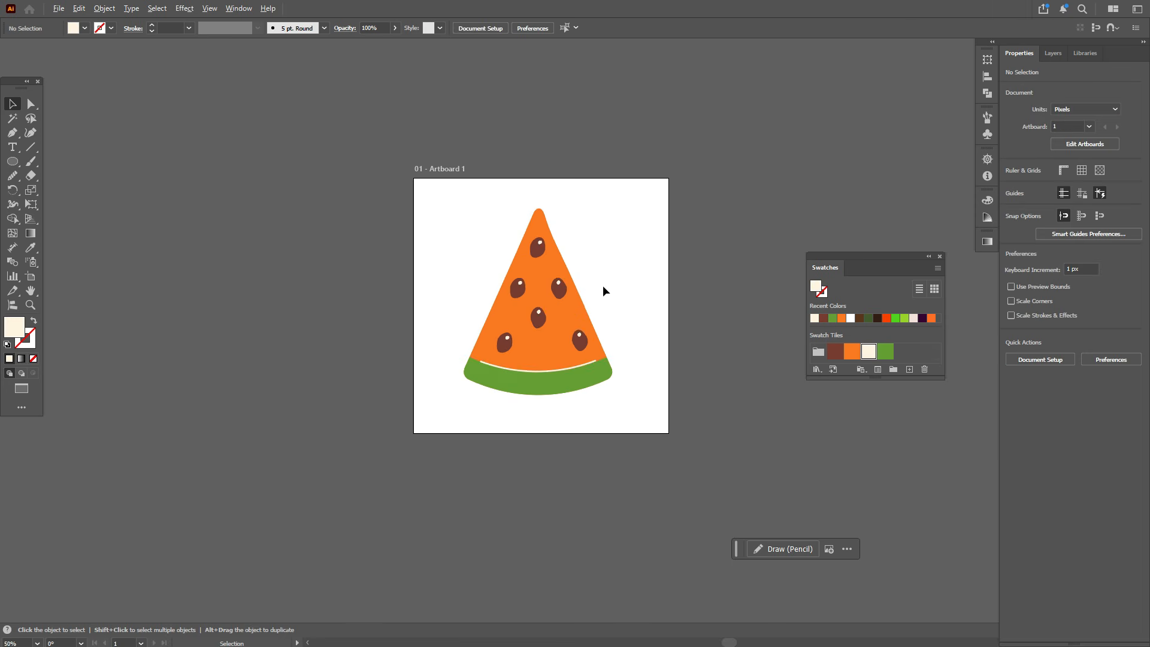
scroll(602, 285, "up", 2)
left_click_drag(428, 169, 593, 453)
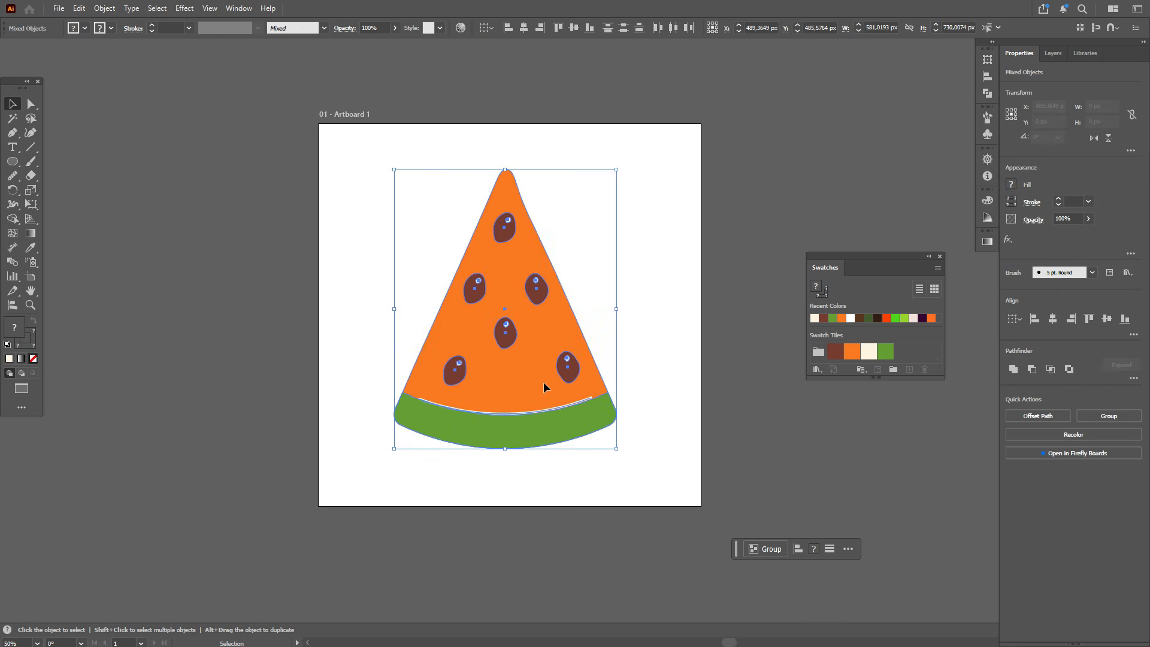
left_click_drag(543, 382, 503, 386)
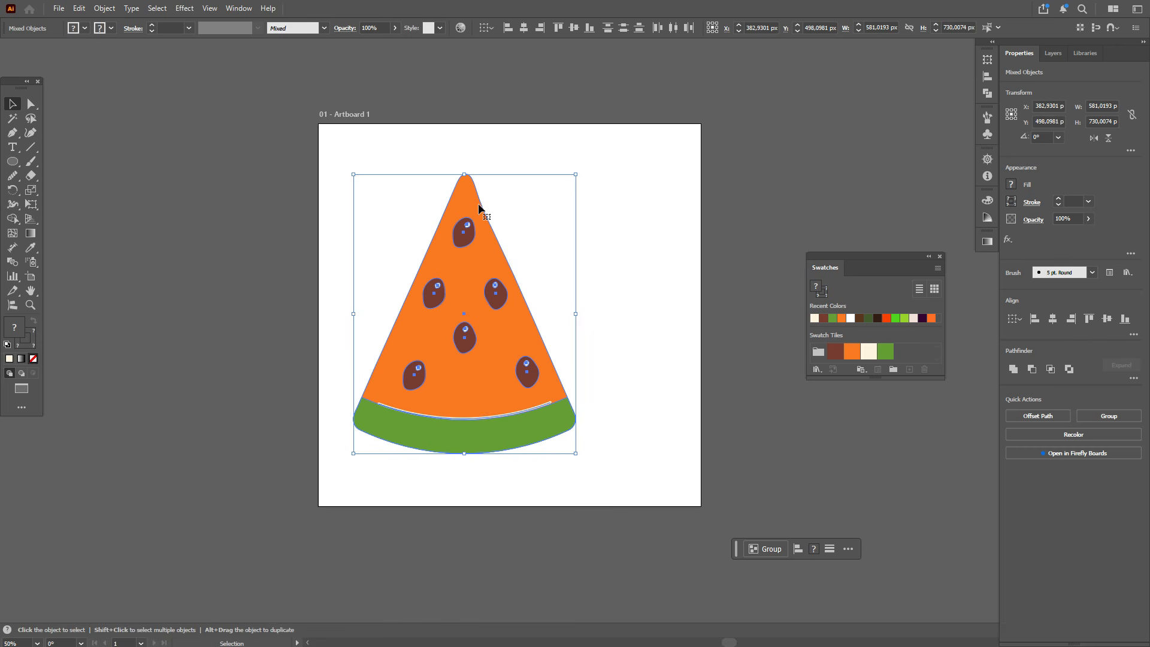
left_click_drag(486, 293, 524, 300)
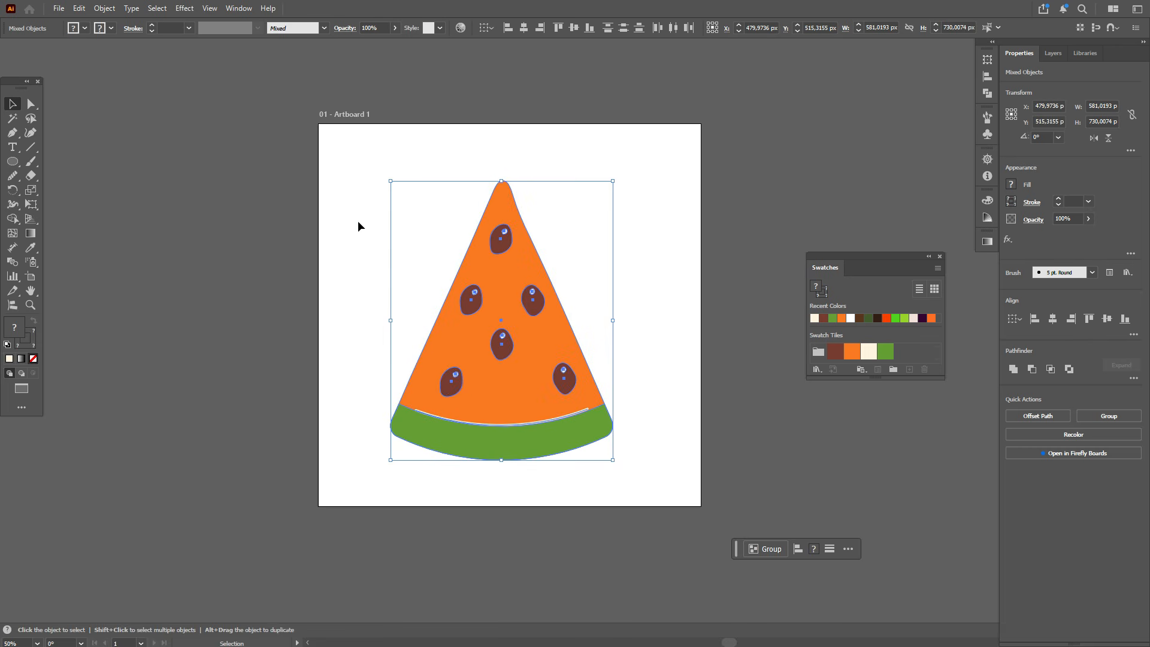
Step: Expand the appearance of the selected artwork and group all its parts together
left_click(105, 8)
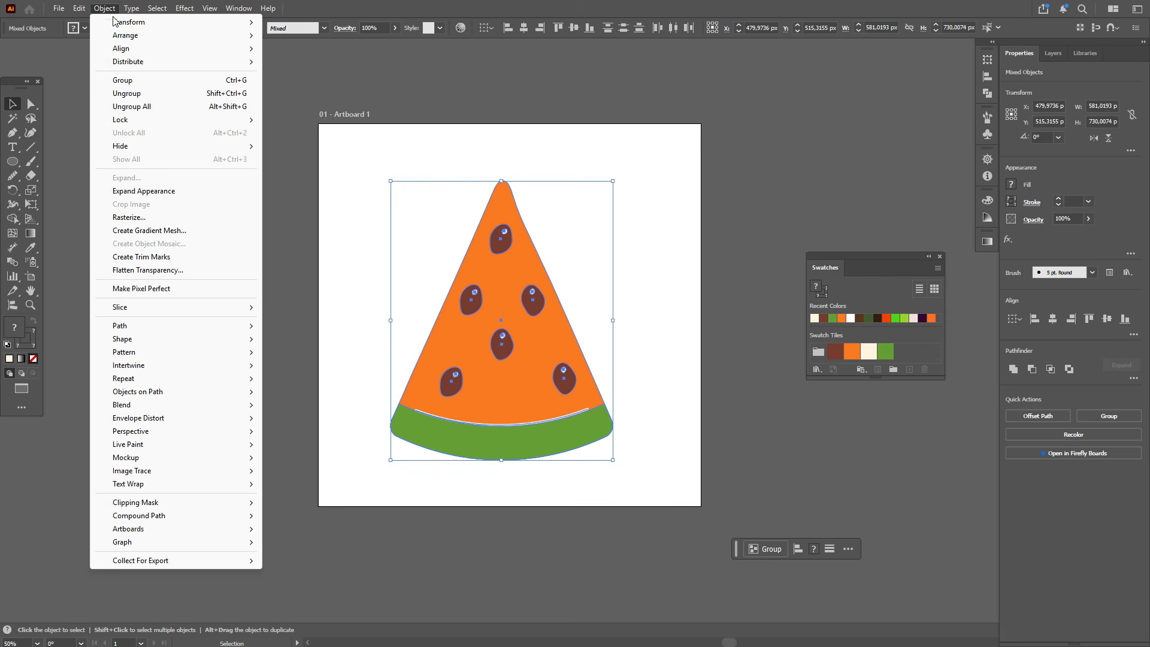
left_click(206, 190)
key("ctrl+g")
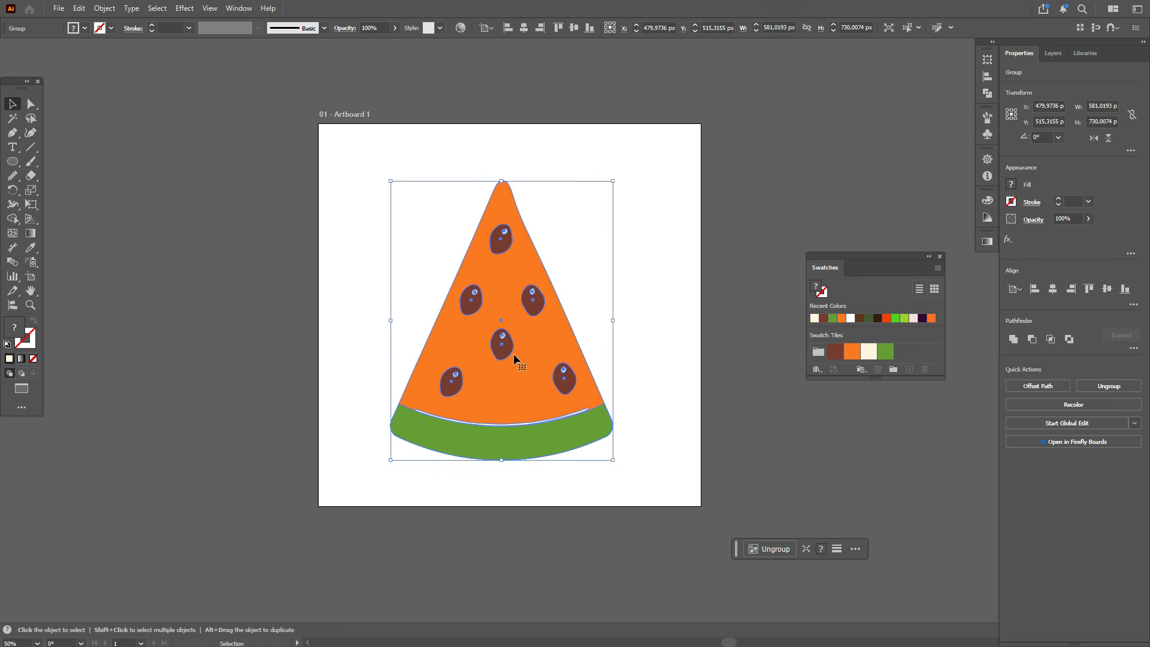
Step: Nudge the grouped watermelon slightly left on the artboard
left_click_drag(513, 354, 508, 353)
left_click(30, 294)
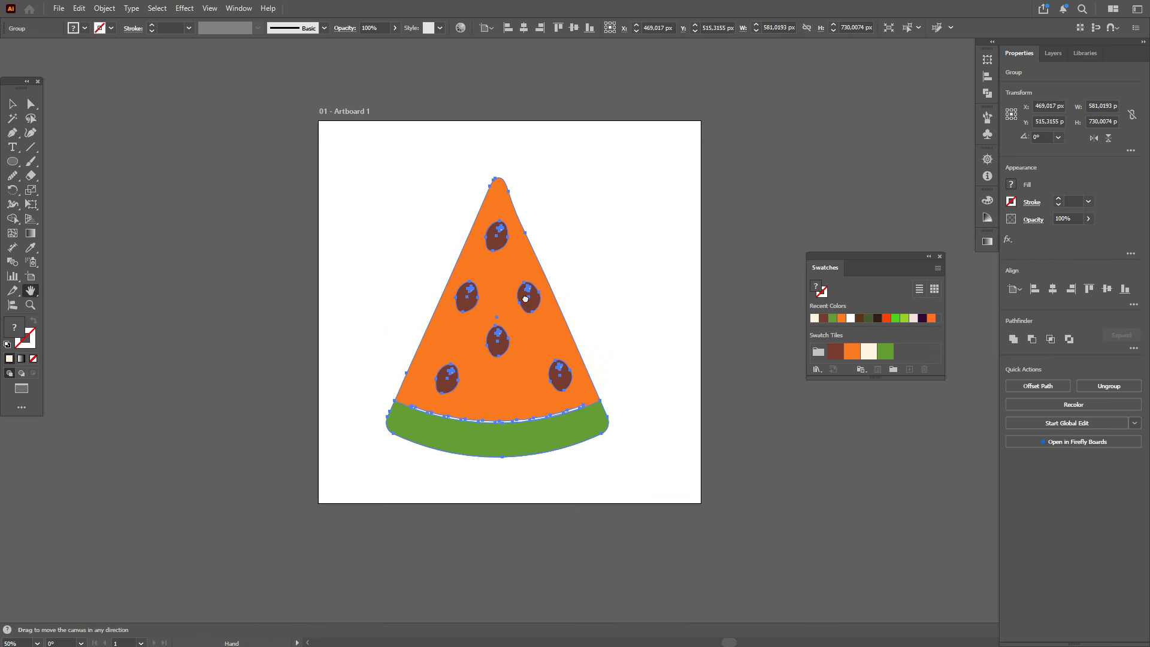
left_click_drag(528, 310, 262, 323)
Step: Add a second artboard beside the first one with the Artboard tool
left_click(30, 276)
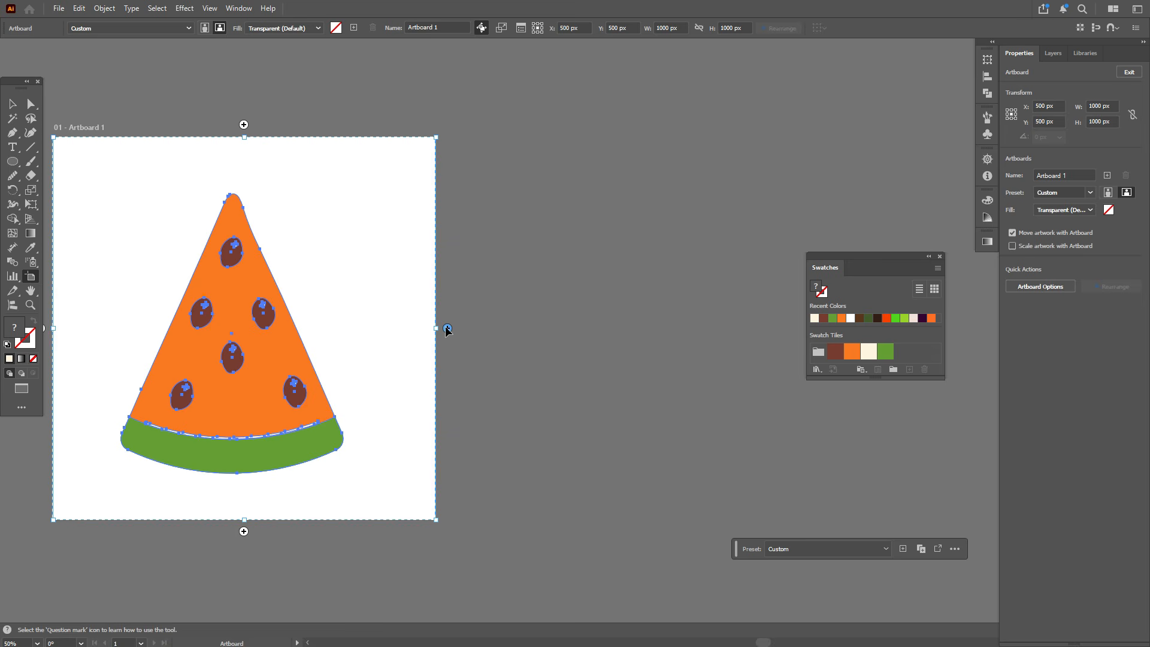
left_click(447, 328)
key("ctrl+minus")
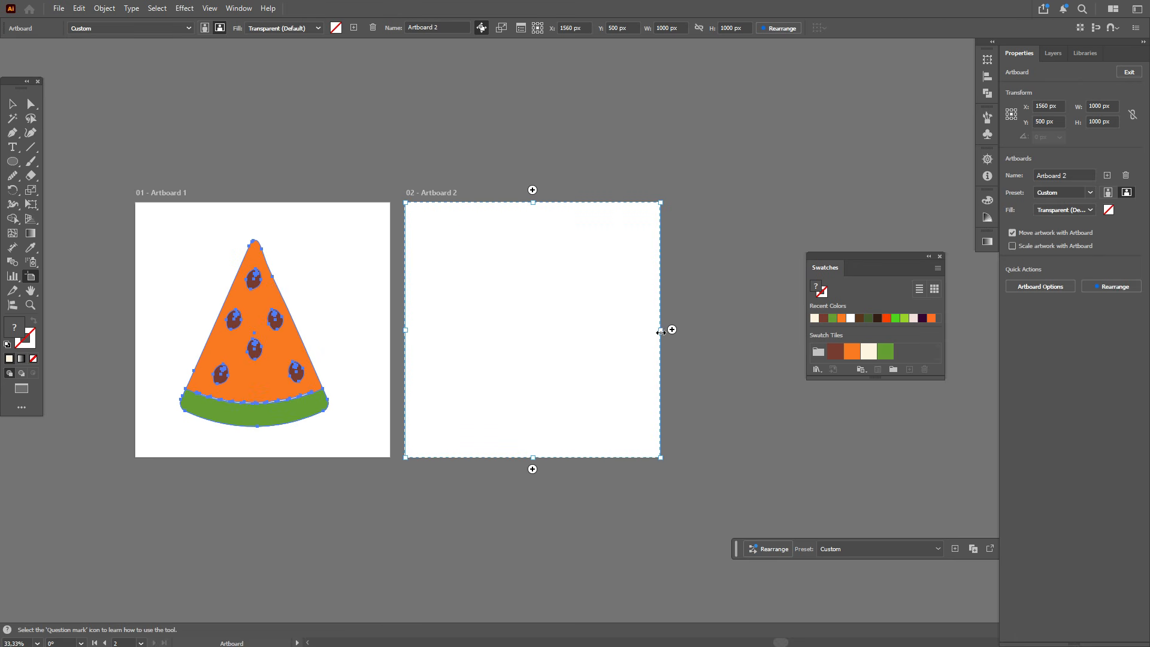
Step: Resize the second artboard to about 641 by 1362 px and move it down beside the first
left_click_drag(660, 330, 571, 349)
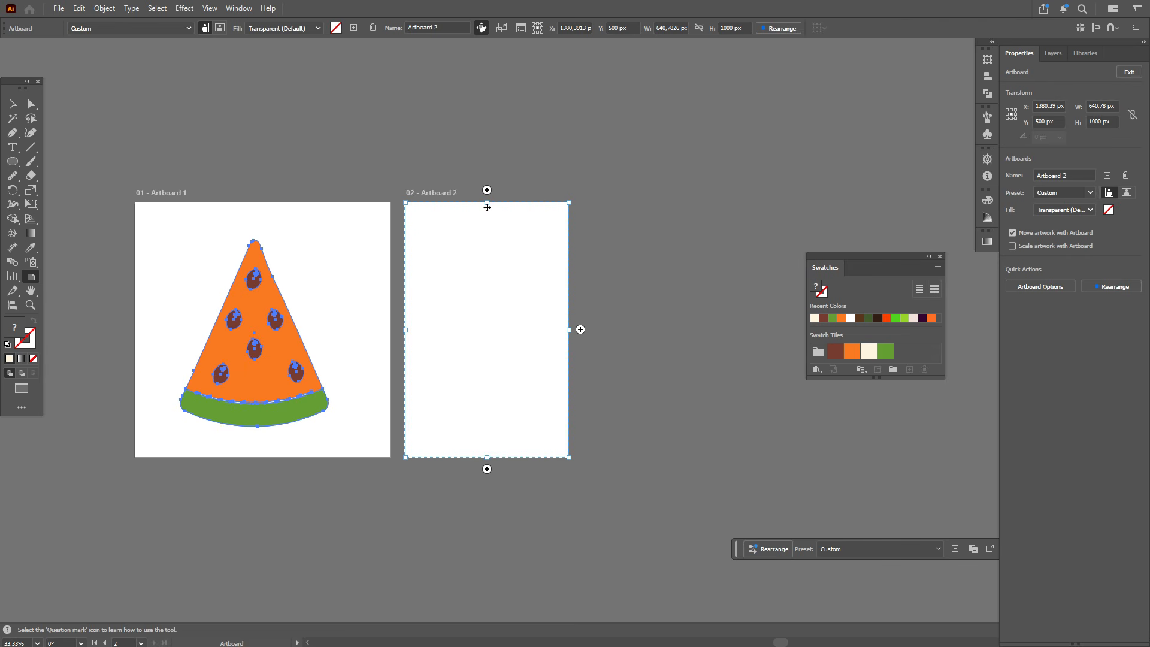
left_click_drag(487, 207, 487, 110)
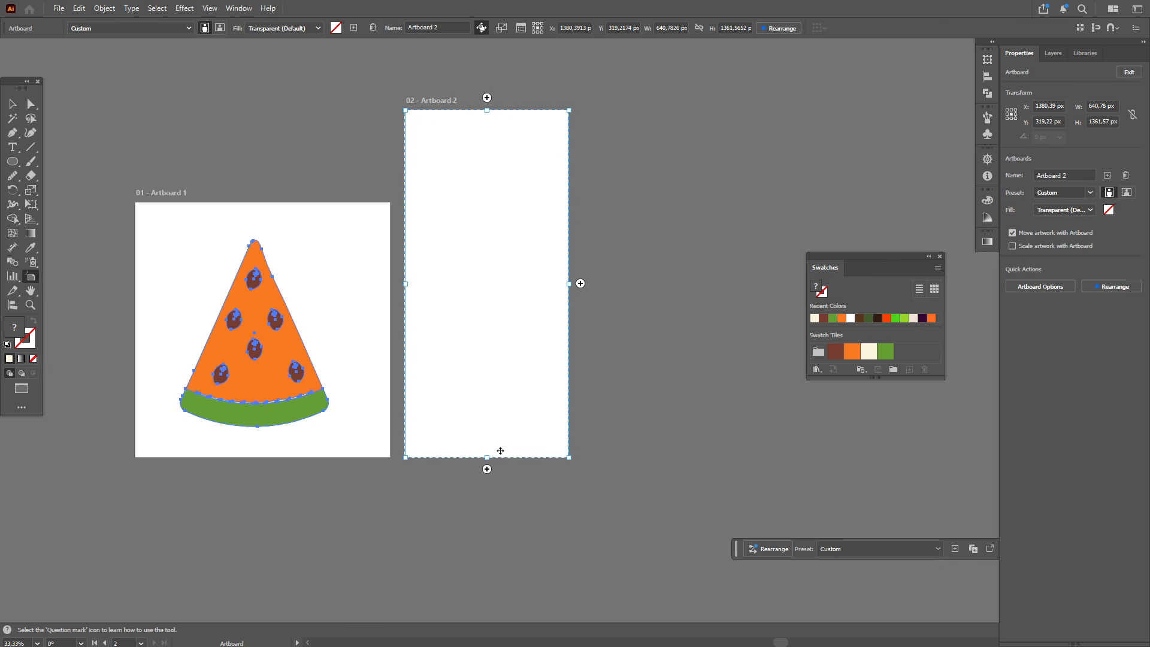
left_click_drag(500, 337, 497, 379)
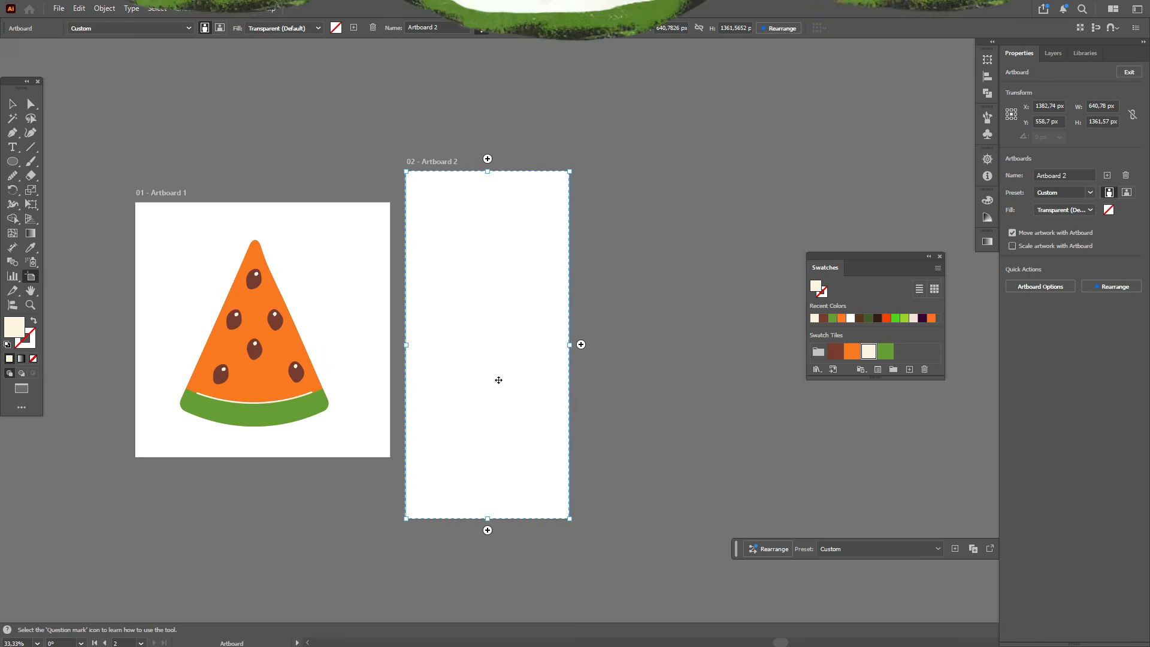
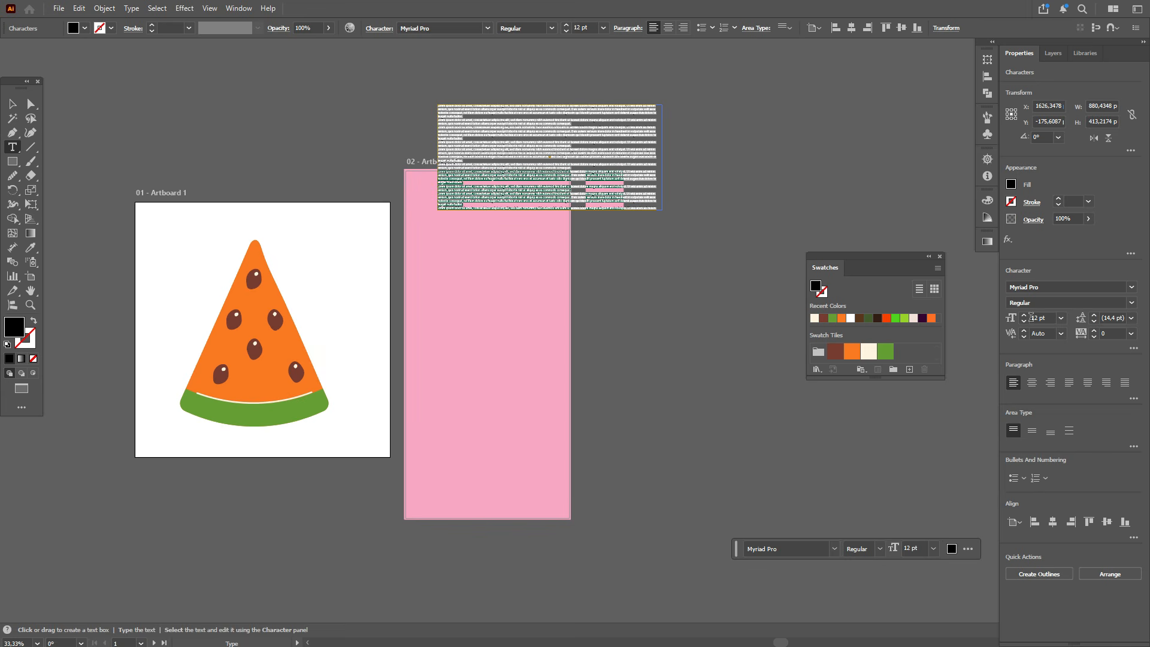
Step: Set the type size to 100 pt, type "BEAUTY & YOU" and move it to the top of the second artboard
double_click(1031, 317)
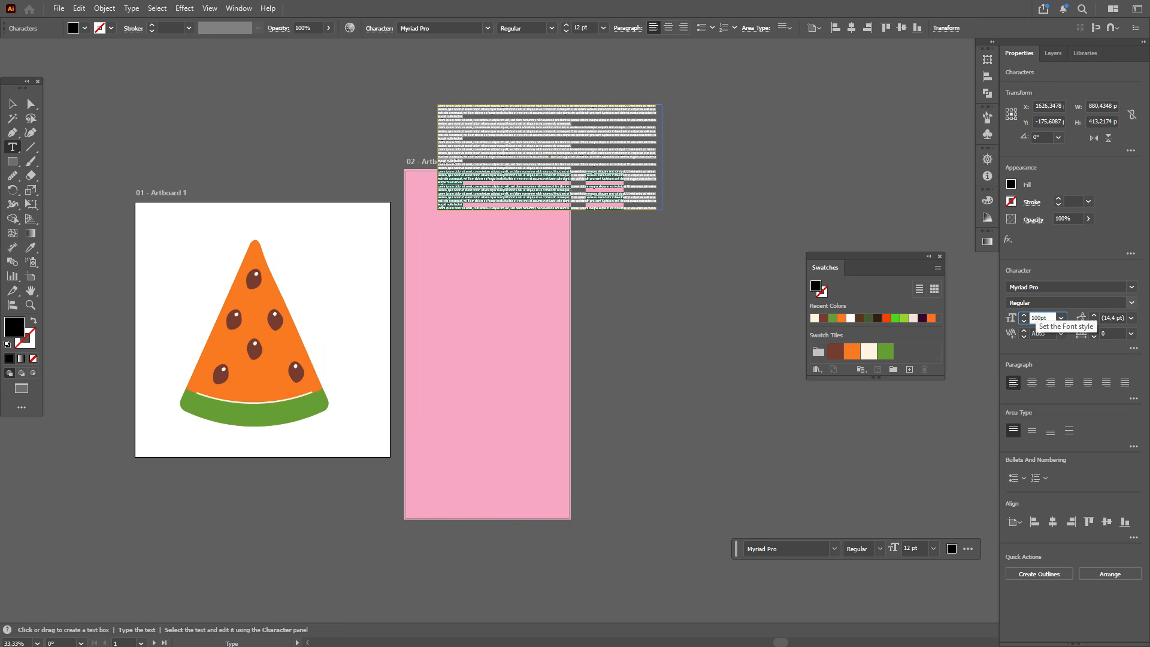
key("Return")
type("BE")
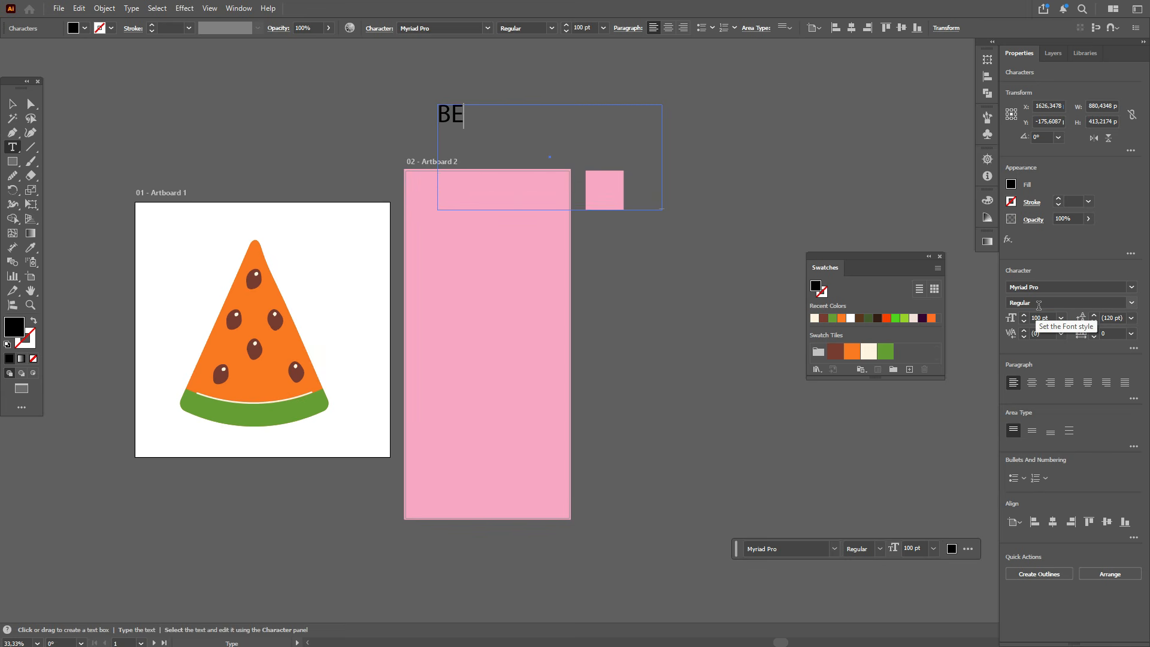
type("AUTY & YOU")
key("Escape")
left_click_drag(537, 116, 508, 206)
Step: Add a "Shower Gel" text box and move it onto the second artboard below the title
key("t")
left_click_drag(363, 81, 676, 136)
type("Shower Gel")
key("Escape")
left_click_drag(441, 103, 503, 293)
Step: Add a "BODY WASH" text box and place it on the second artboard below Shower Gel
key("t")
left_click_drag(431, 105, 600, 154)
type("BODY WASH")
key("Escape")
left_click_drag(525, 133, 527, 390)
Step: Add a "for women" text box and place it beneath BODY WASH
key("t")
left_click_drag(180, 95, 407, 136)
type("for")
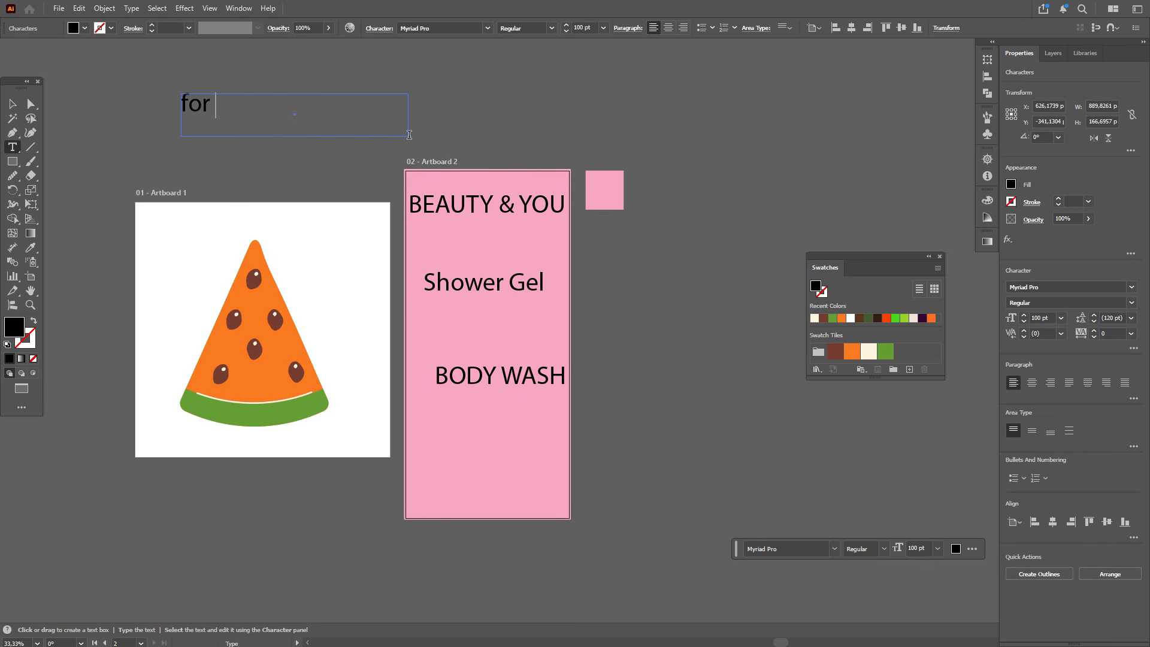
type(" women")
left_click(11, 108)
left_click_drag(240, 105, 510, 407)
Step: Add a two-line text block "96% natural scrub effect" / "all skin types" and place it under for women
key("t")
left_click_drag(397, 91, 580, 142)
type("96% n")
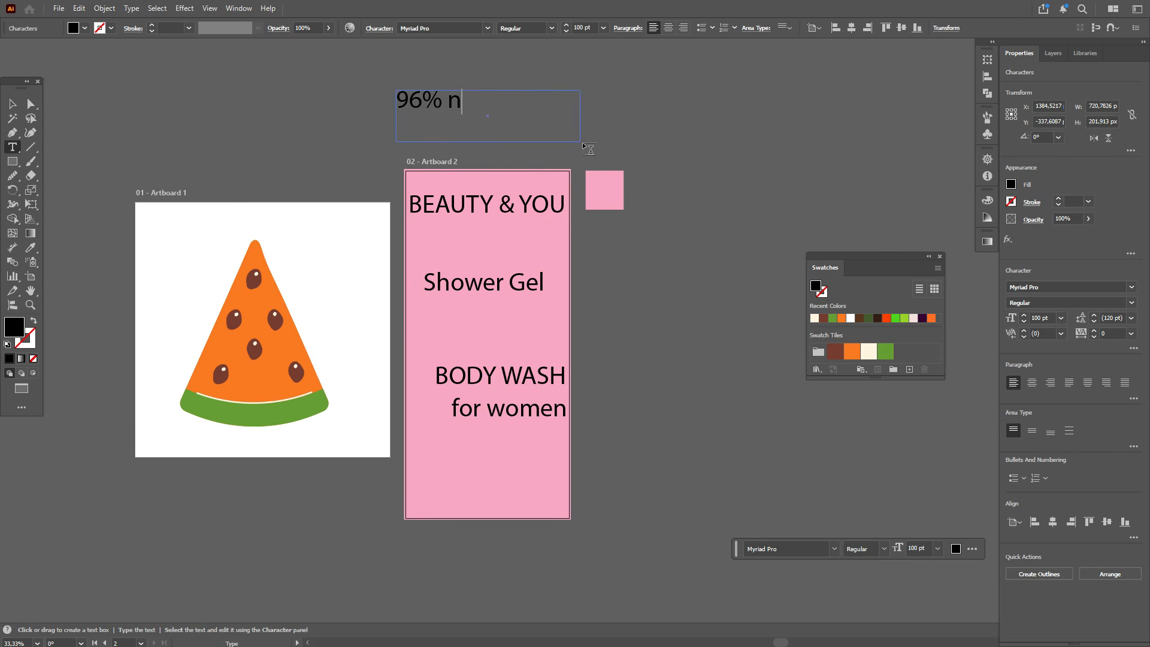
type("atural scrub effect")
key("Return")
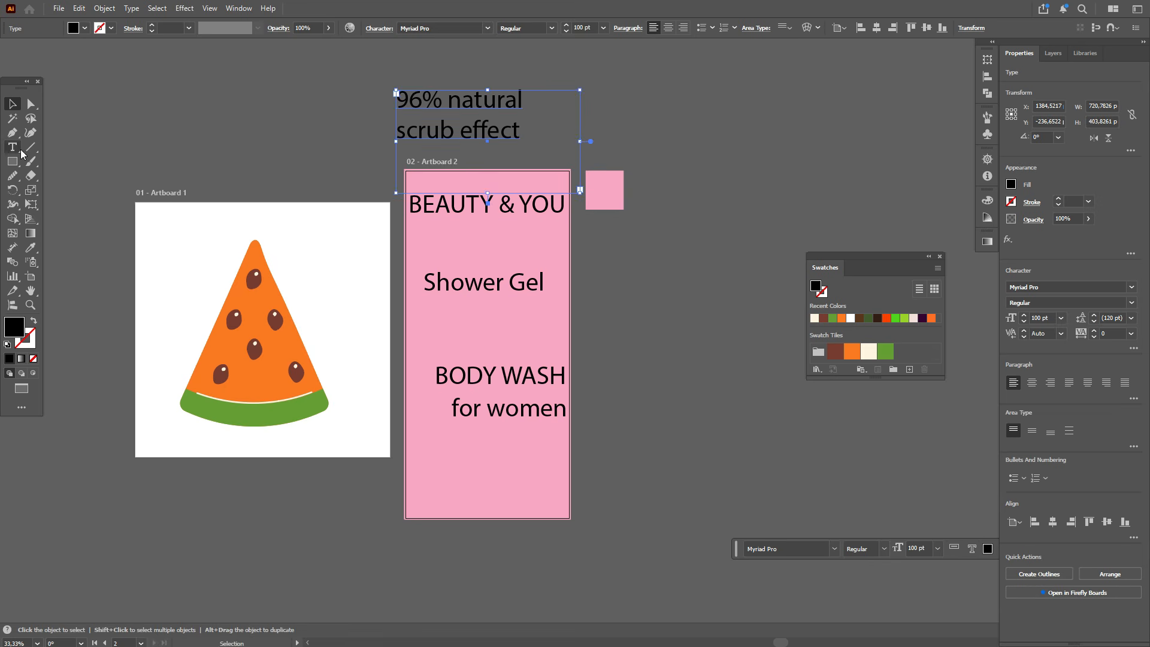
type("all skin types")
left_click_drag(520, 132, 574, 479)
Step: Add a "WATERMELON" text box, retyping the misspelled word correctly
left_click_drag(359, 75, 651, 147)
type("WATE")
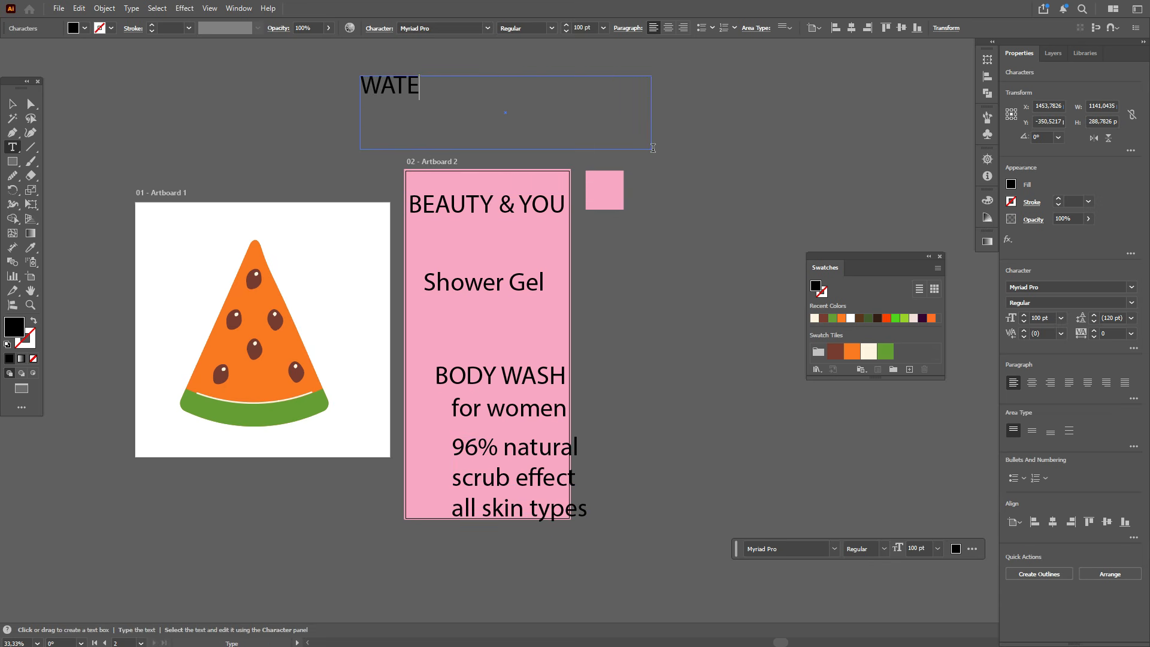
type("RMELLON")
double_click(508, 86)
type("WATERMELON")
left_click(12, 104)
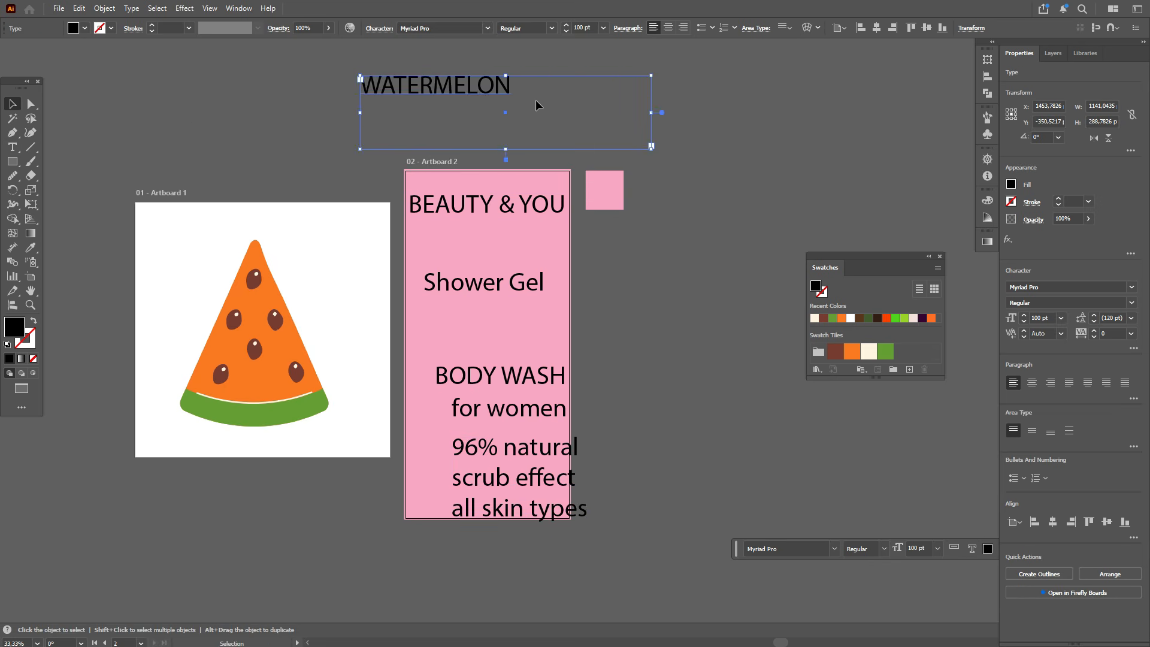
Step: Rearrange the text: WATERMELON at the artboard bottom, BODY WASH and for women higher, the 96% block set aside to the right
left_click_drag(505, 91, 736, 478)
left_click_drag(527, 376, 528, 328)
left_click_drag(539, 407, 538, 372)
left_click_drag(527, 450, 721, 327)
left_click_drag(640, 480, 466, 506)
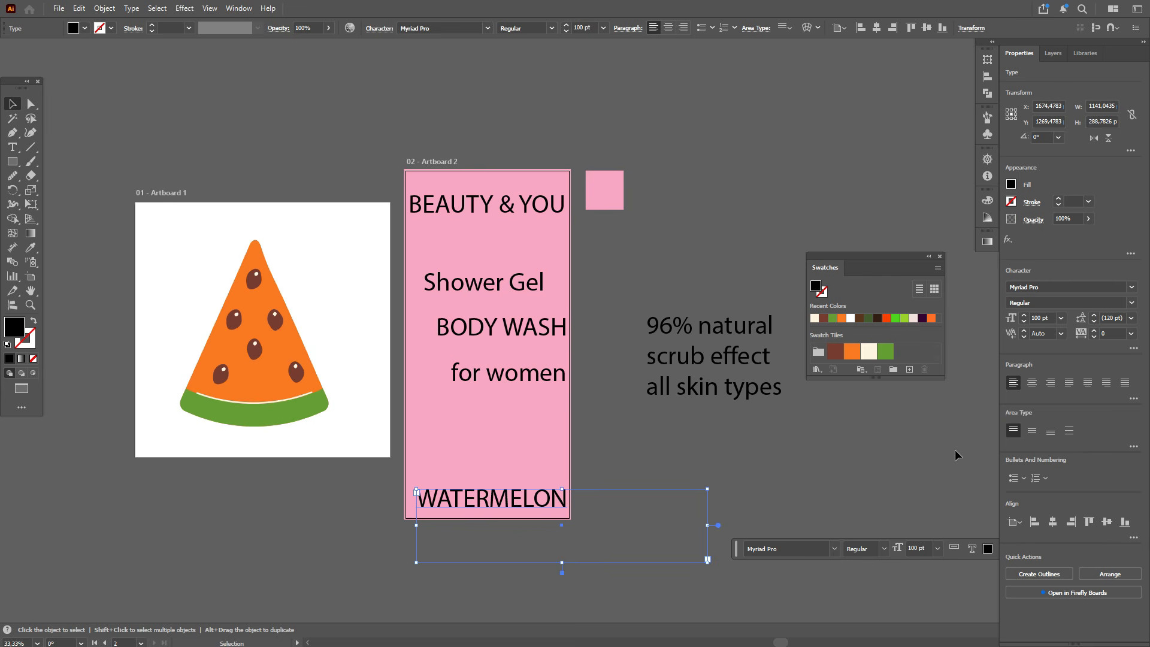
Step: Change the BEAUTY & YOU title's font to MazzardH-SemiBold
left_click(1034, 317)
left_click(456, 211)
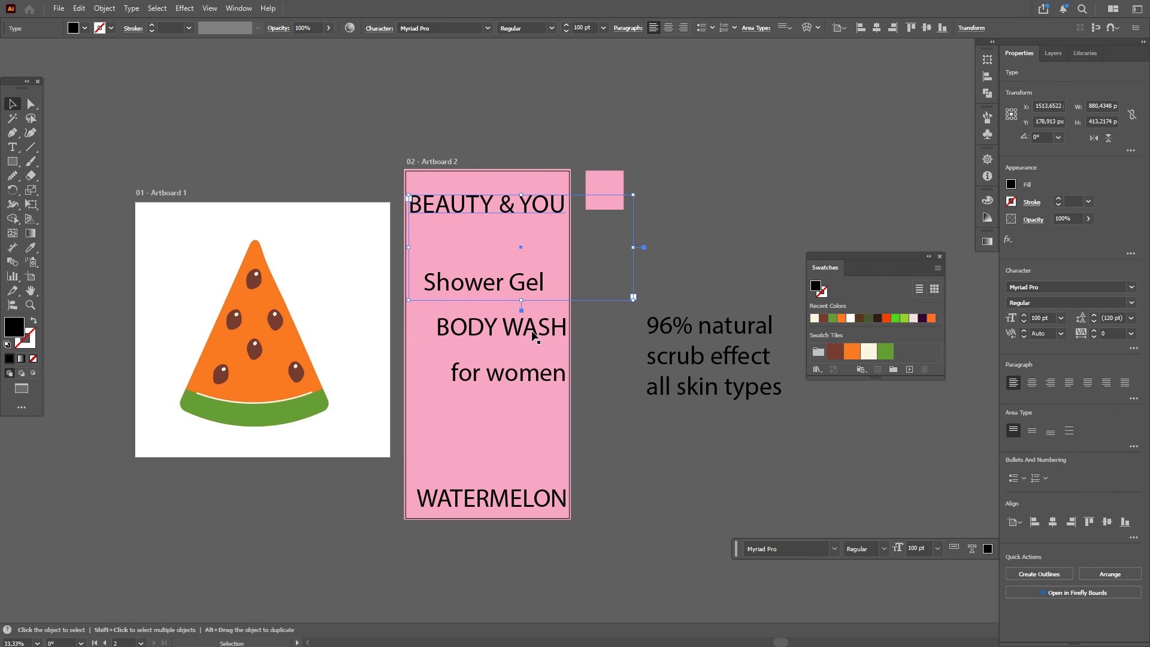
left_click(662, 296)
left_click(513, 214)
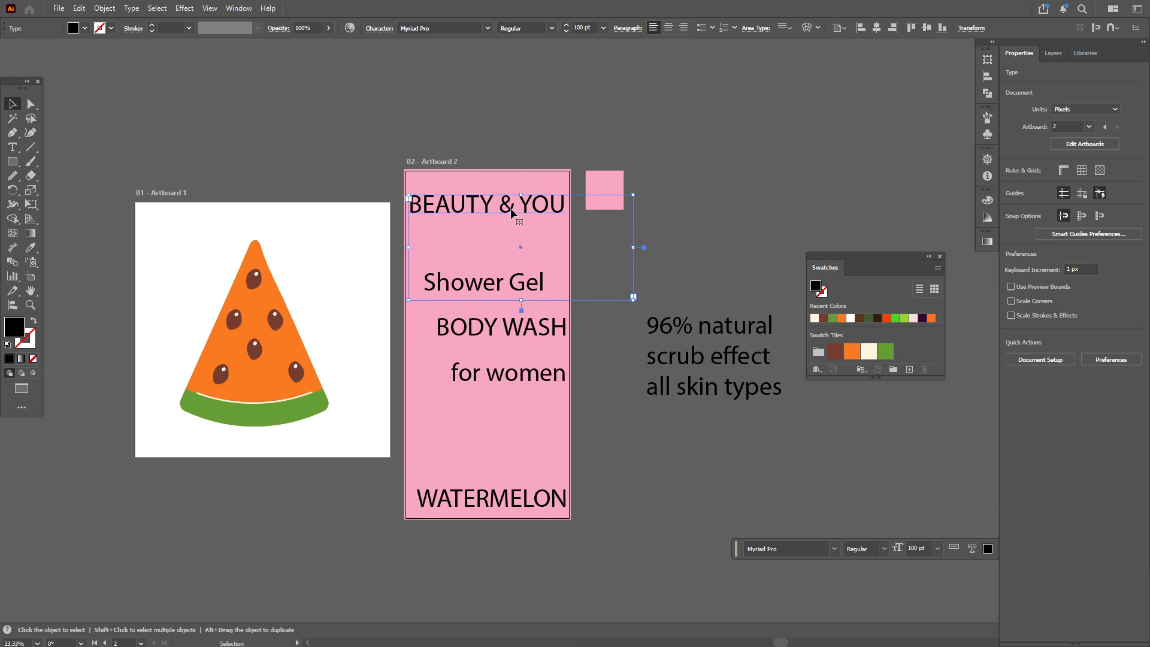
left_click(1041, 286)
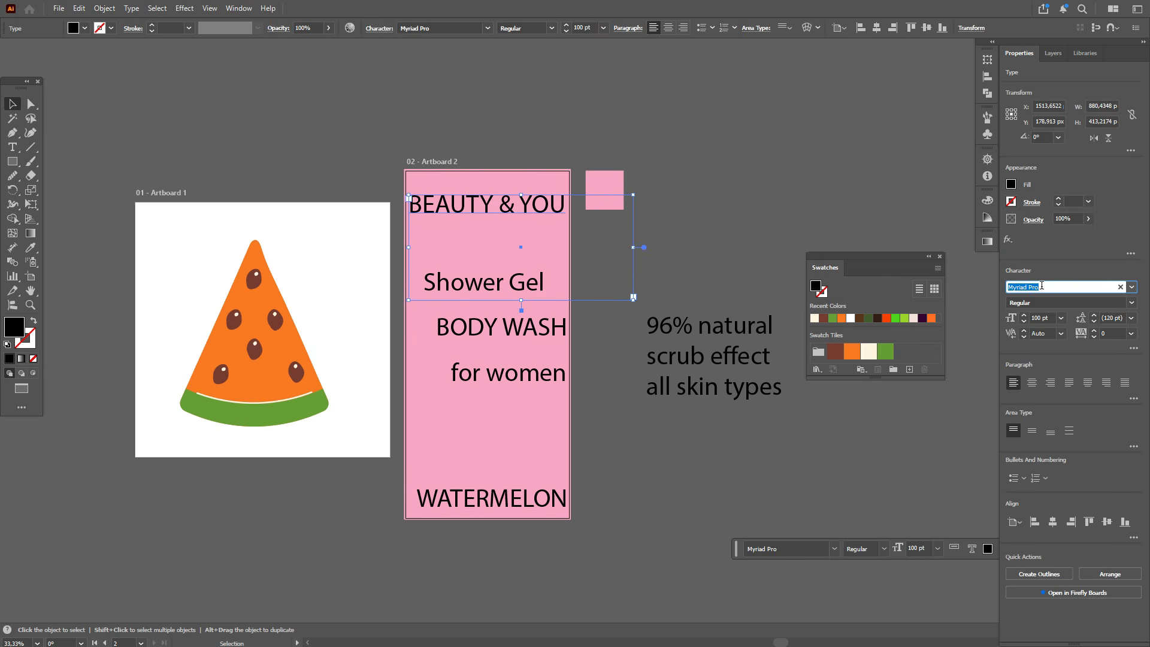
type("maz")
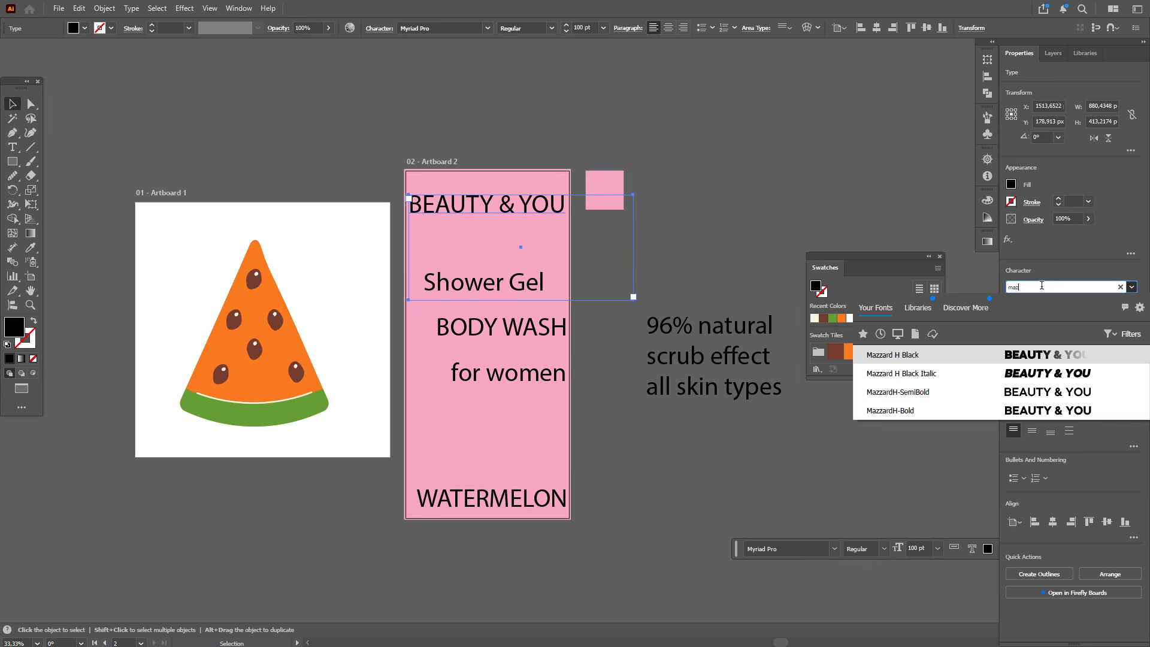
left_click(1037, 401)
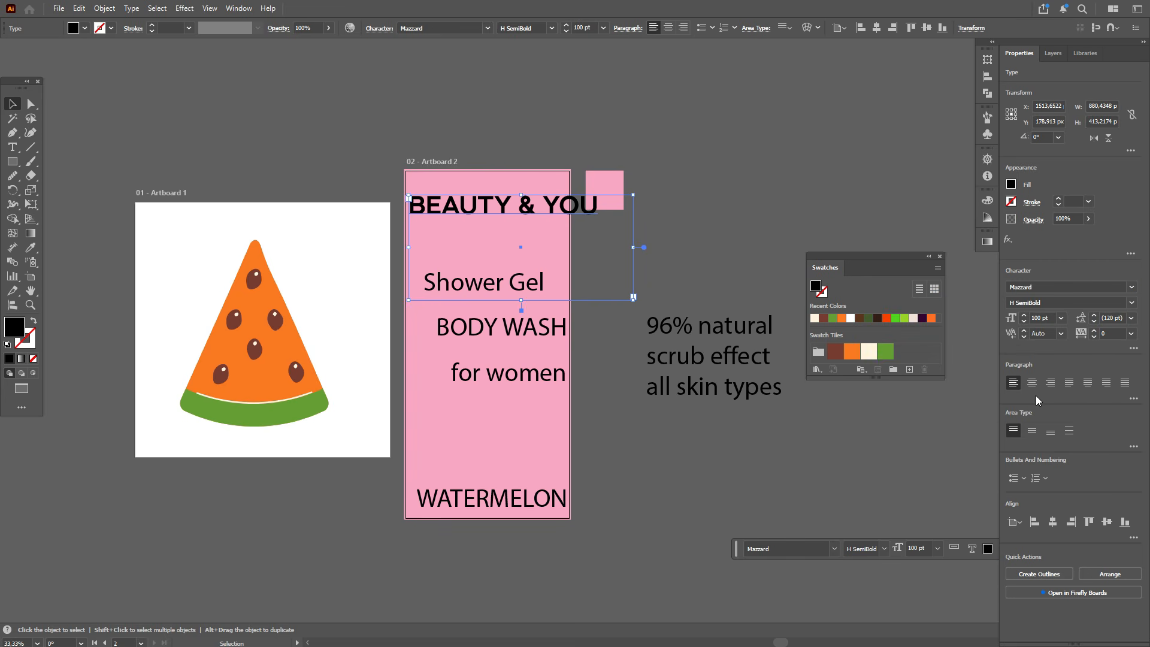
Step: Set the title to 60 pt with -30 tracking and shift it slightly right
left_click(1043, 318)
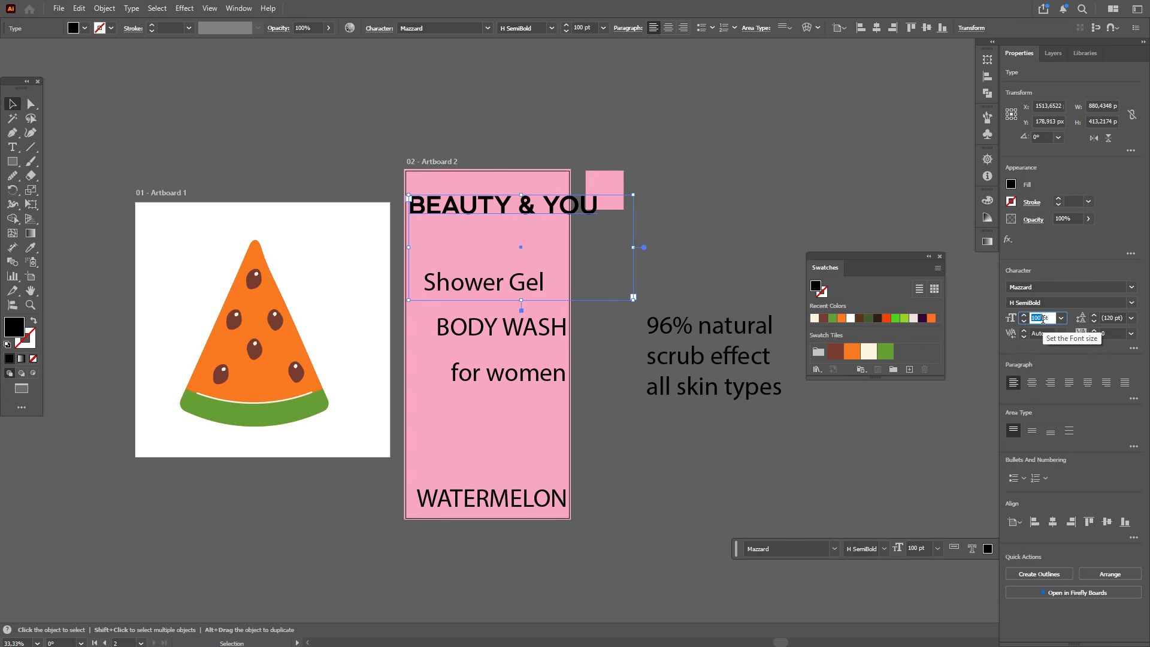
type("60")
key("Return")
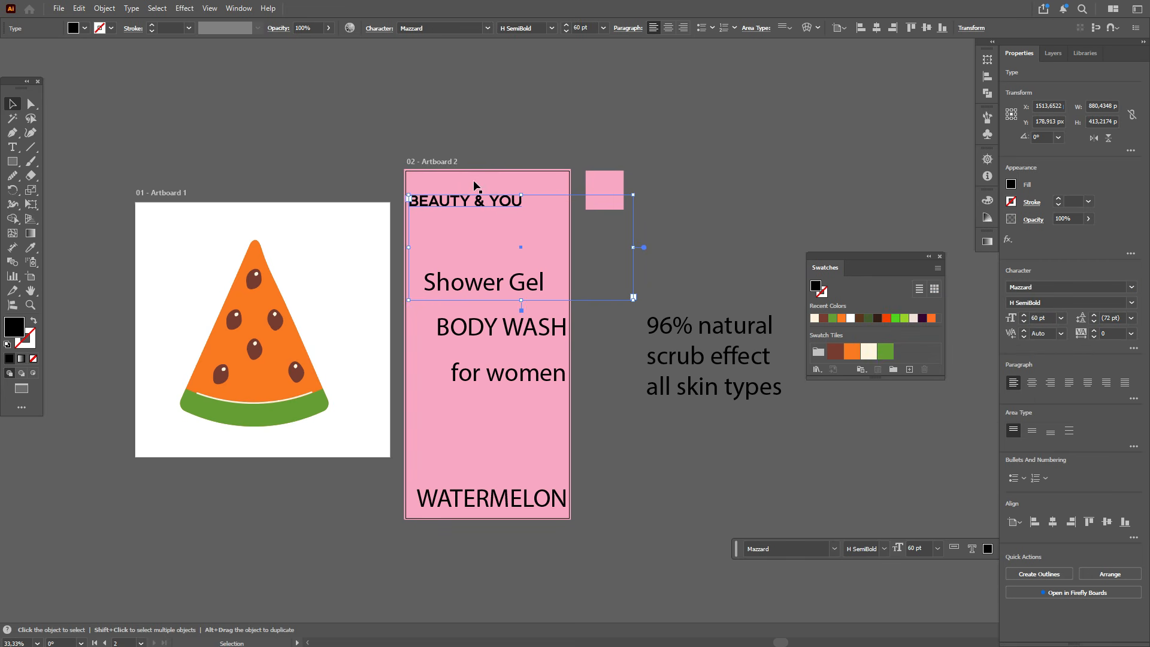
left_click(1107, 333)
type("-3")
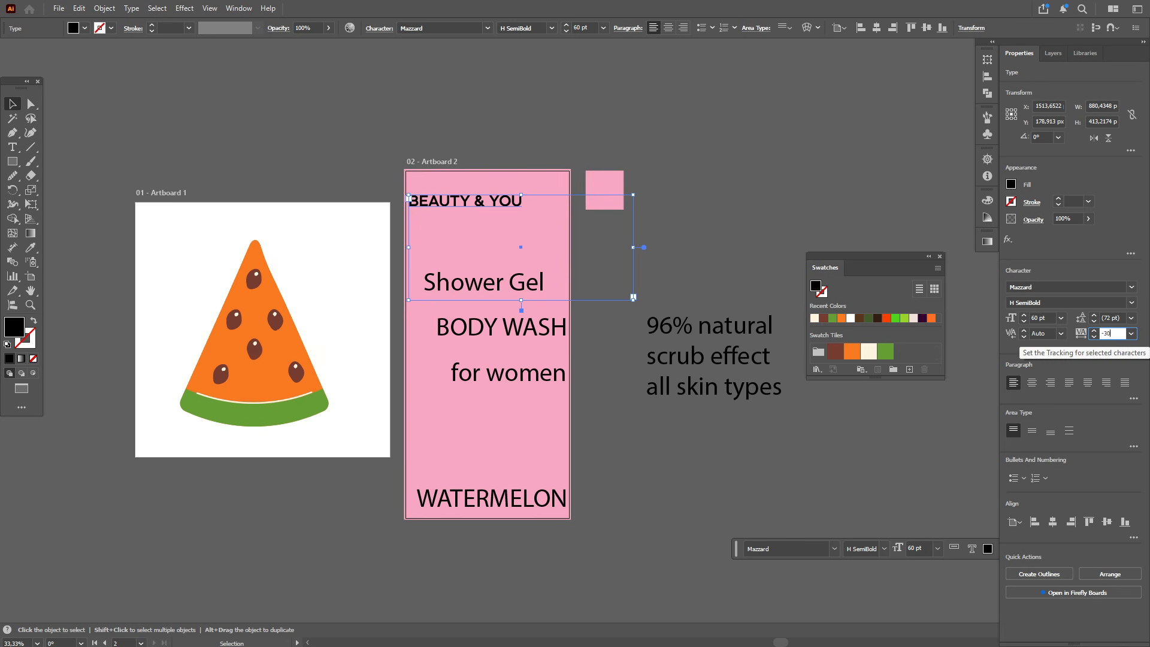
key("Return")
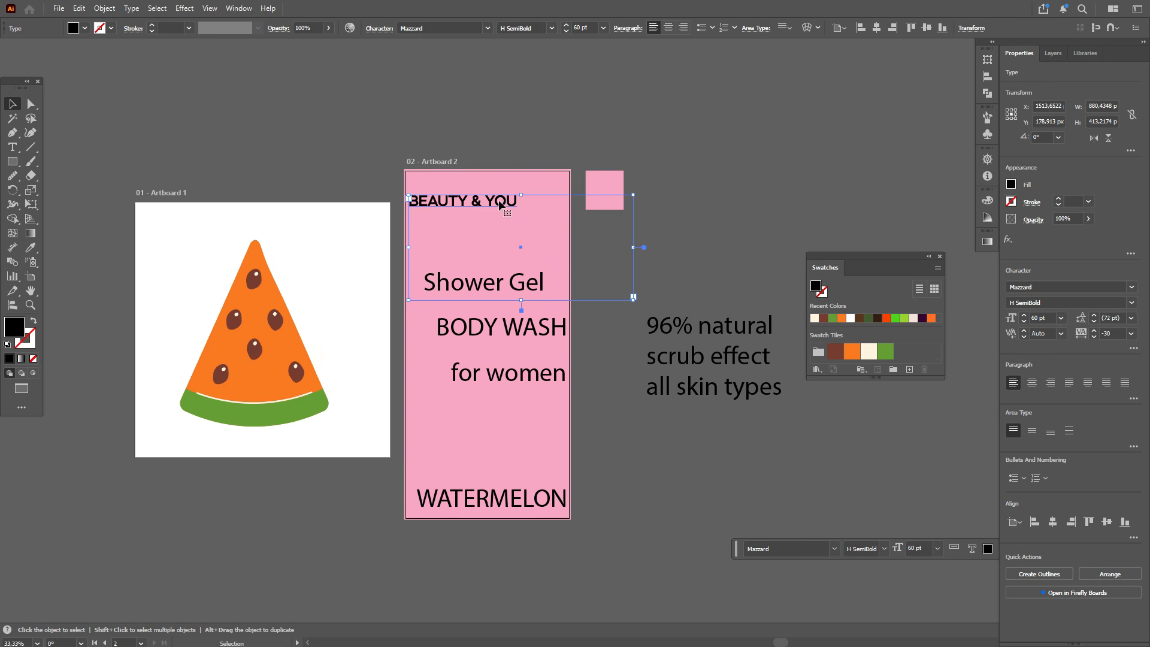
left_click_drag(506, 204, 523, 206)
Step: Copy the title's type style onto BODY WASH with the Eyedropper
left_click(519, 337)
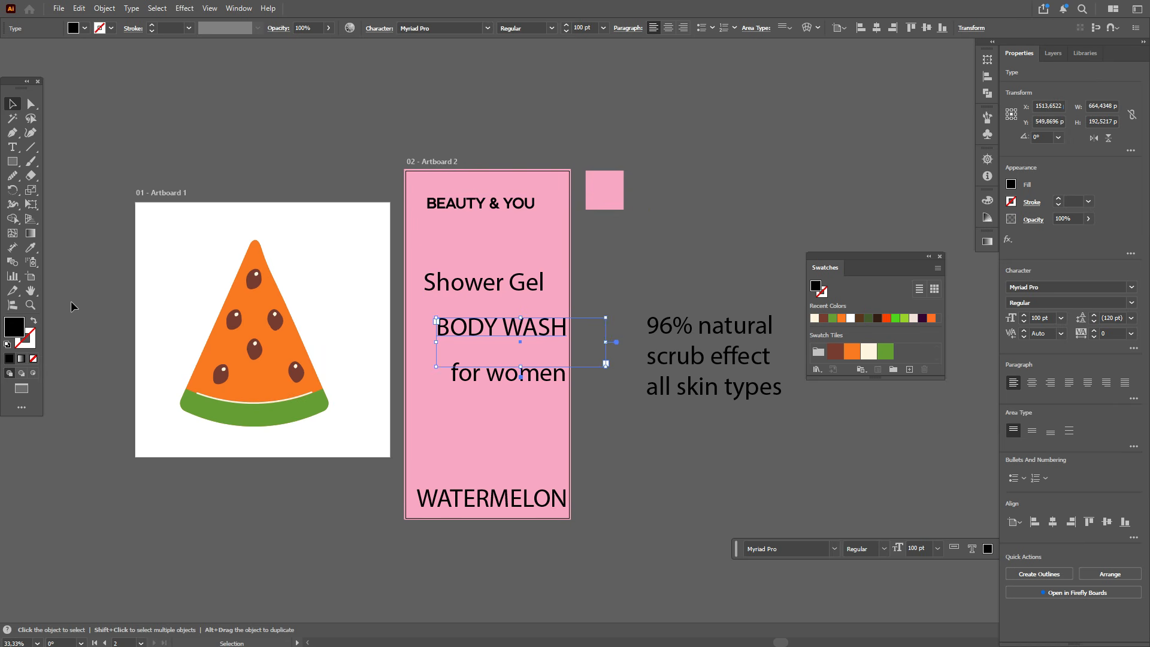
left_click(29, 248)
left_click(462, 202)
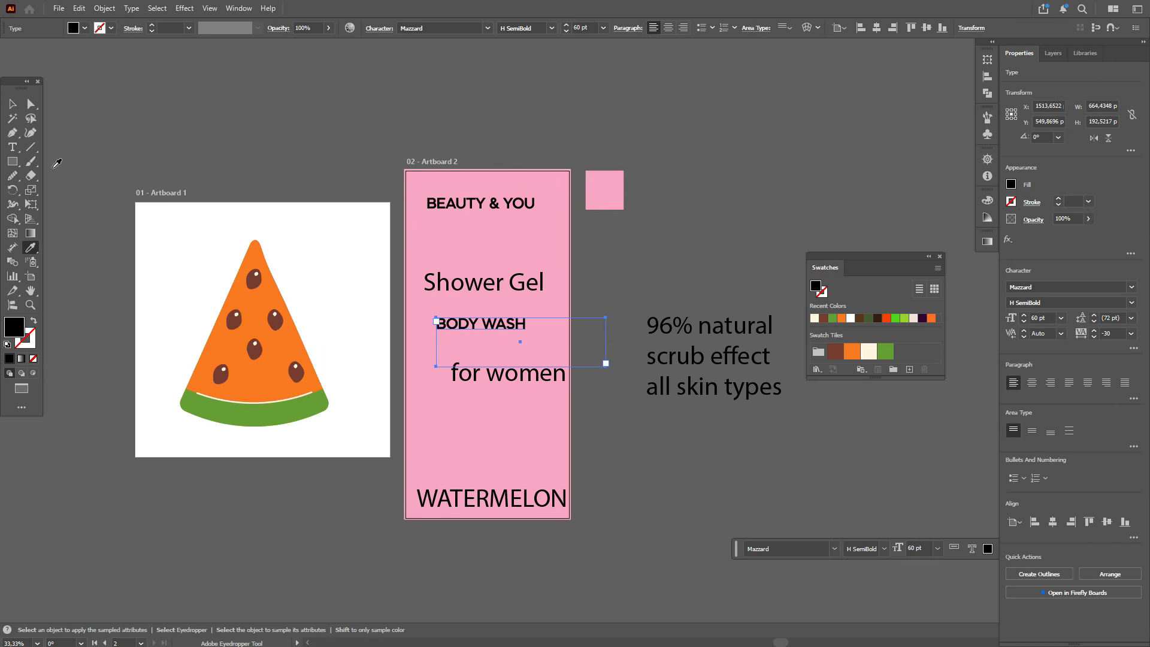
Step: Copy the BODY WASH style onto "for women" with the Eyedropper and set its size to 40 pt
left_click(20, 106)
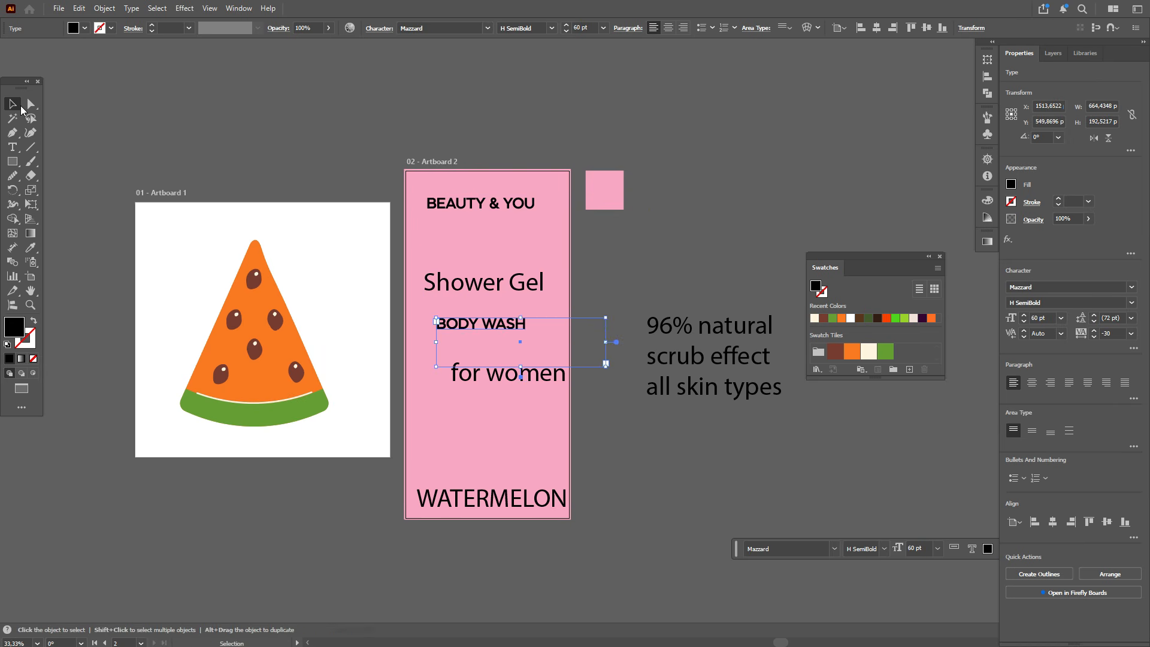
left_click(495, 380)
left_click(30, 248)
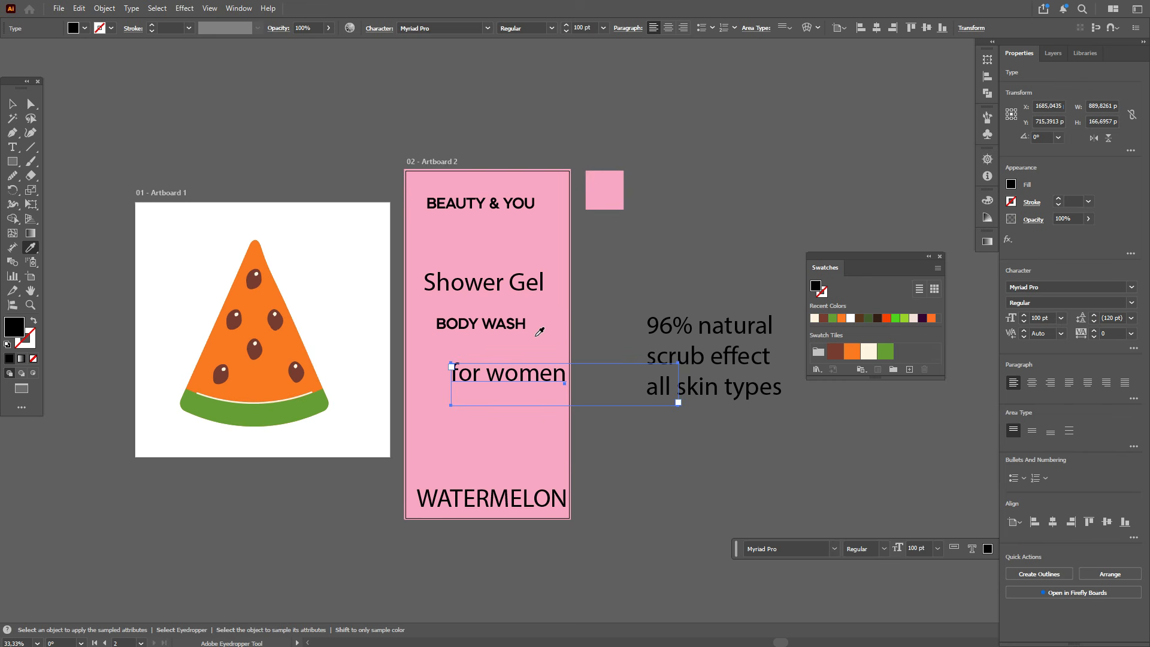
left_click(498, 322)
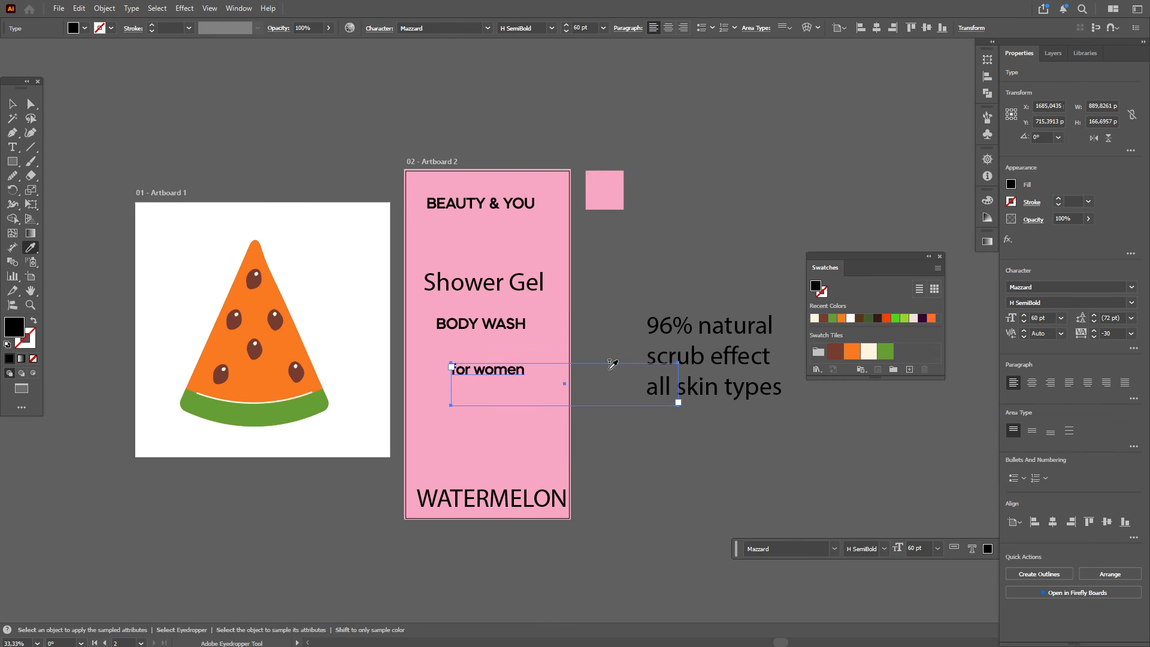
double_click(1032, 318)
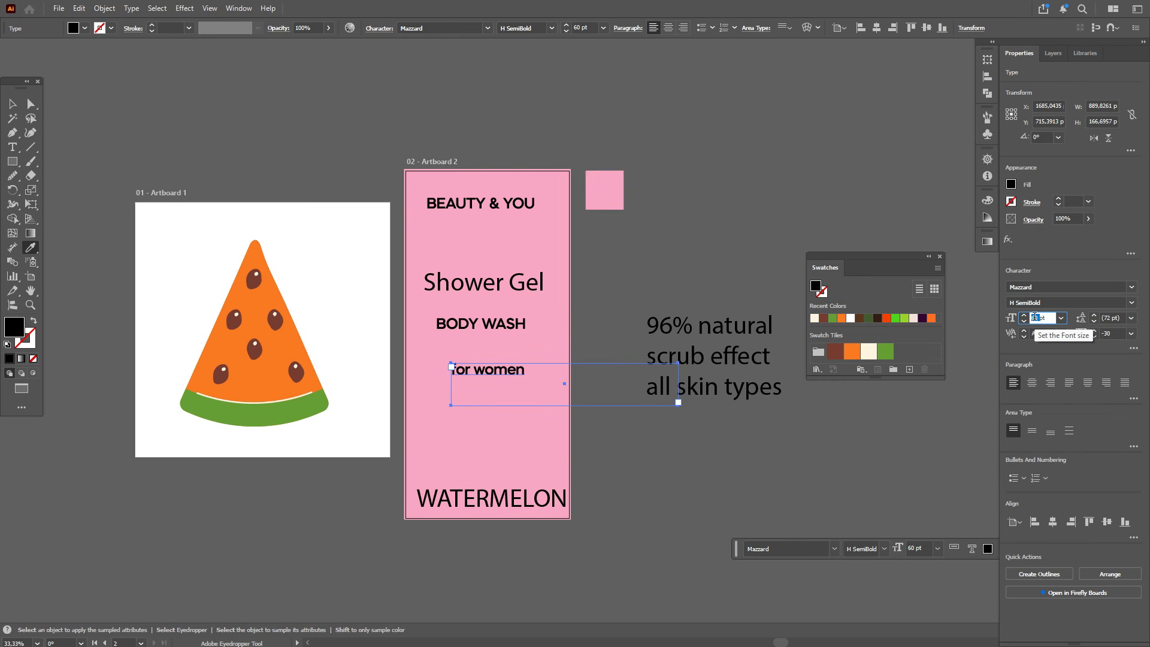
type("40")
key("Return")
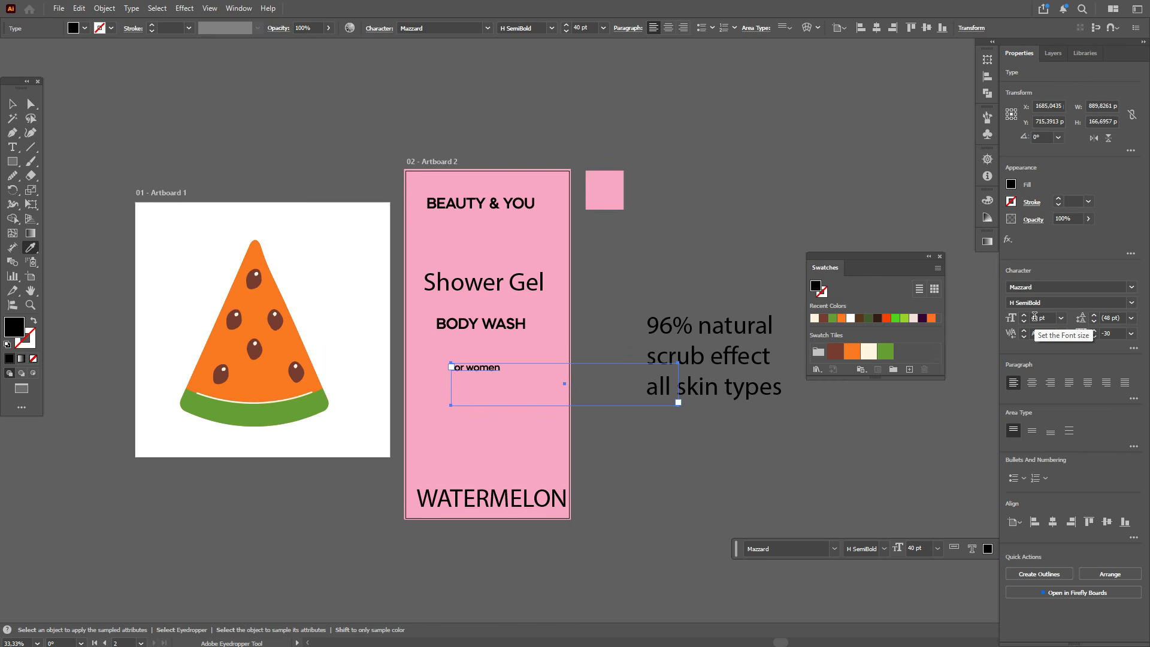
Step: Set the tracking of "for women" to 250
double_click(1109, 333)
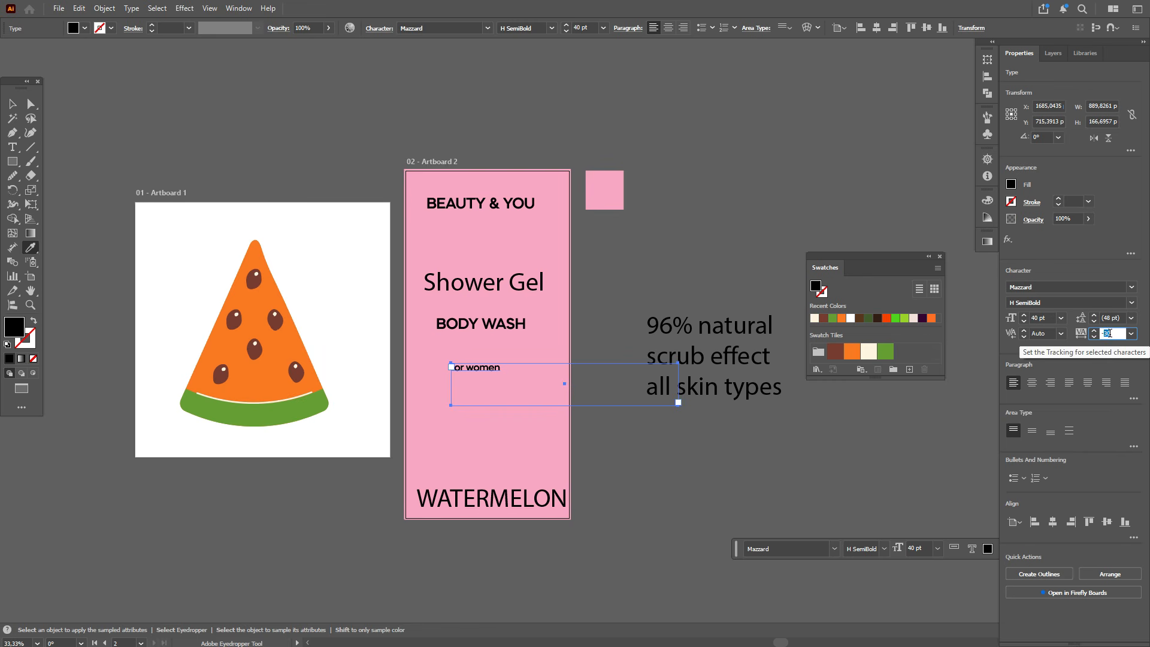
type("150")
key("Return")
left_click(1109, 333)
key("Return")
Step: Move BODY WASH and for women lower on the artboard, stacked together
left_click(12, 105)
left_click_drag(518, 369, 545, 385)
left_click_drag(522, 329, 534, 374)
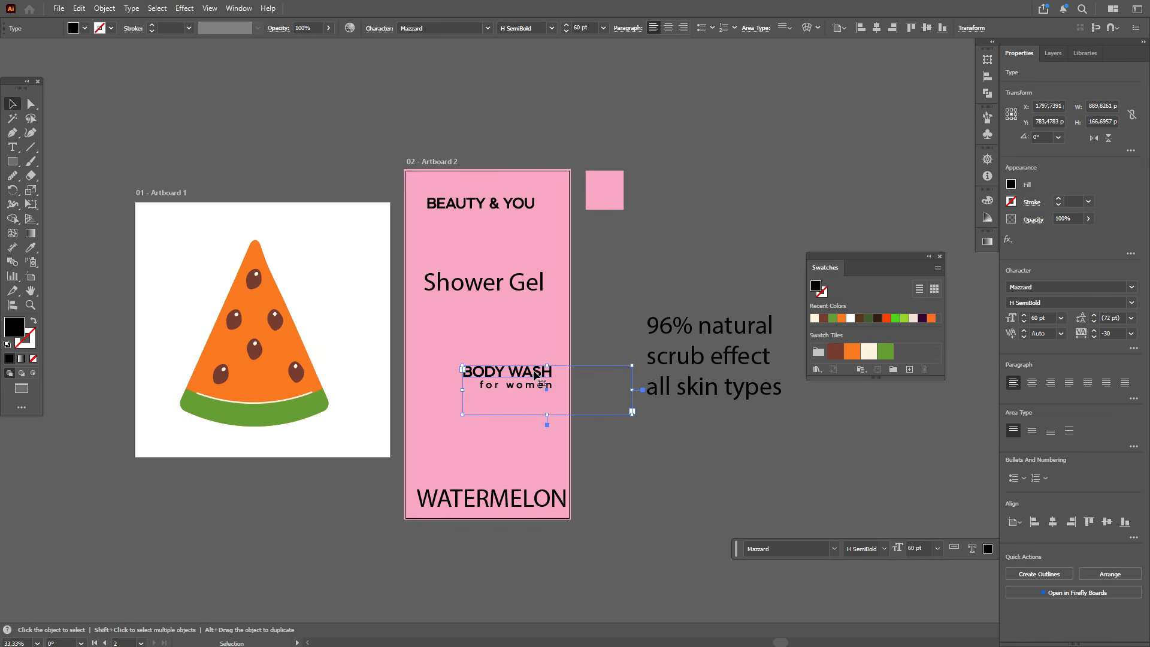
Step: Copy the for women style onto the 96% block, set its tracking to -20 and move it beneath for women
left_click(746, 362)
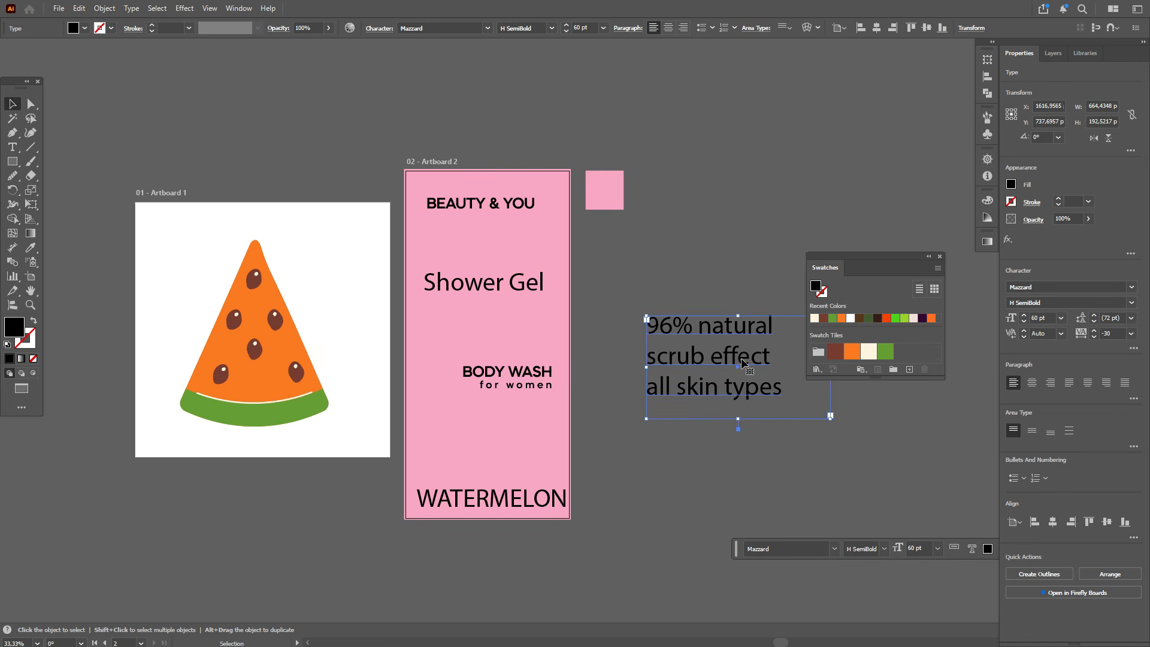
left_click(30, 248)
left_click(532, 380)
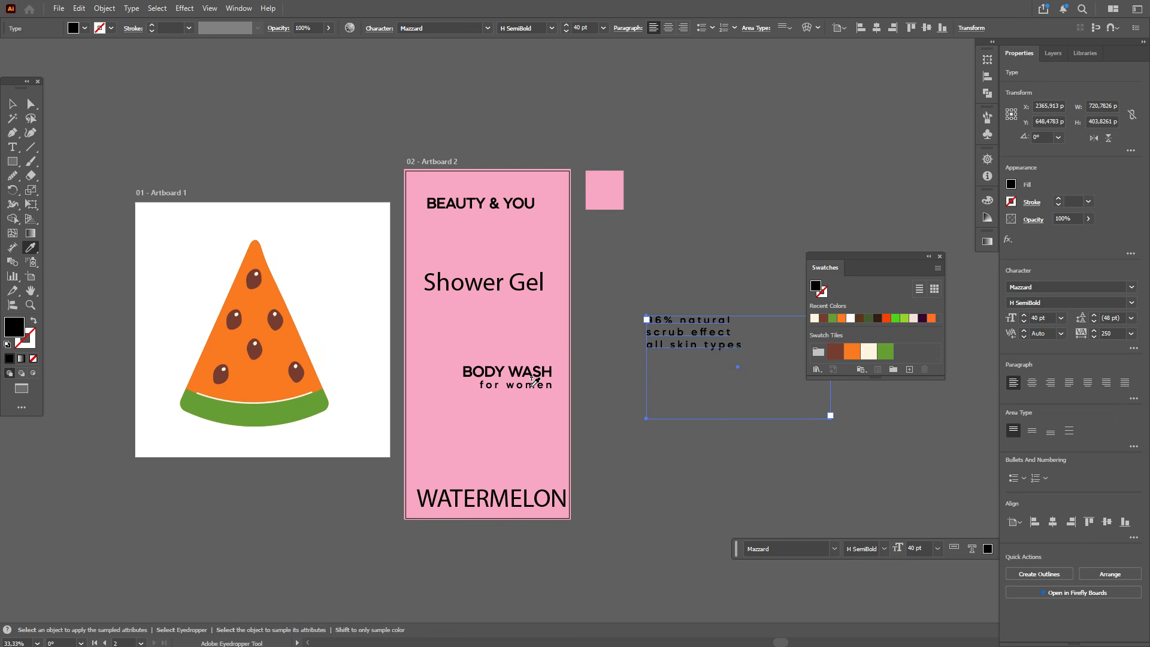
left_click(1107, 333)
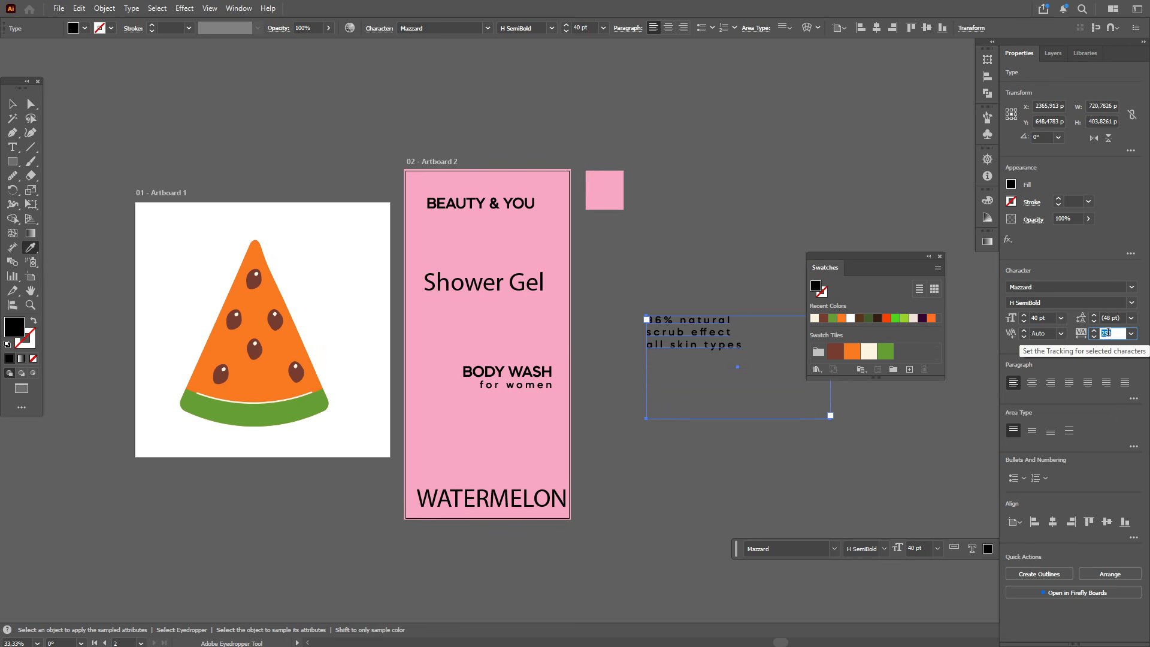
key("Return")
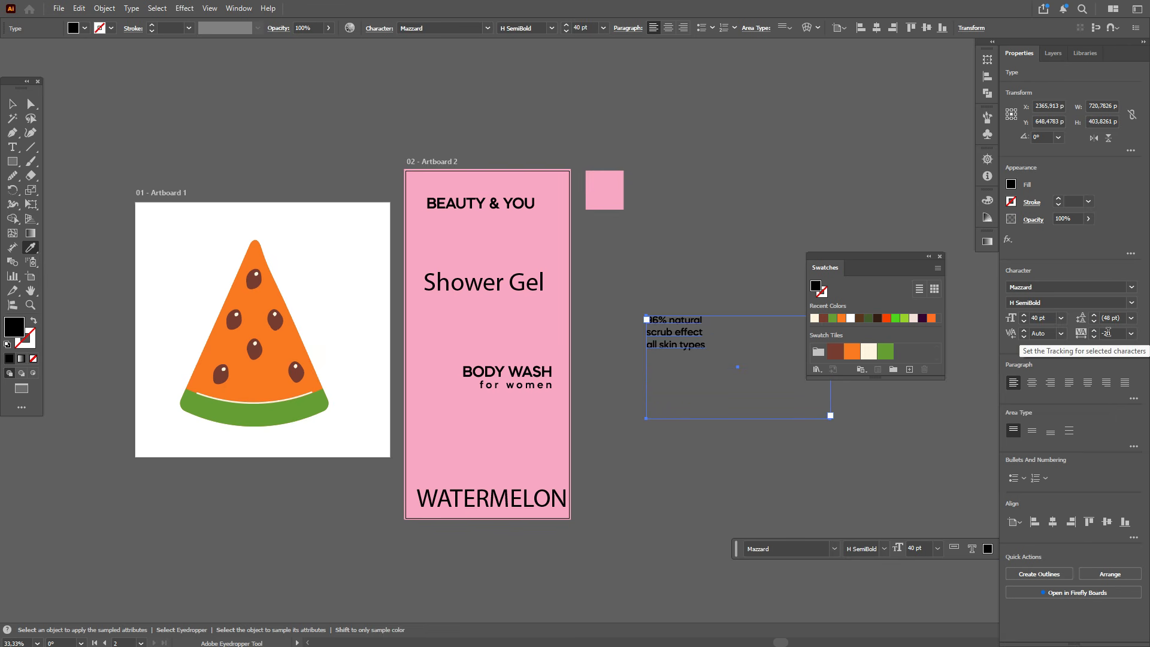
left_click(12, 104)
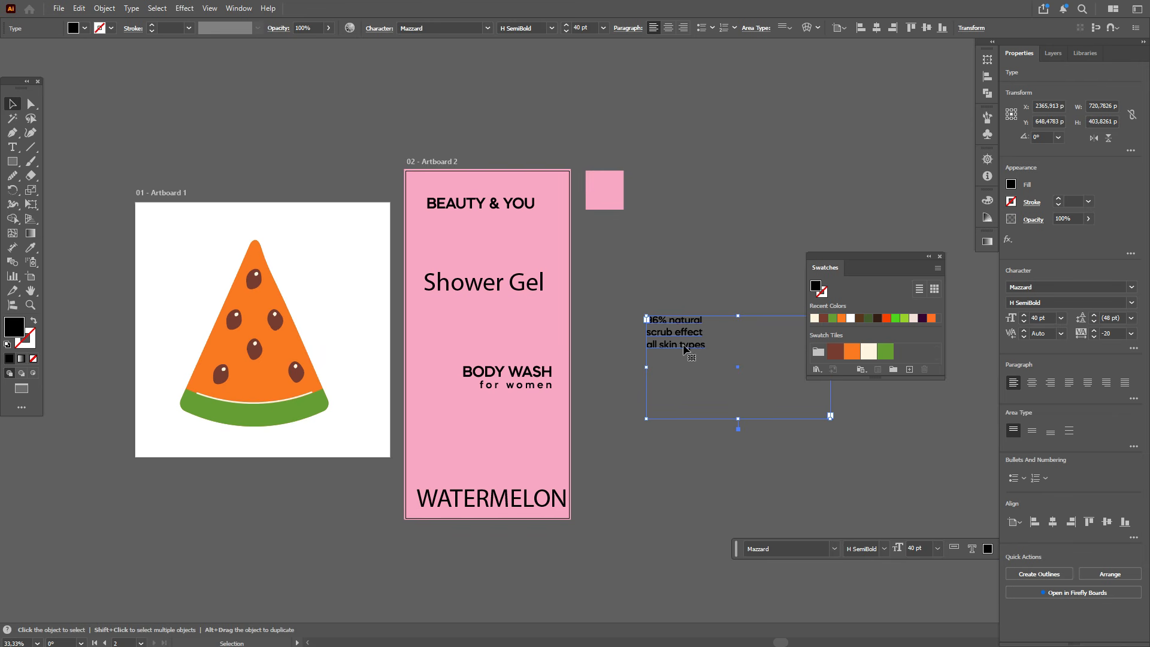
left_click_drag(686, 349, 533, 438)
Step: Copy the title's style onto WATERMELON with the Eyedropper and center it near the artboard's bottom
left_click(533, 500)
left_click(31, 247)
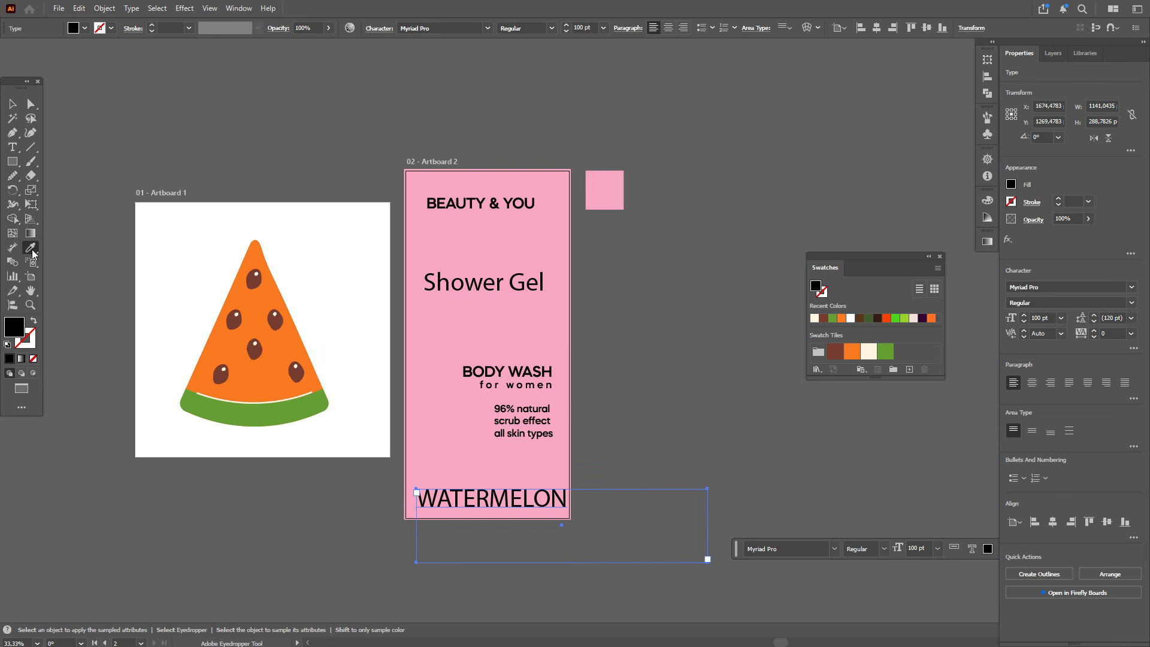
left_click(479, 203)
key("v")
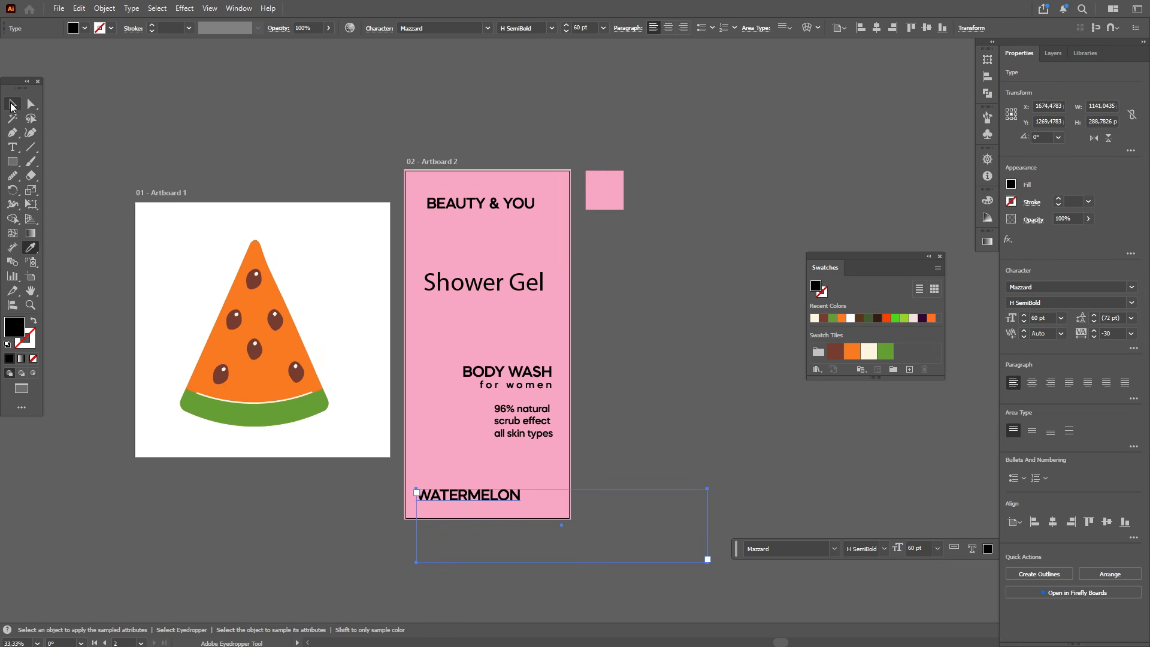
left_click_drag(498, 497, 518, 497)
Step: Change the Shower Gel text's font to Shagadelic Bold
left_click(525, 291)
left_click(1132, 288)
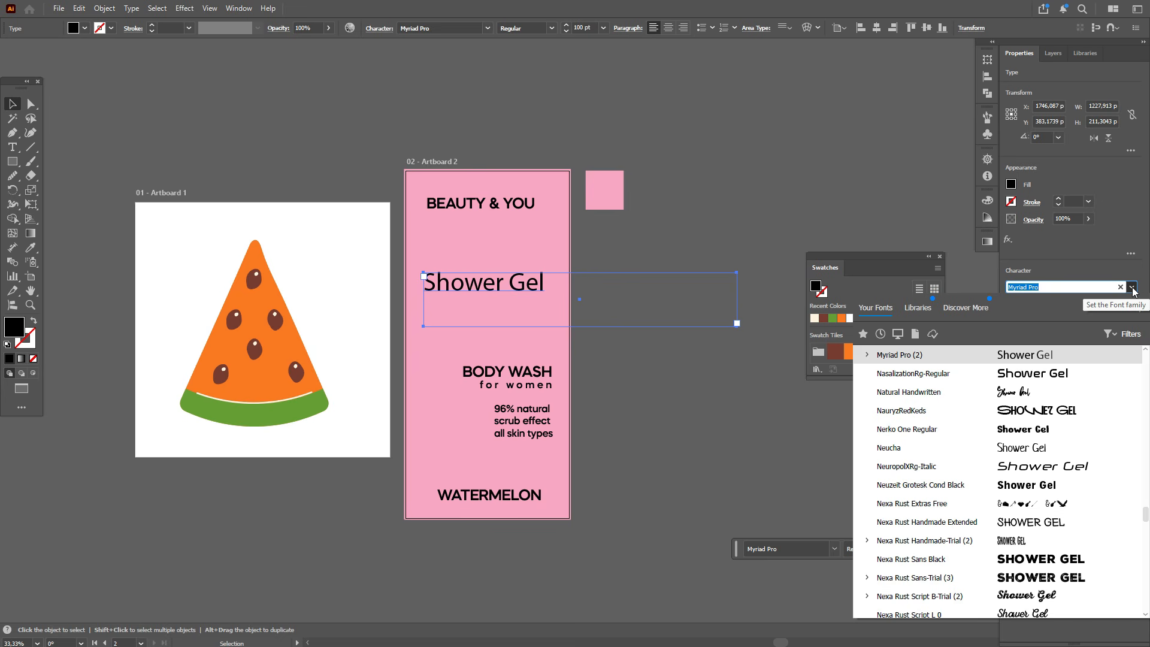
scroll(1134, 396, "down", 15)
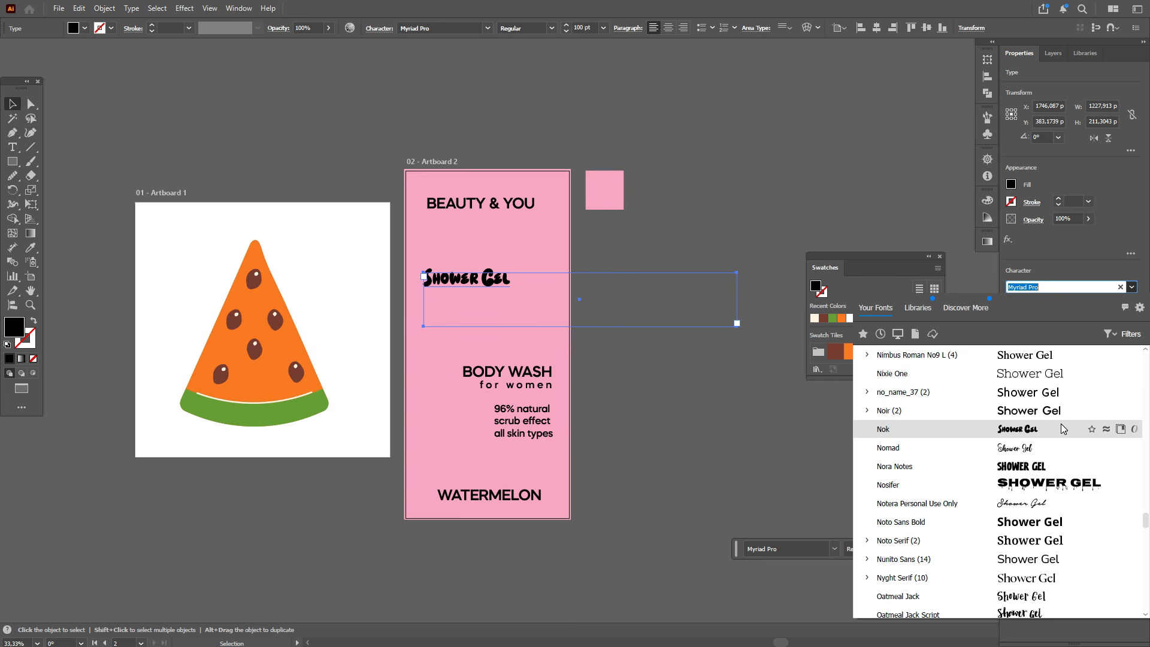
scroll(1051, 559, "down", 3)
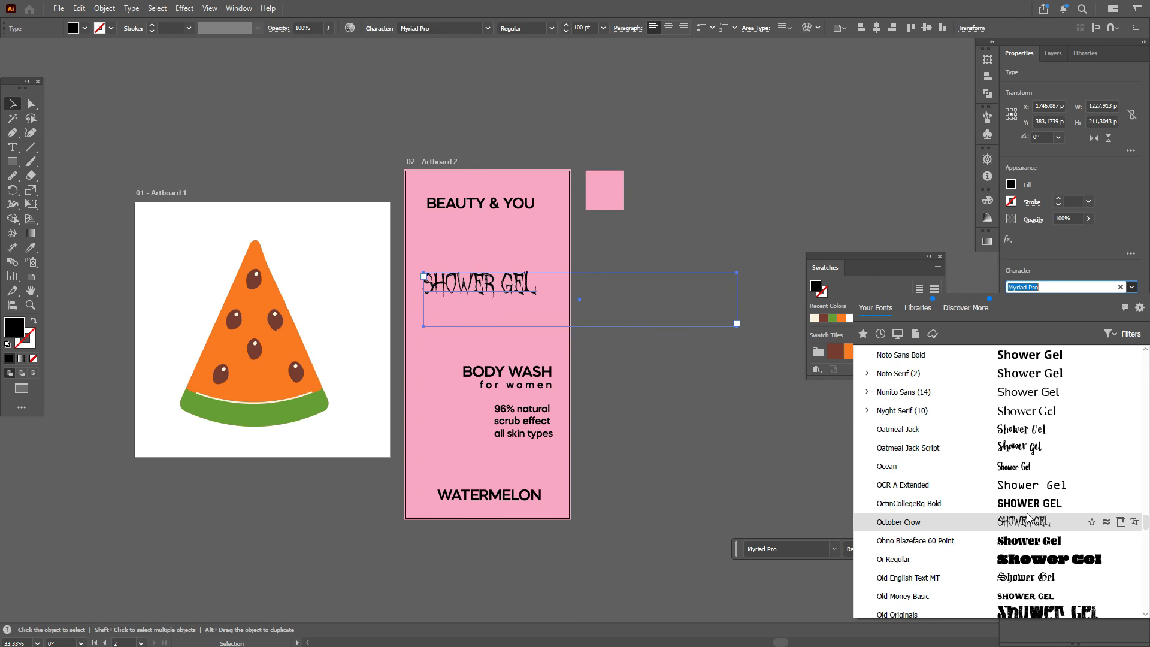
scroll(1027, 520, "down", 2)
scroll(1020, 486, "down", 2)
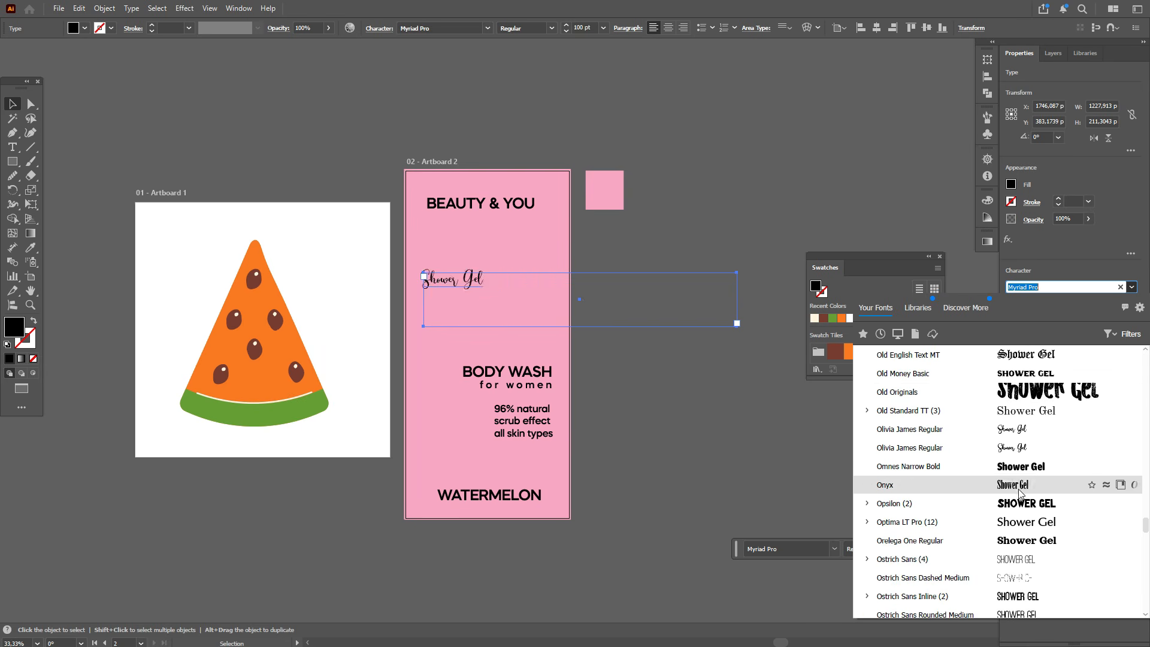
scroll(1020, 490, "down", 3)
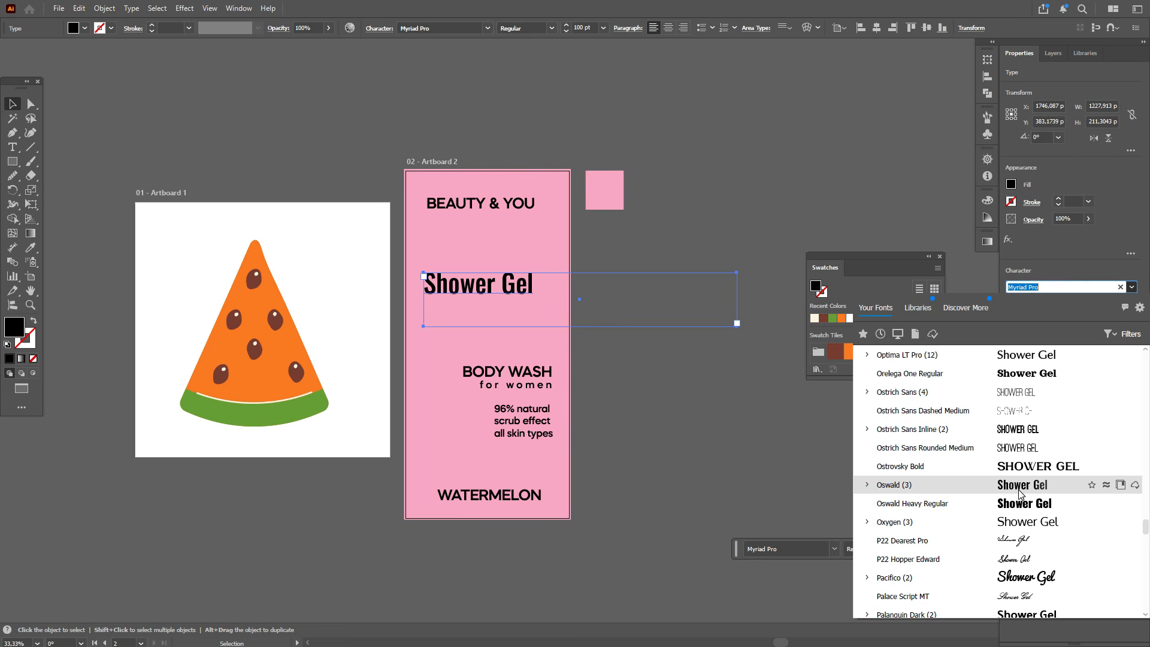
key("Escape")
type("Shagadelic")
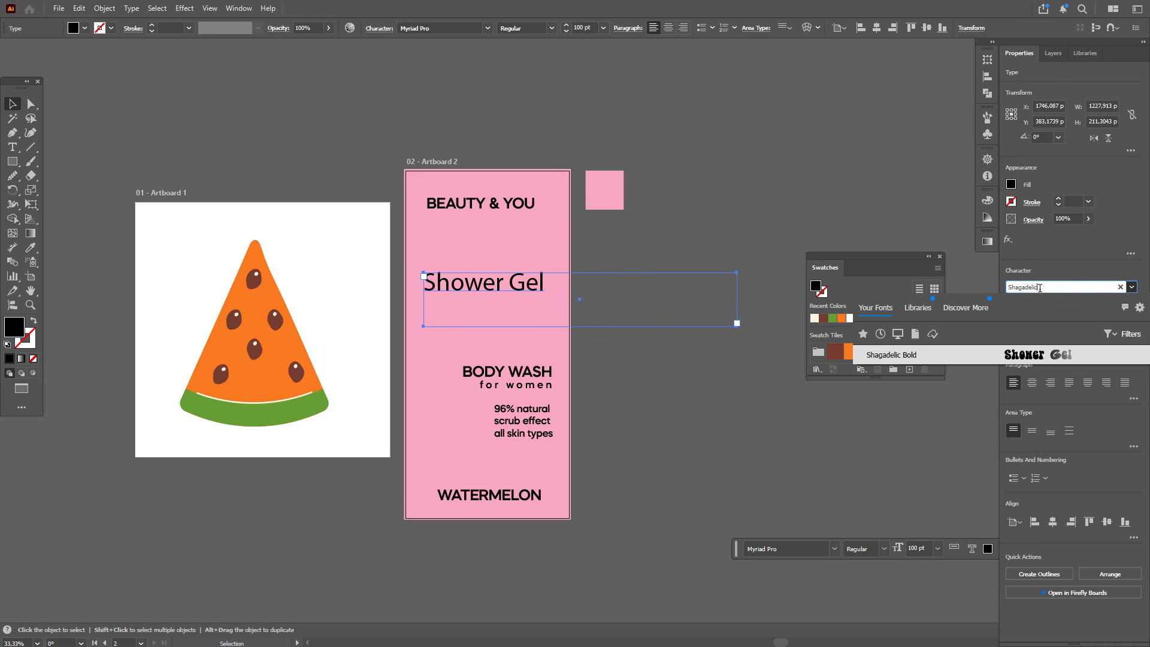
left_click(1033, 357)
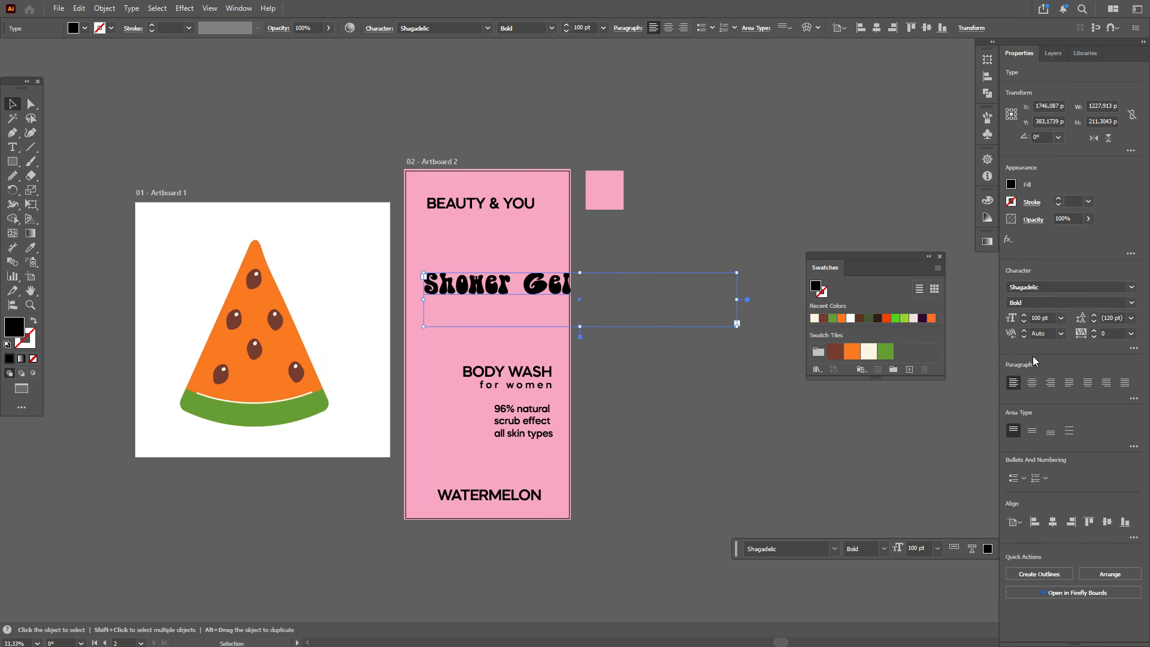
Step: Break Shower Gel onto two lines, with Gel on its own line
double_click(514, 290)
key("Return")
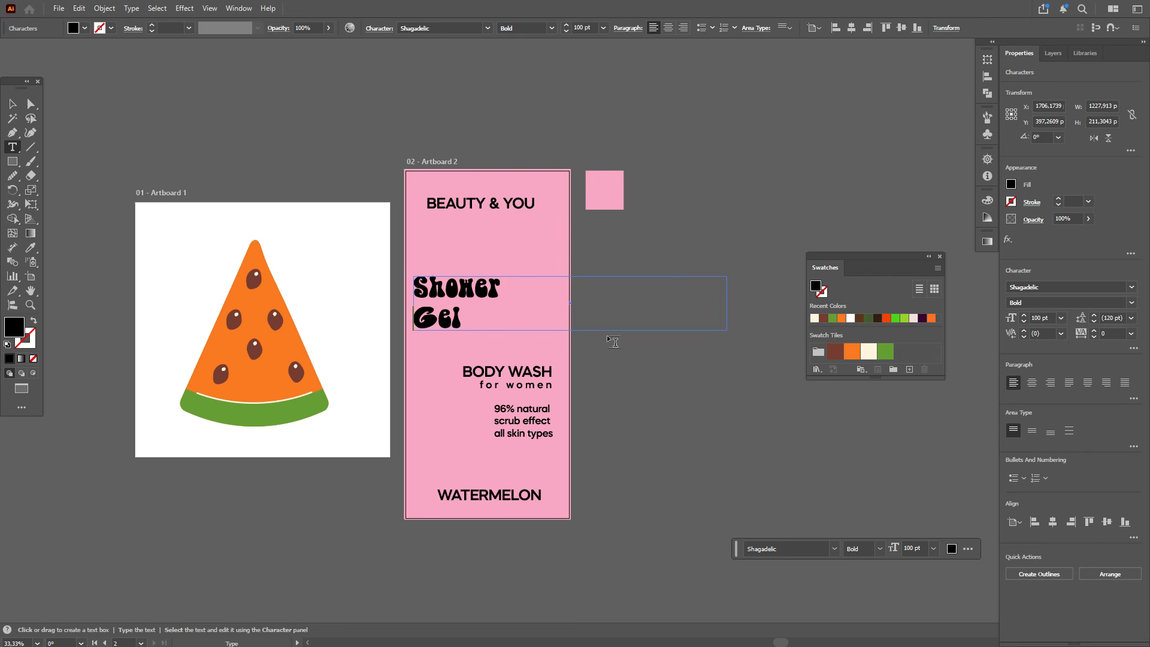
key("Escape")
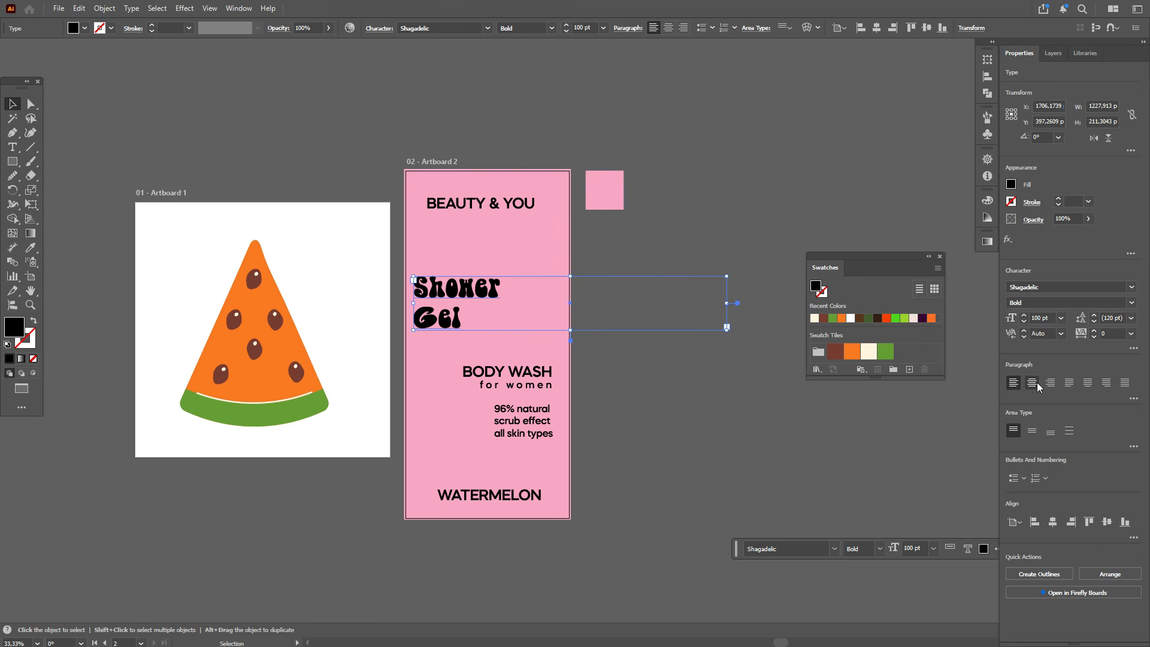
Step: Center-align the Shower Gel text and set its leading to 100 pt
left_click(1032, 382)
left_click(1105, 318)
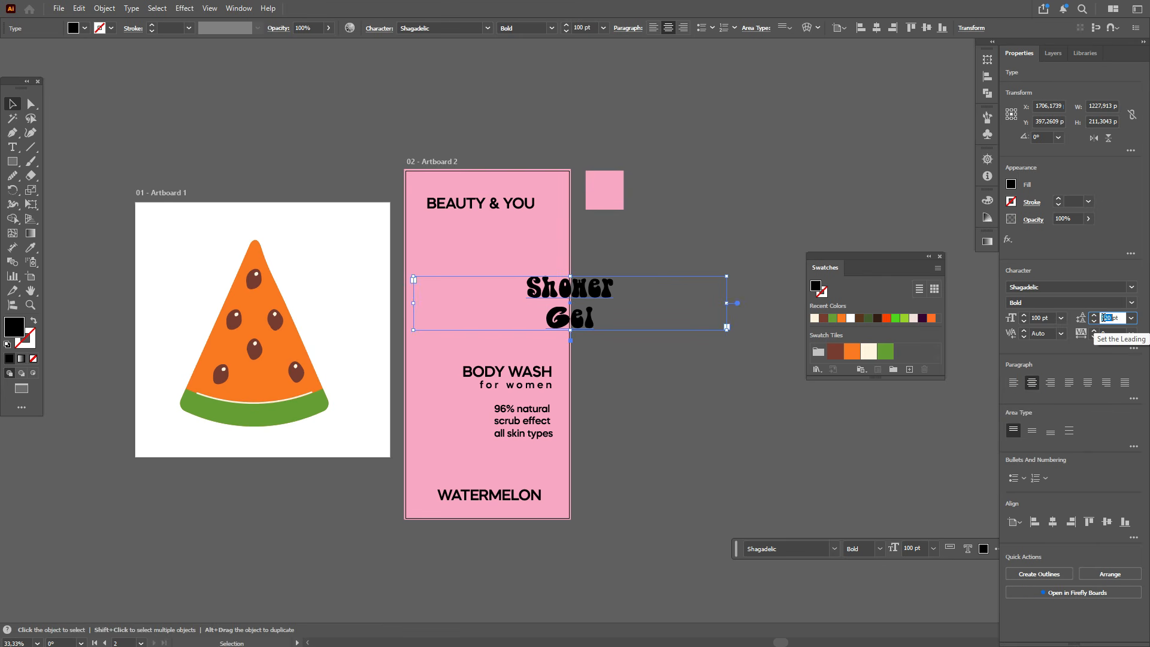
key("Return")
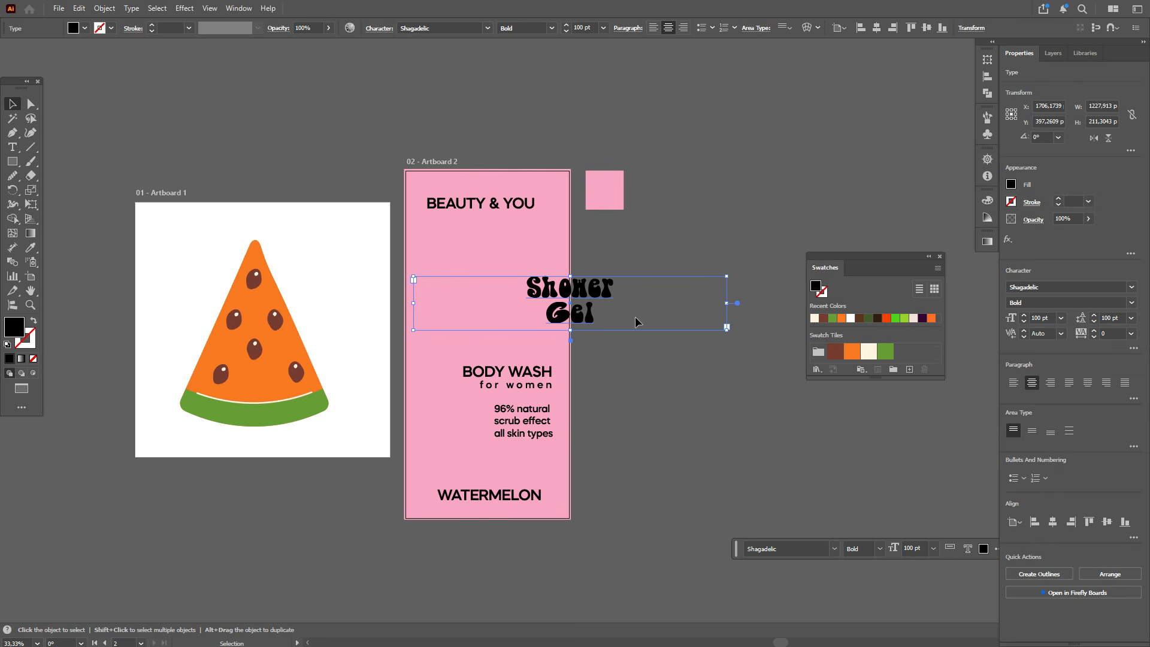
Step: Convert the Shower Gel text to outlines and rotate it 90°
right_click(587, 305)
left_click(629, 375)
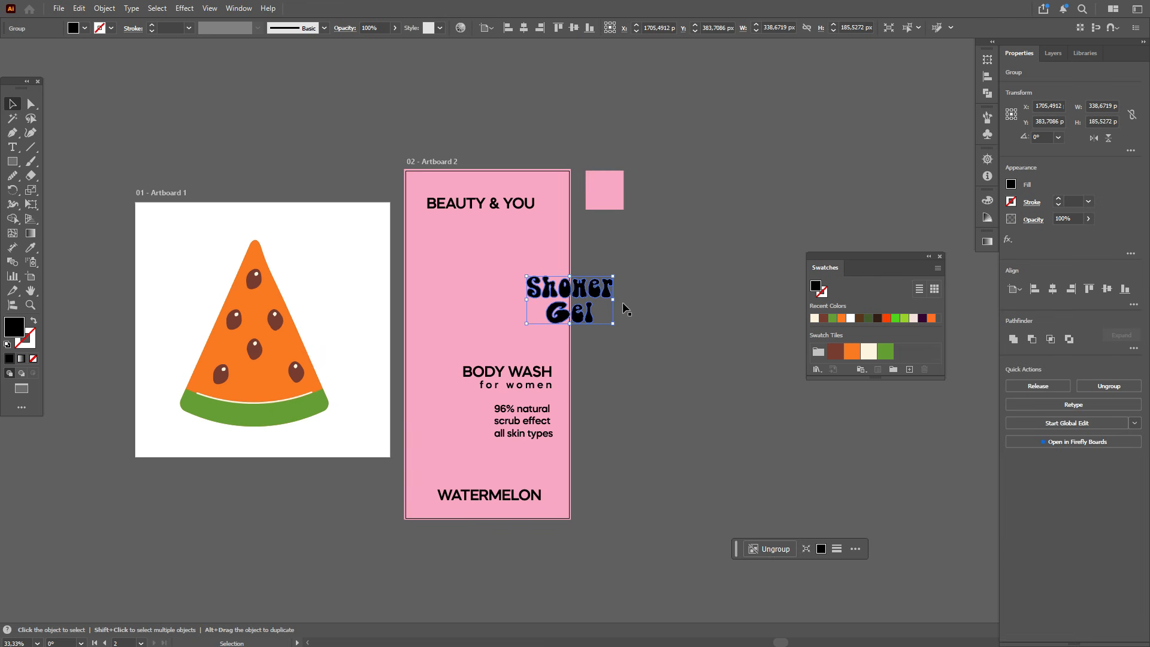
left_click_drag(622, 308, 576, 271)
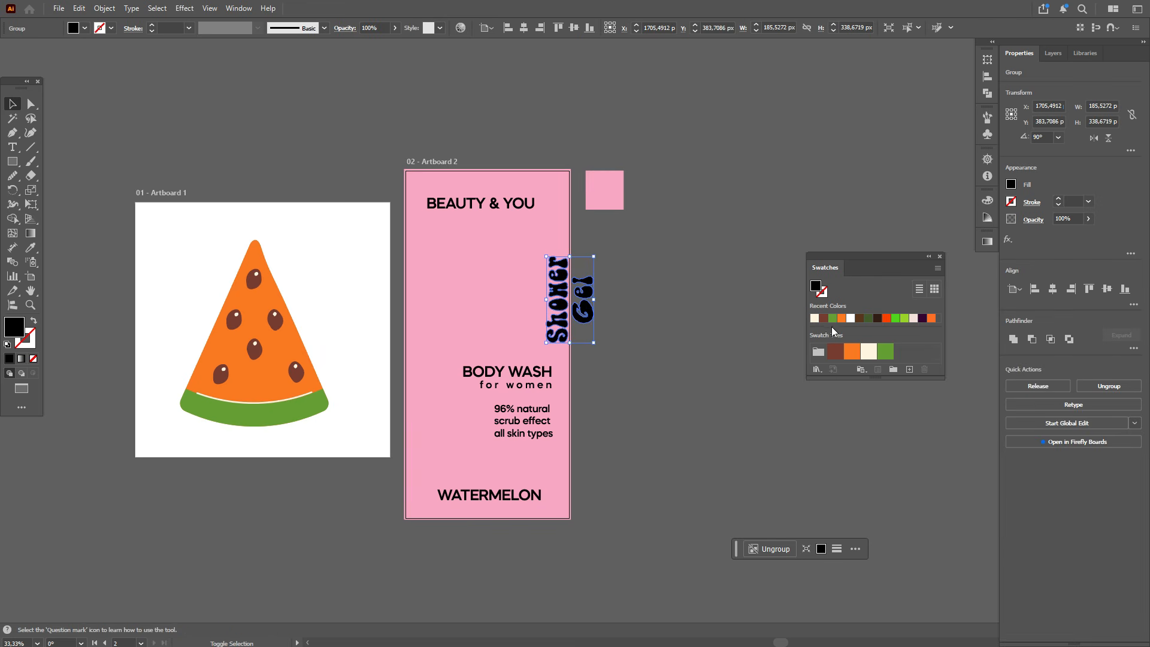
Step: Fill the Shower Gel outlines green and move them to the artboard's left side
left_click(885, 350)
left_click_drag(587, 314, 478, 276)
Step: Duplicate the watermelon slice from Artboard 1 onto Artboard 2, scale it down, and make a second copy
left_click(258, 334)
left_click_drag(258, 334, 659, 343)
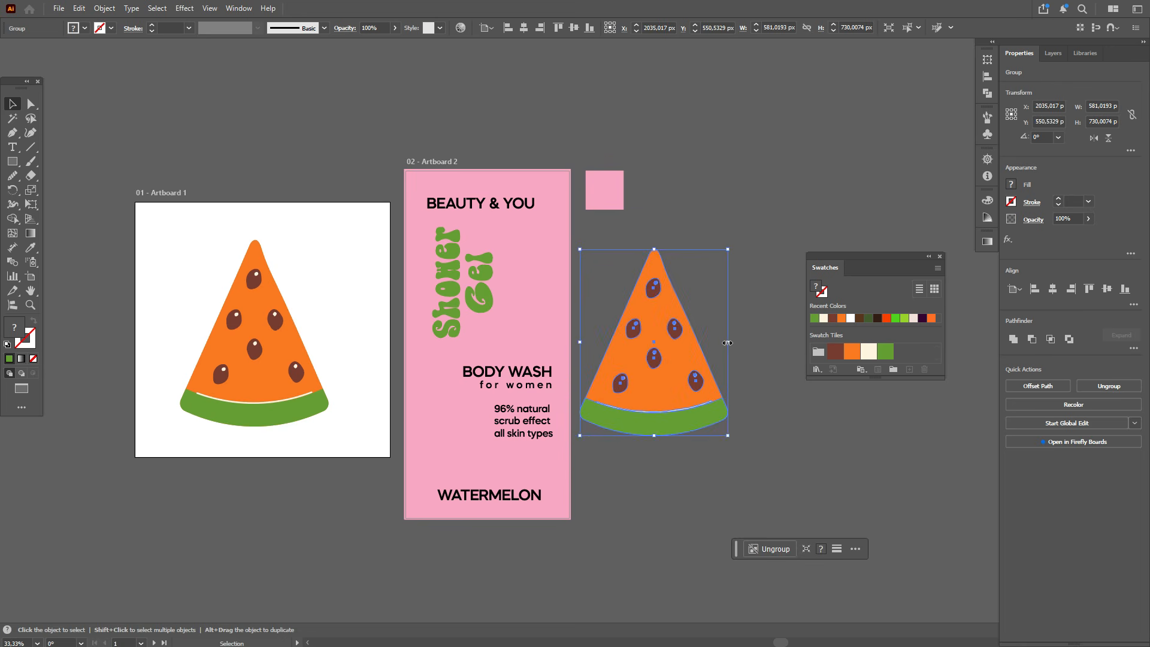
left_click_drag(729, 343, 700, 309)
left_click_drag(684, 371, 422, 448)
Step: Reflect the lower watermelon copy and rotate it so it overlaps the artboard's lower left edge
right_click(667, 358)
mouse_move(741, 542)
left_click(816, 542)
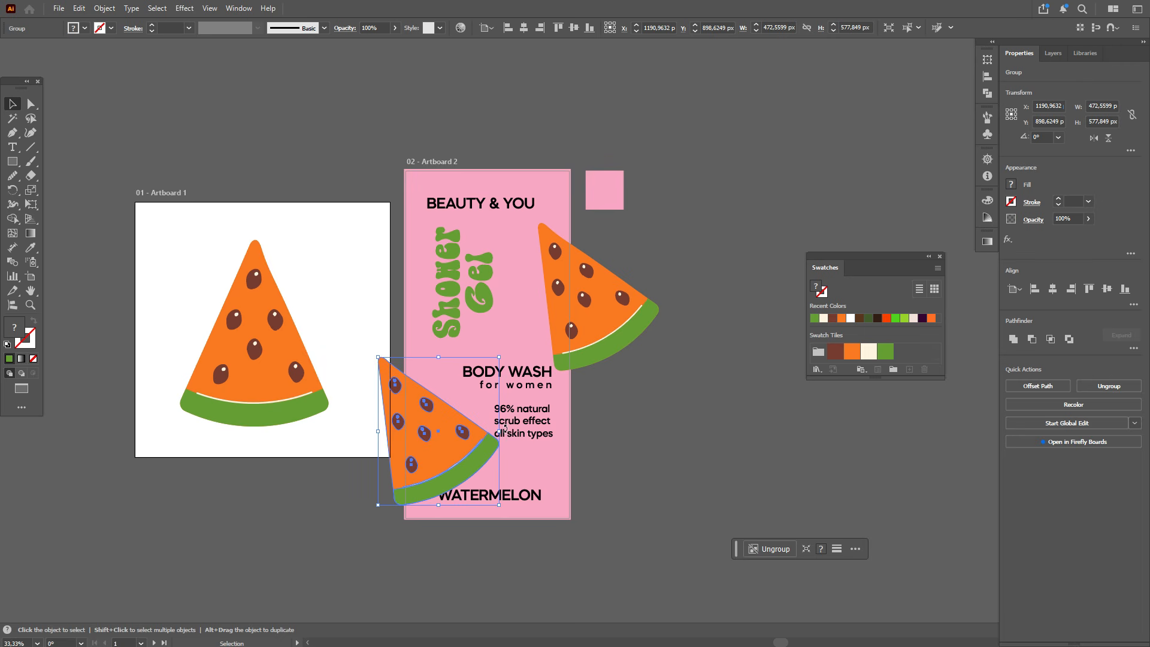
left_click_drag(505, 428, 443, 498)
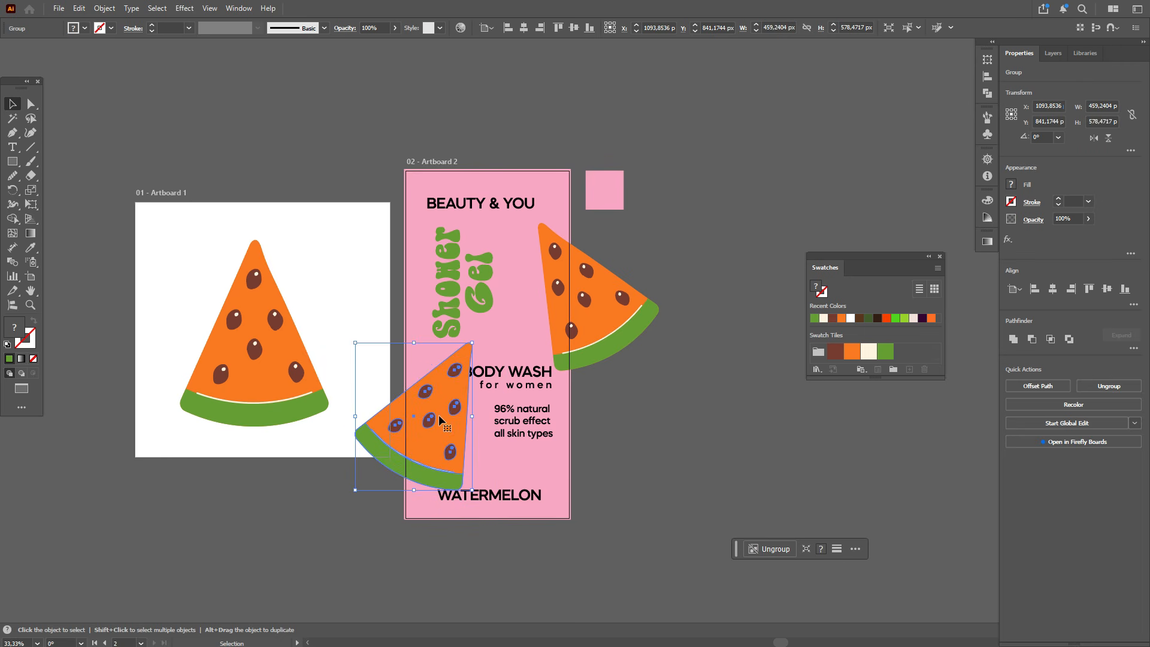
left_click_drag(439, 416, 435, 419)
Step: Rotate and position both watermelon slices, one at the upper right edge and one at the lower left edge
left_click(566, 311, "shift")
left_click_drag(506, 223, 505, 254)
left_click(467, 464)
left_click_drag(434, 448, 428, 450)
left_click_drag(472, 499, 487, 482)
left_click_drag(451, 439, 453, 444)
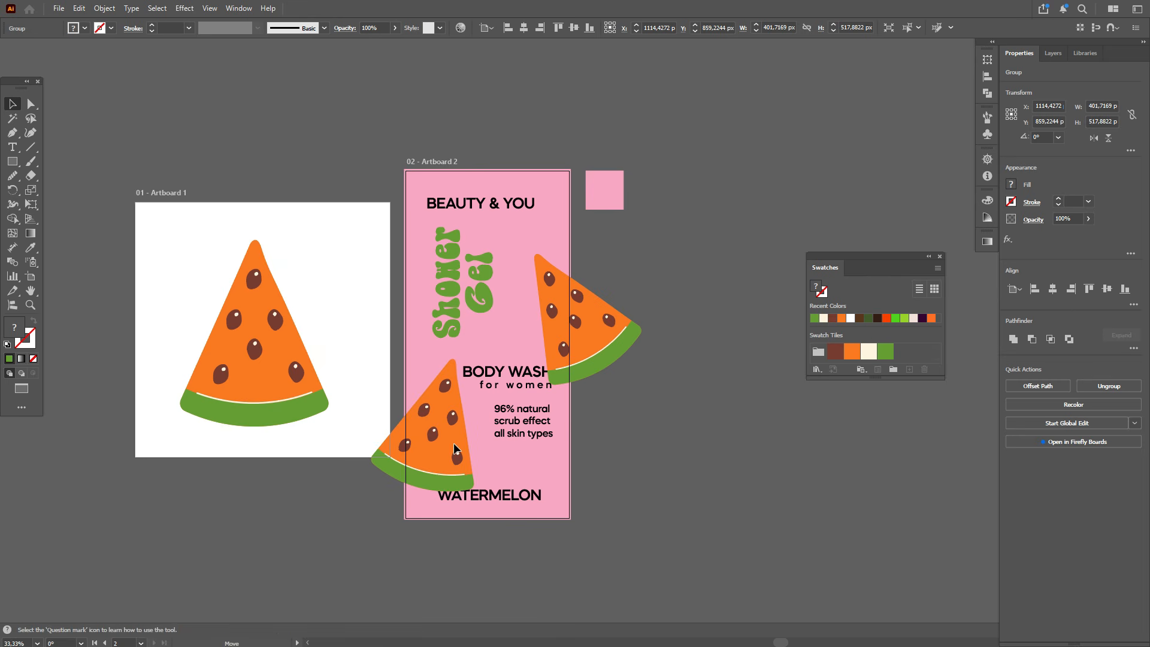
left_click_drag(601, 343, 574, 312)
left_click(534, 224)
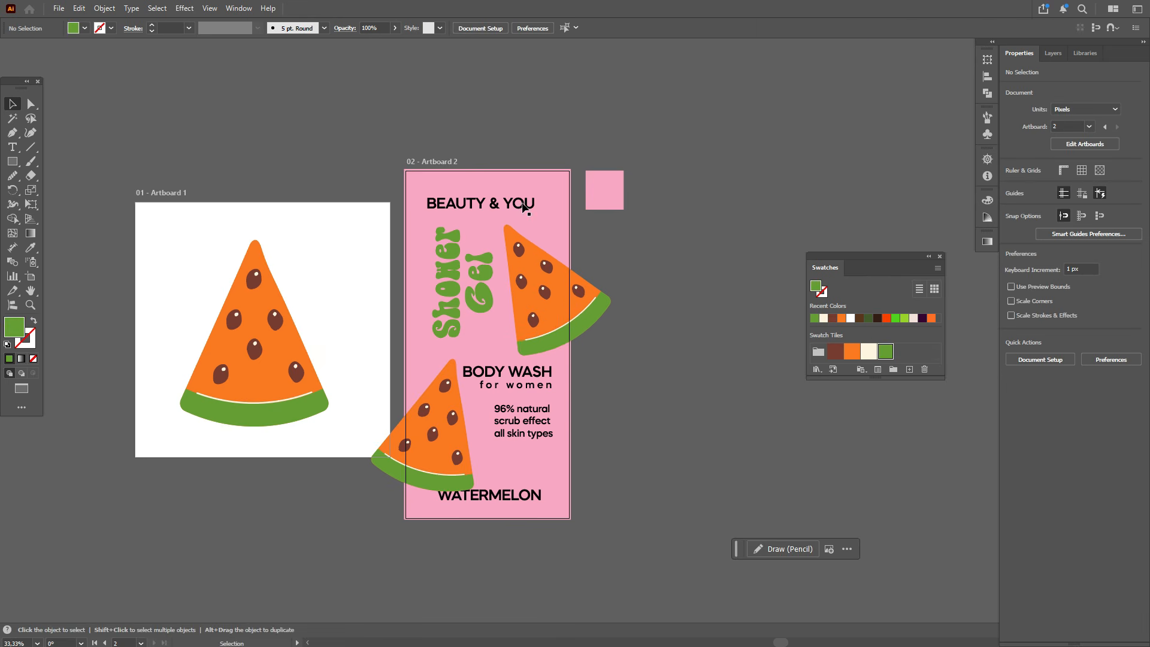
left_click_drag(524, 207, 533, 210)
left_click_drag(548, 433, 543, 452)
left_click_drag(550, 391, 554, 403)
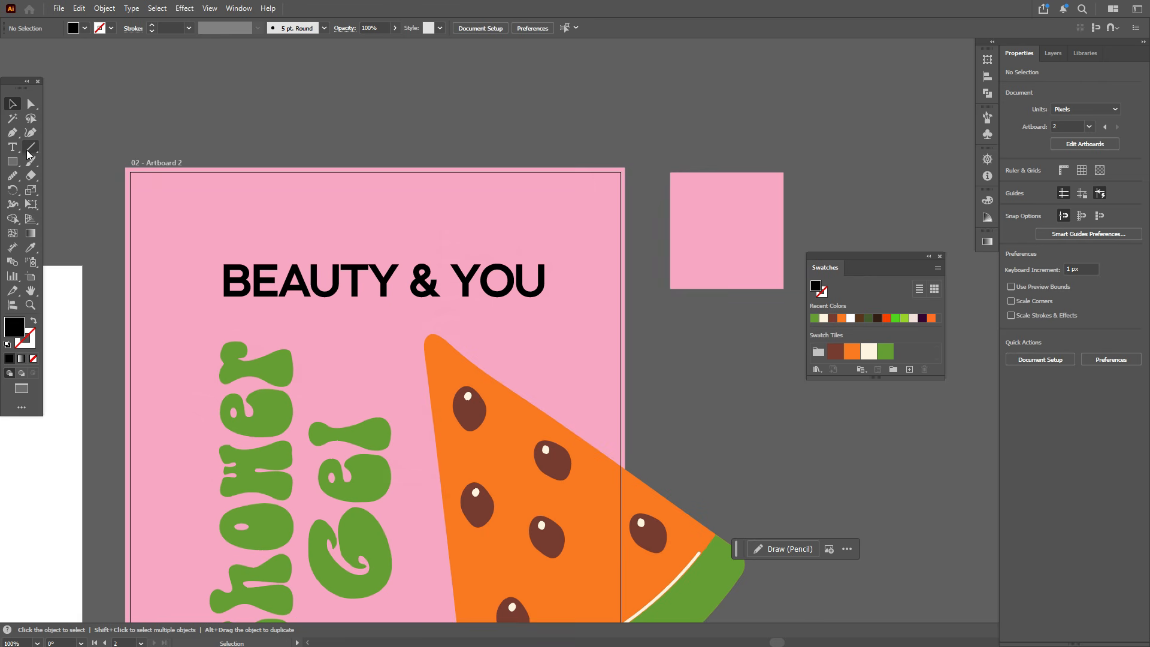
Step: Create a centered text area above BEAUTY & YOU and type BY
key("t")
left_click_drag(371, 83, 629, 204)
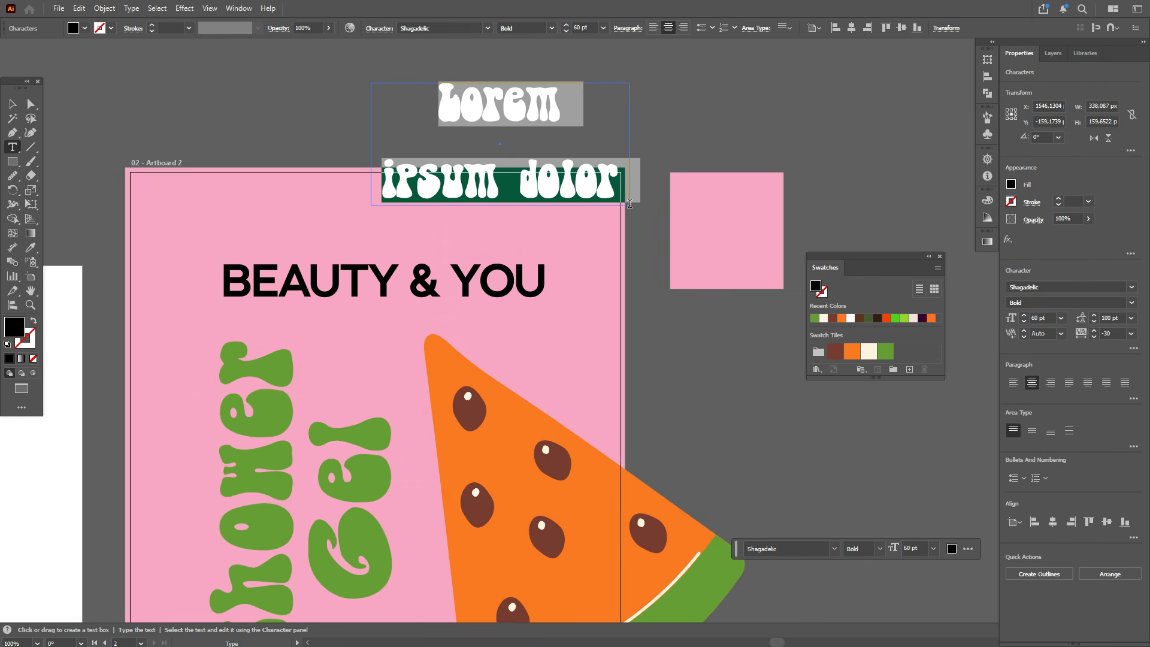
type("BY")
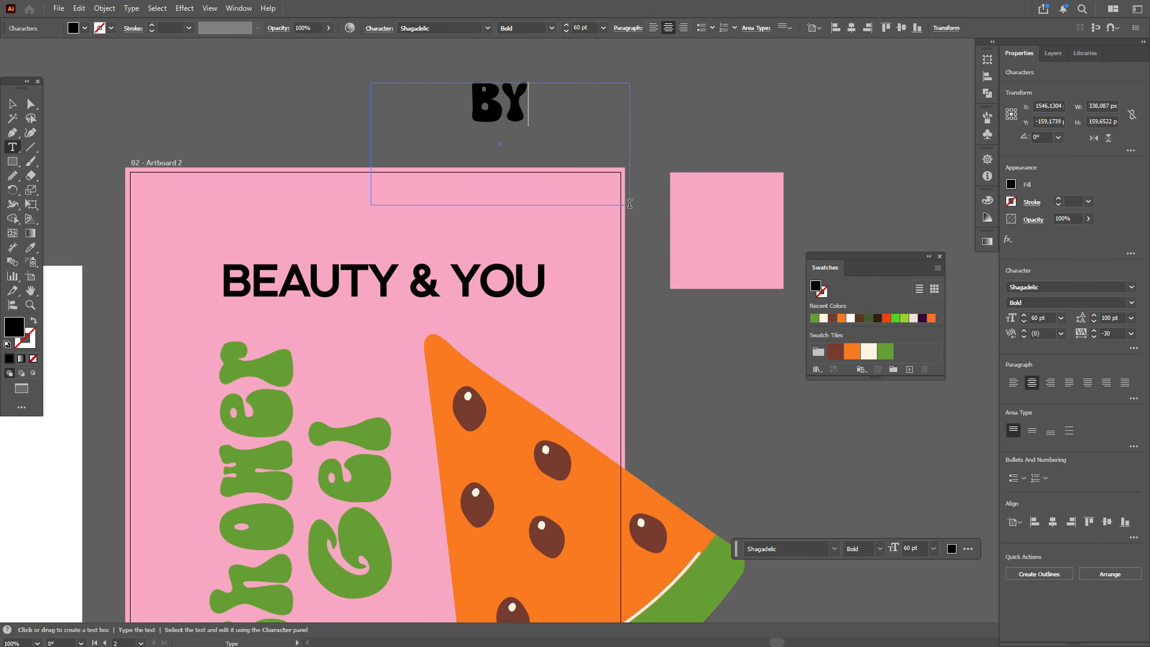
Step: Convert BY to outlines and place it just above BEAUTY & YOU
key("Escape")
right_click(534, 121)
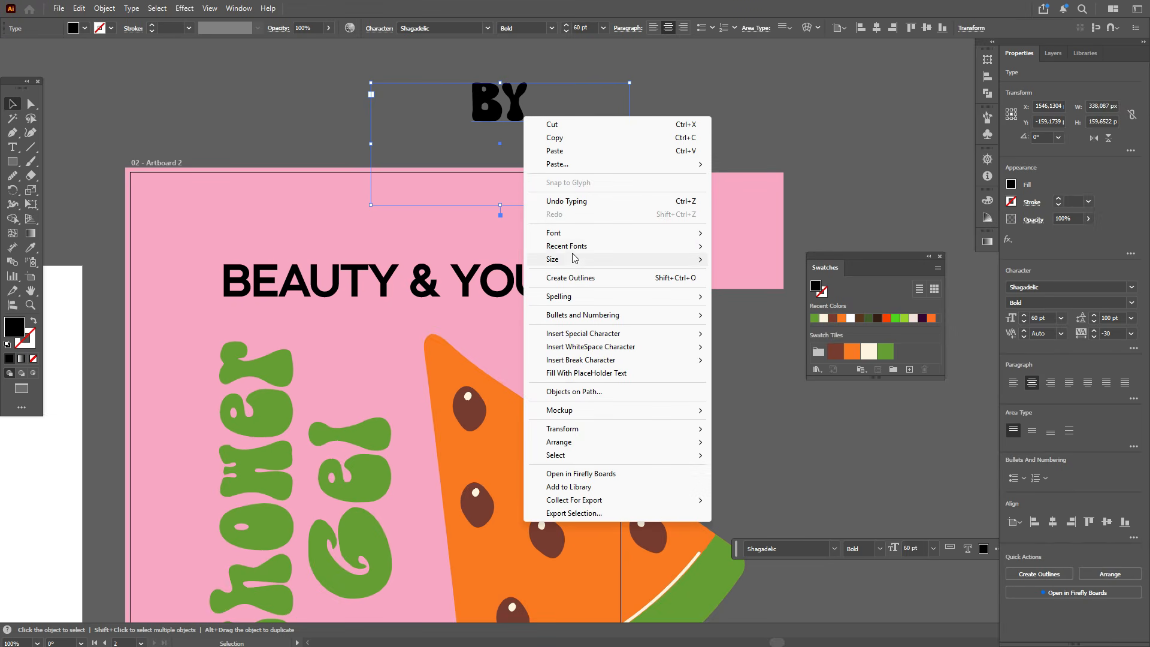
left_click(570, 277)
left_click_drag(498, 103, 383, 226)
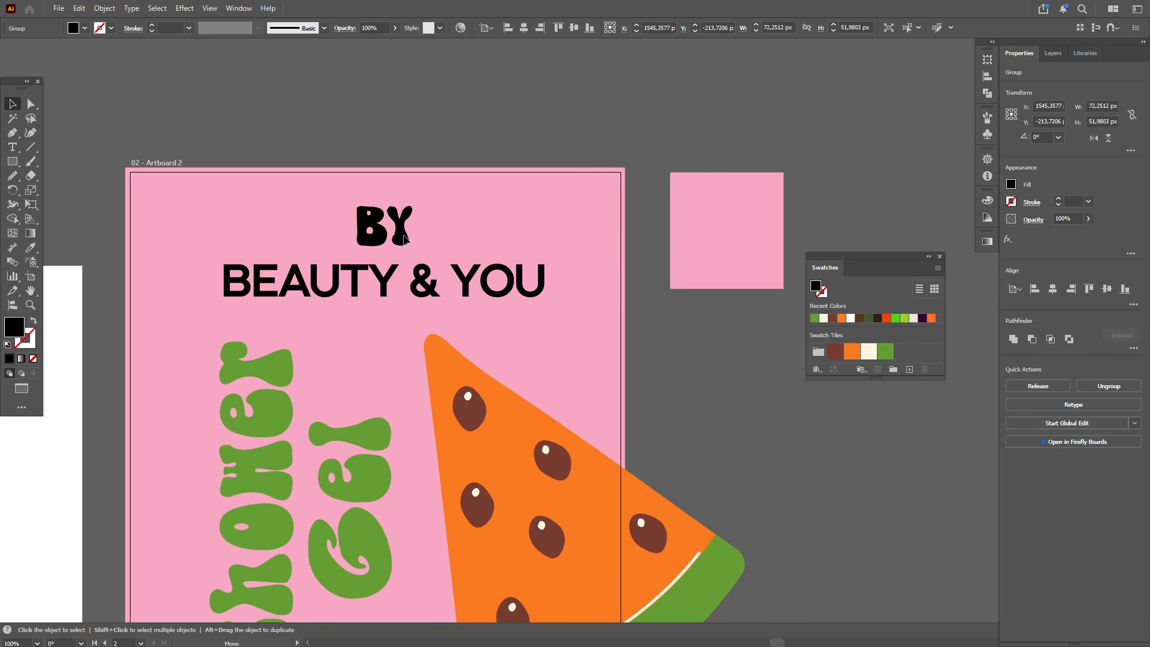
Step: Set the BY fill color to ffffff
double_click(18, 324)
type("ffffff")
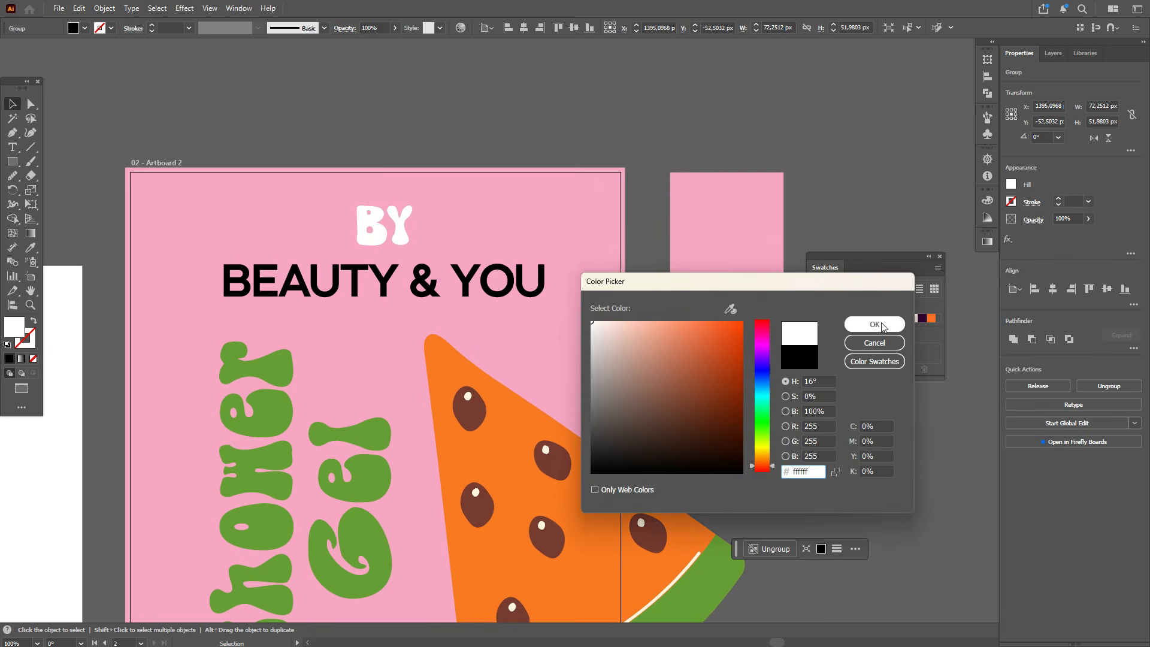
key("Return")
Step: Ungroup the BY outlines into separate letters
right_click(397, 235)
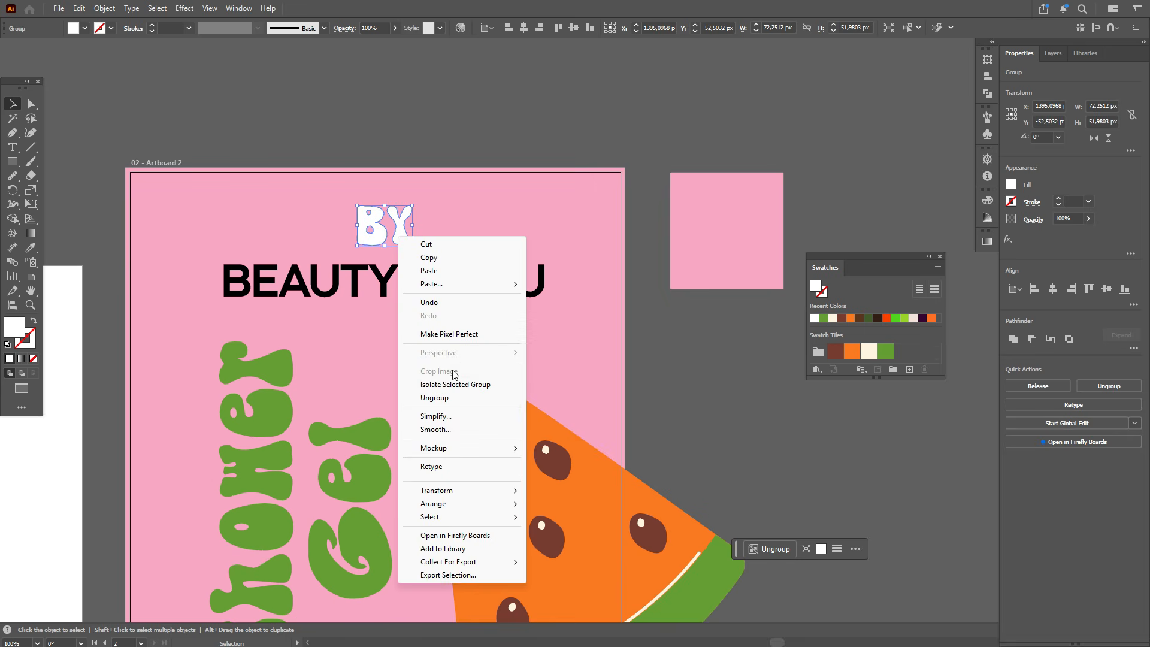
left_click(447, 395)
left_click(371, 231)
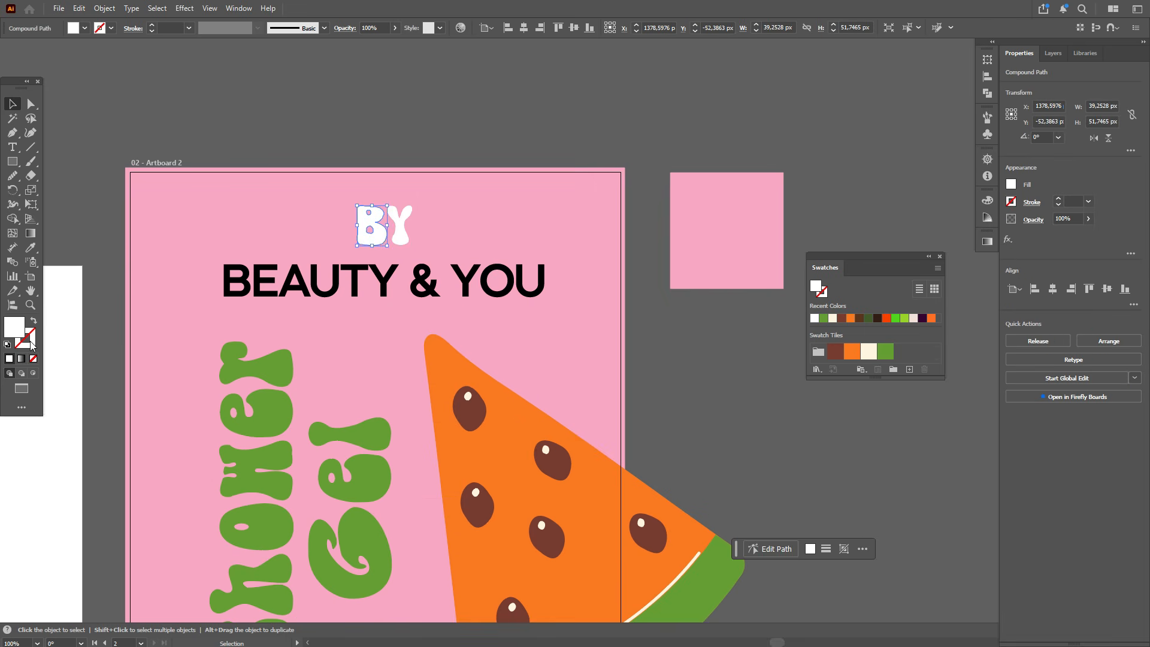
Step: Add the pink square's color as a new swatch
left_click(986, 200)
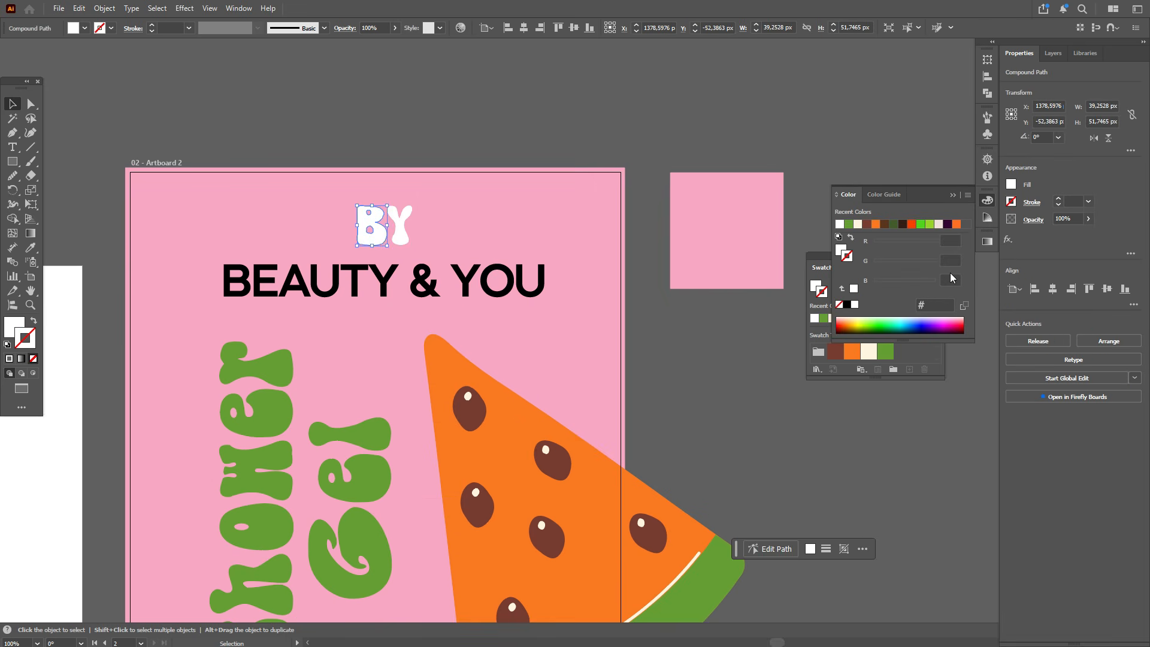
left_click(918, 353)
left_click(739, 263)
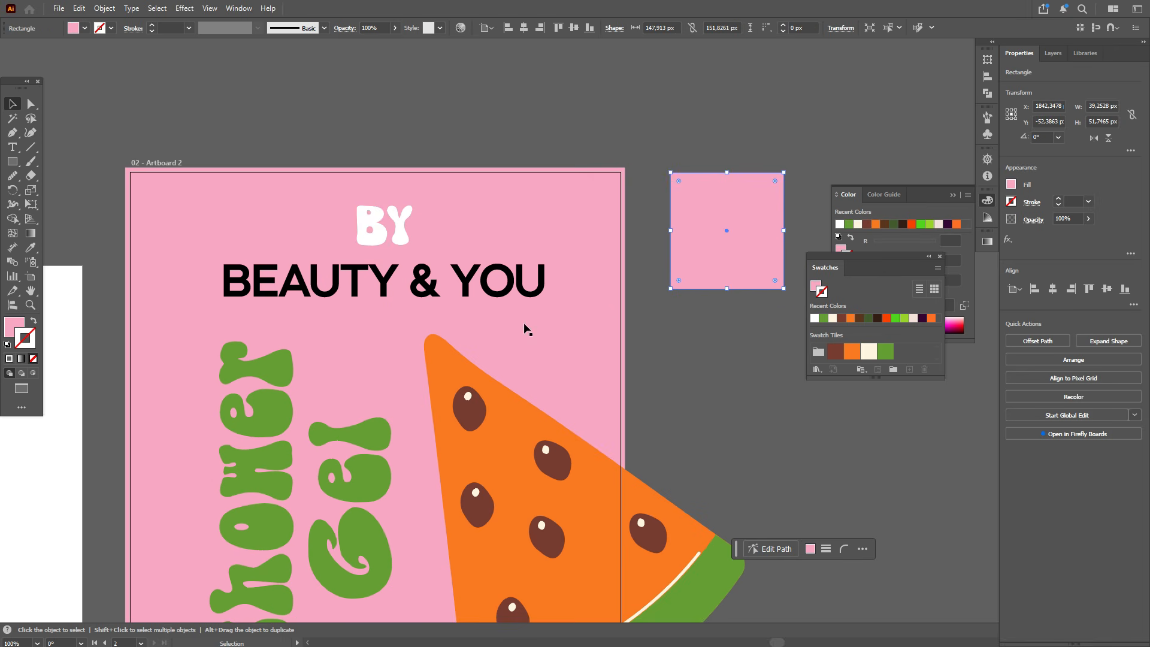
left_click_drag(751, 344, 895, 358)
Step: Give the letter Y a pink stroke of 5 pt
left_click(413, 231)
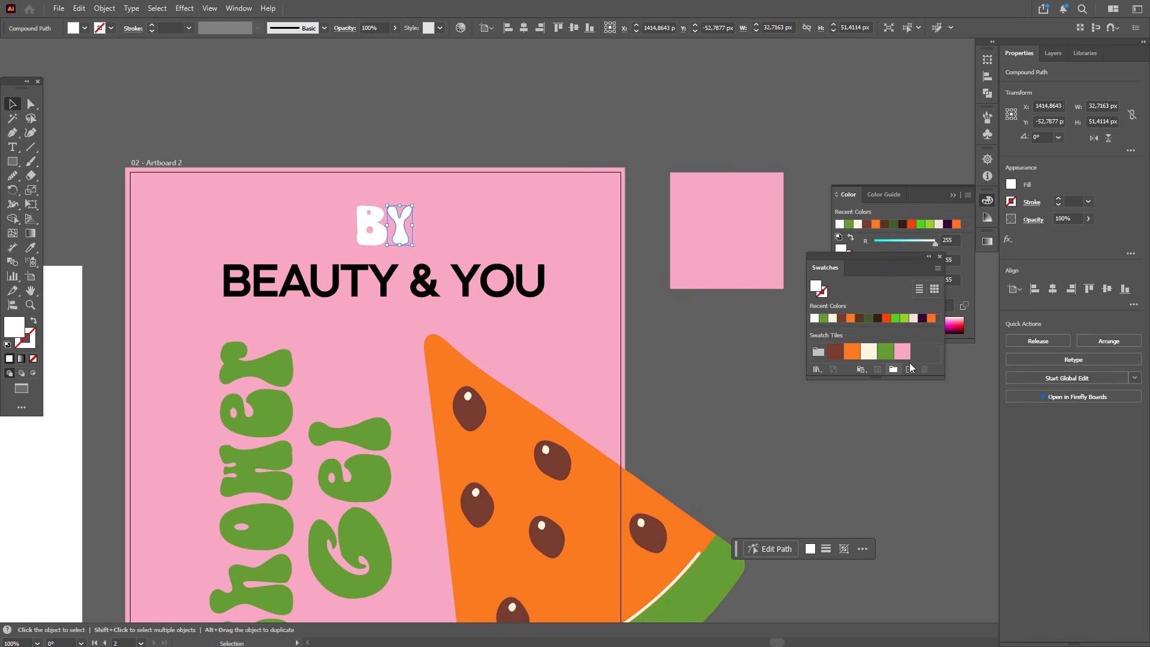
left_click(30, 345)
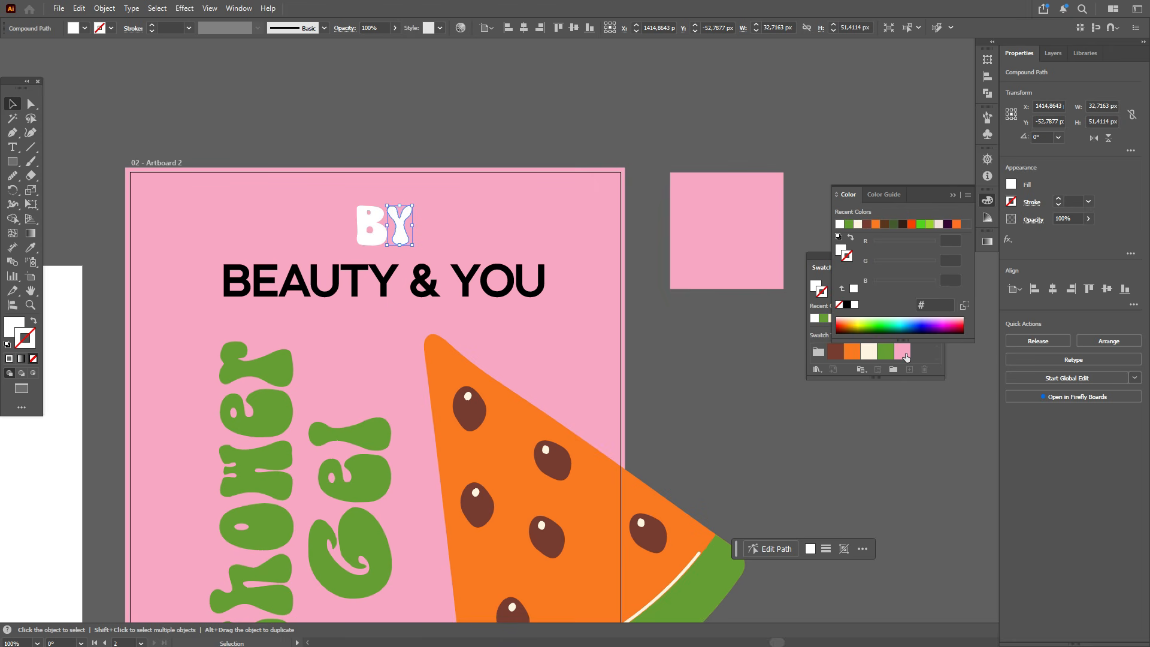
left_click(904, 354)
double_click(1068, 201)
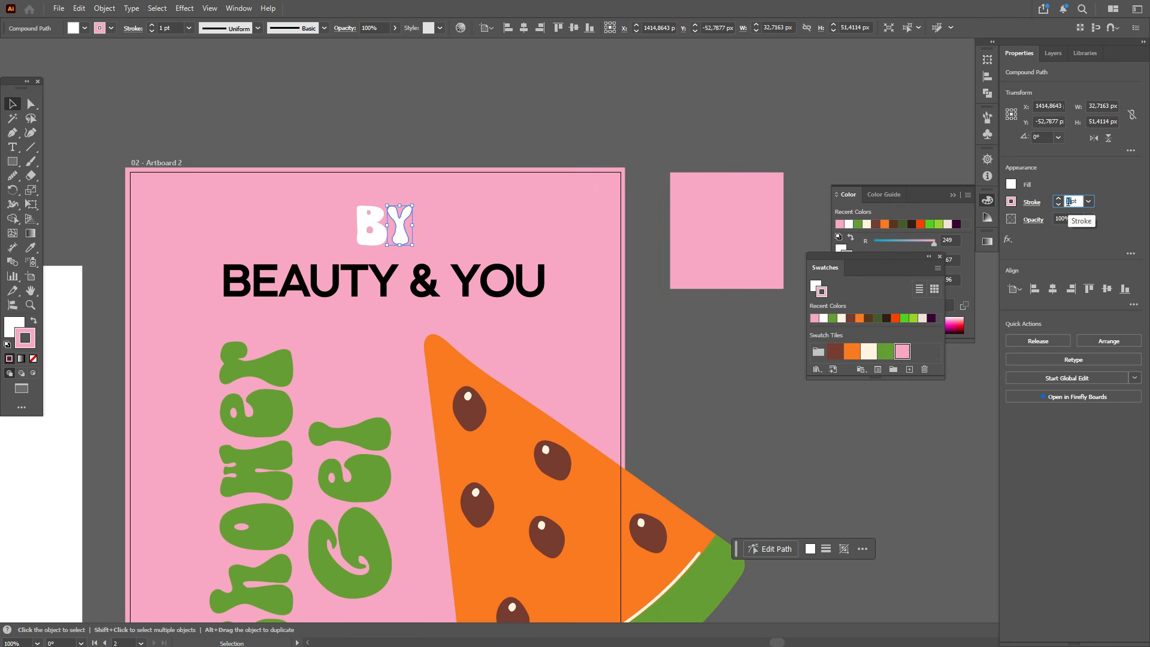
key("Return")
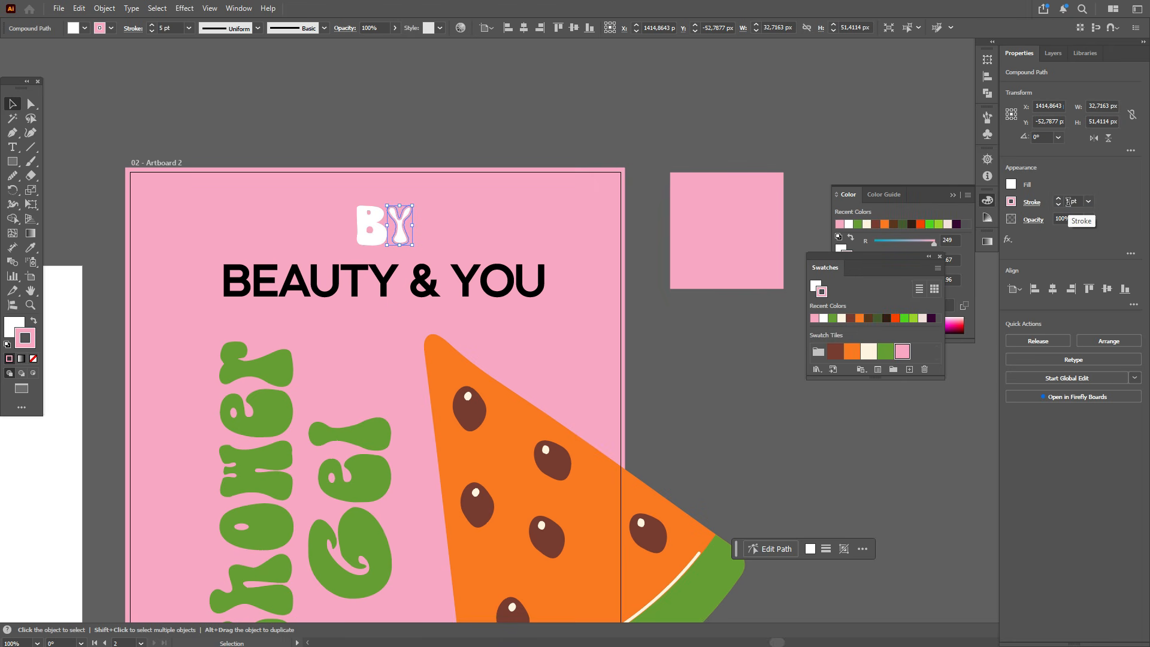
Step: Copy the Y's stroke style onto the letter B with the Eyedropper
left_click(377, 242)
left_click(31, 247)
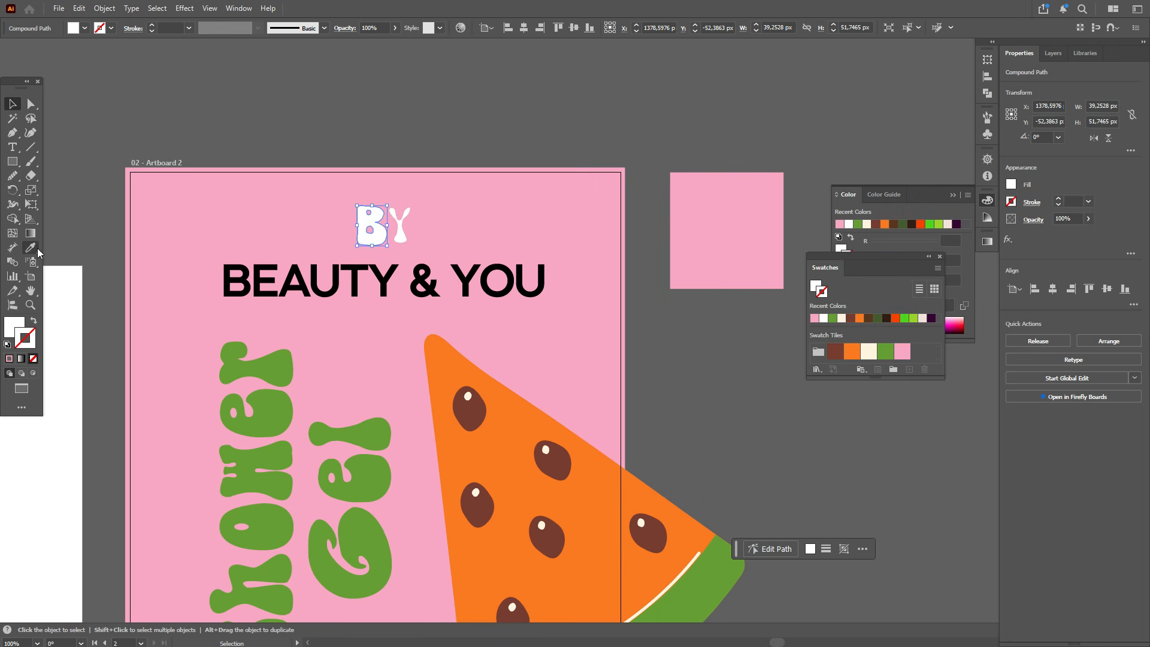
left_click(407, 239)
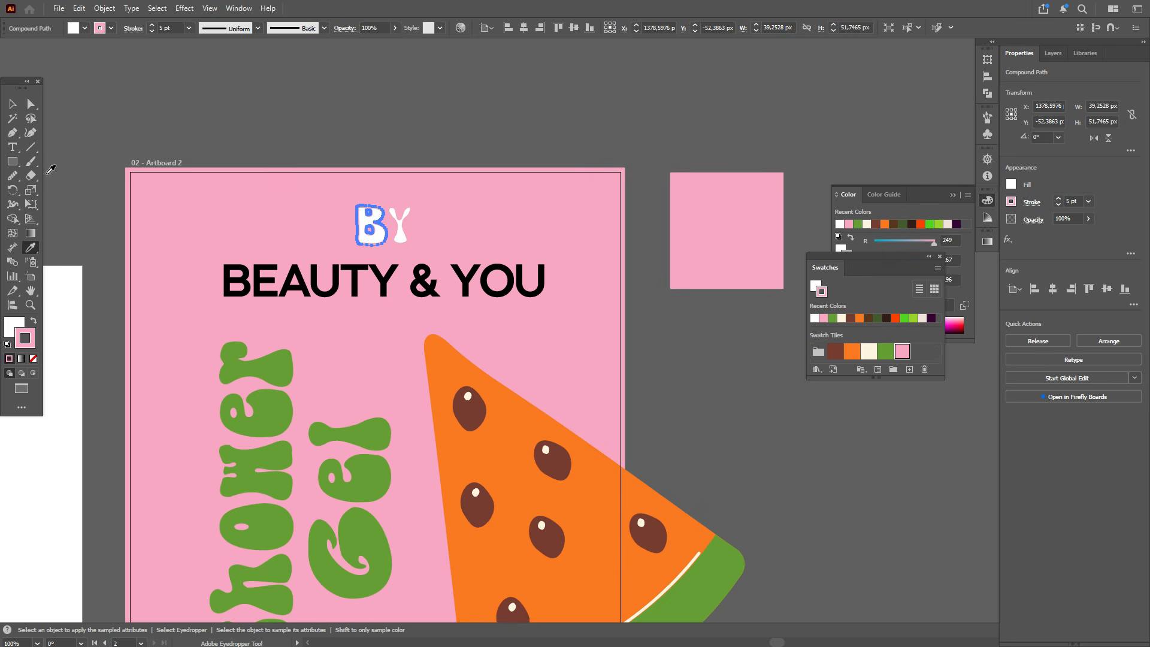
left_click(378, 242)
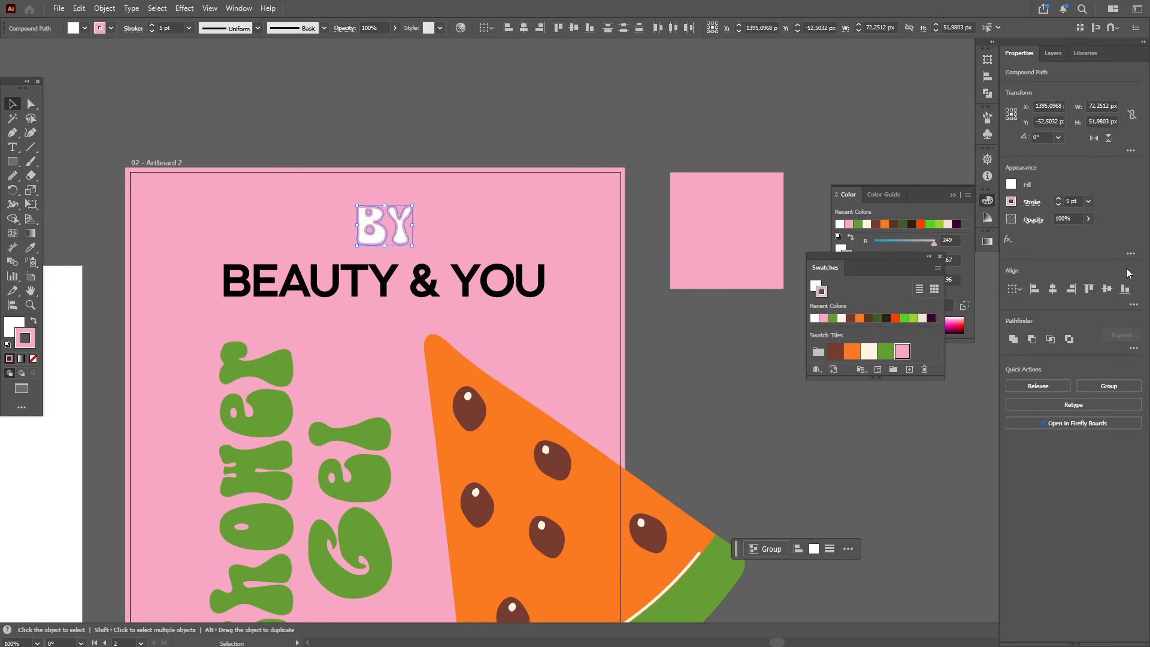
Step: Reduce the letter Y's stroke weight to 3 pt
left_click(1066, 203)
type("3")
key("Return")
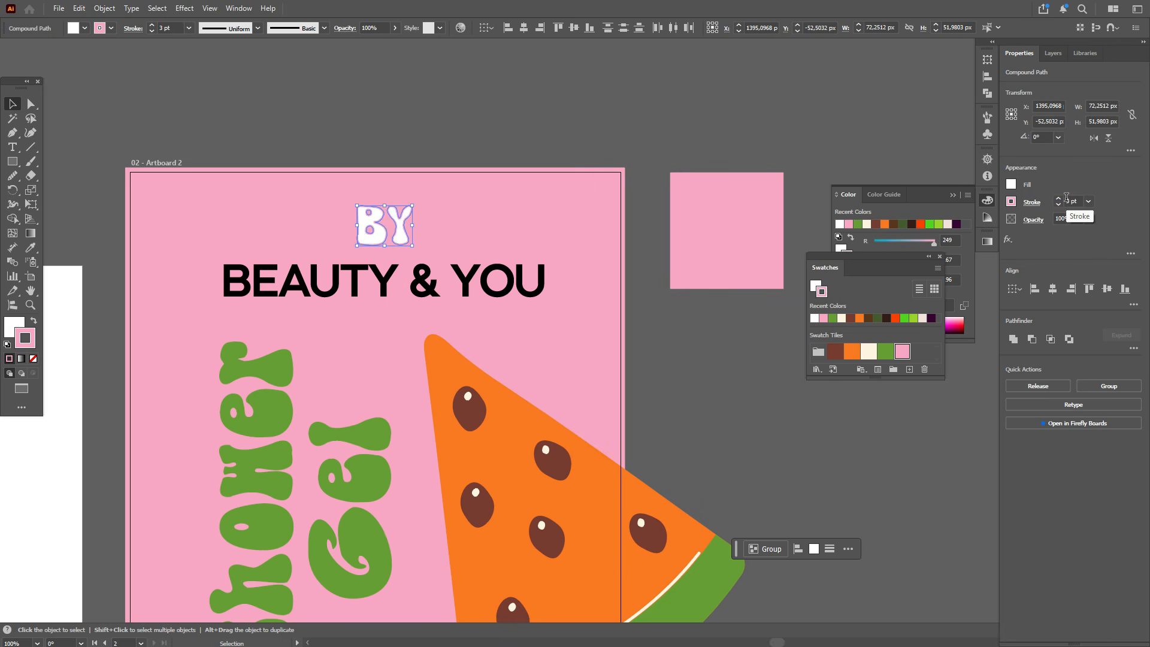
left_click(515, 147)
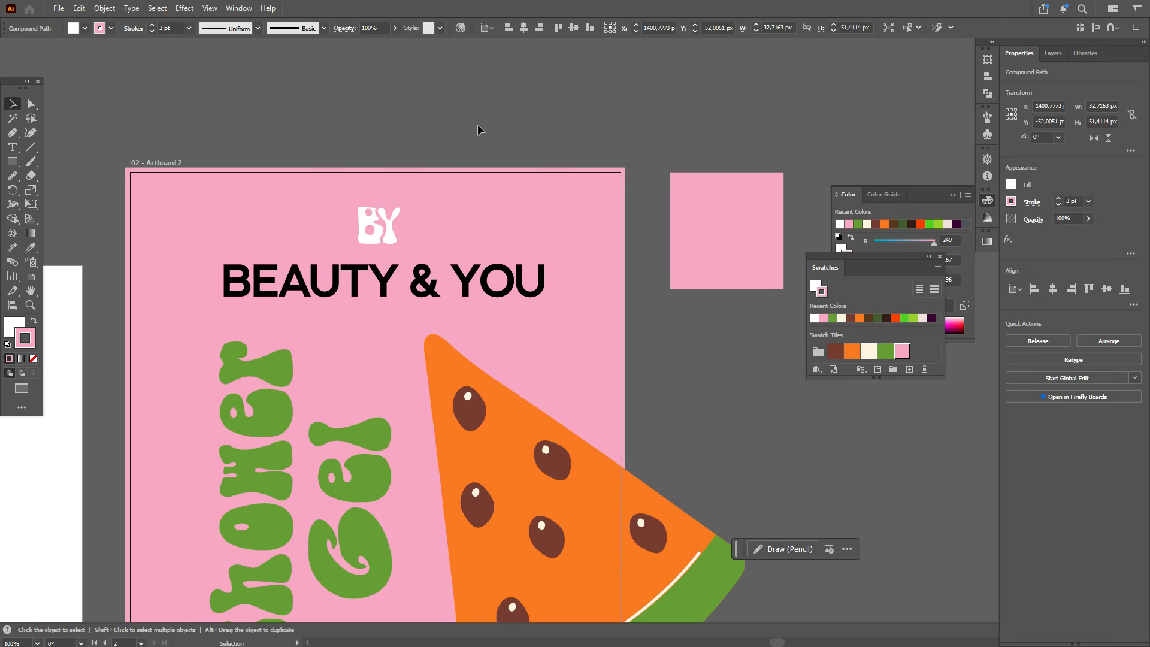
Step: Group the B and Y letters together into one BY logo
left_click(381, 241)
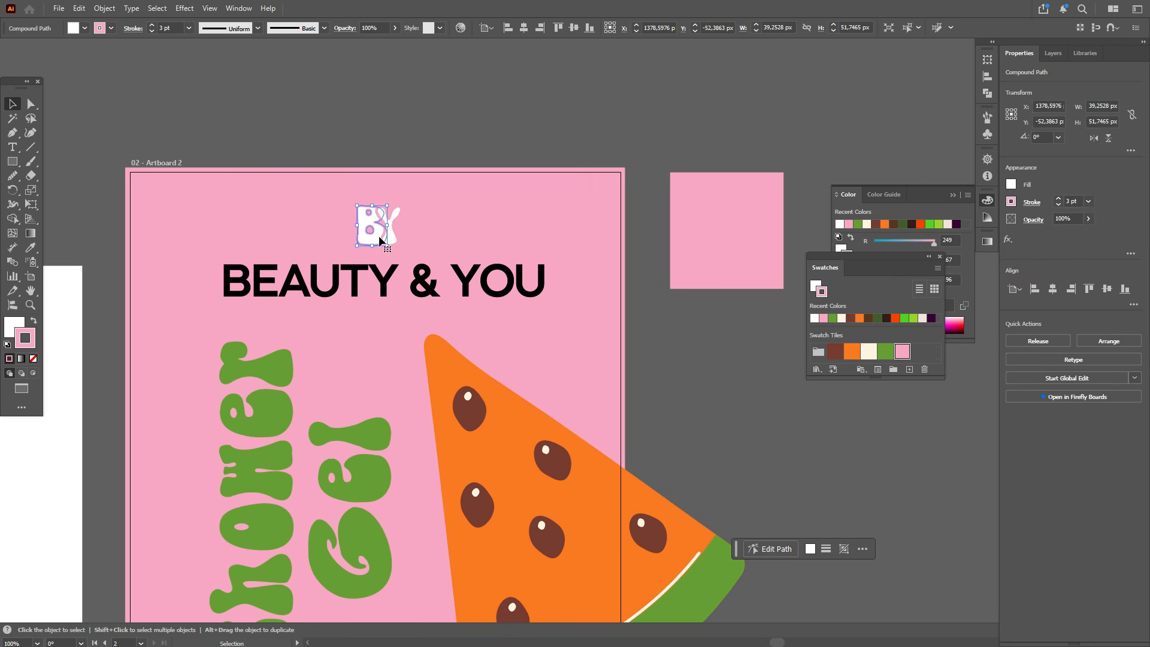
key("ctrl+g")
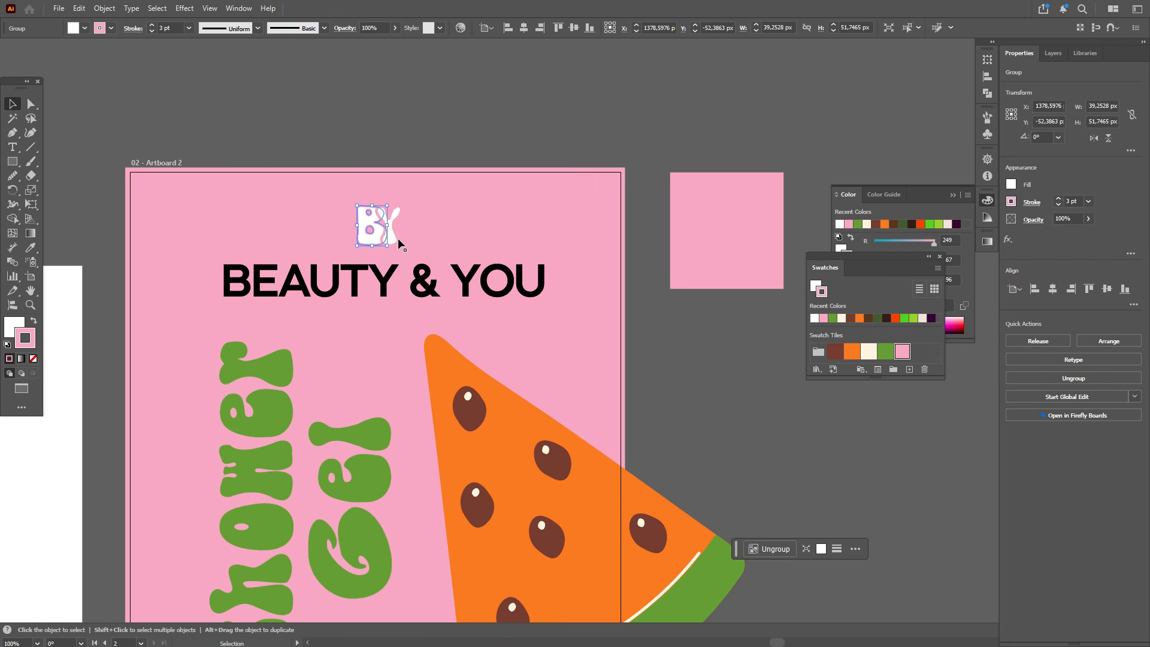
left_click(397, 212, "shift")
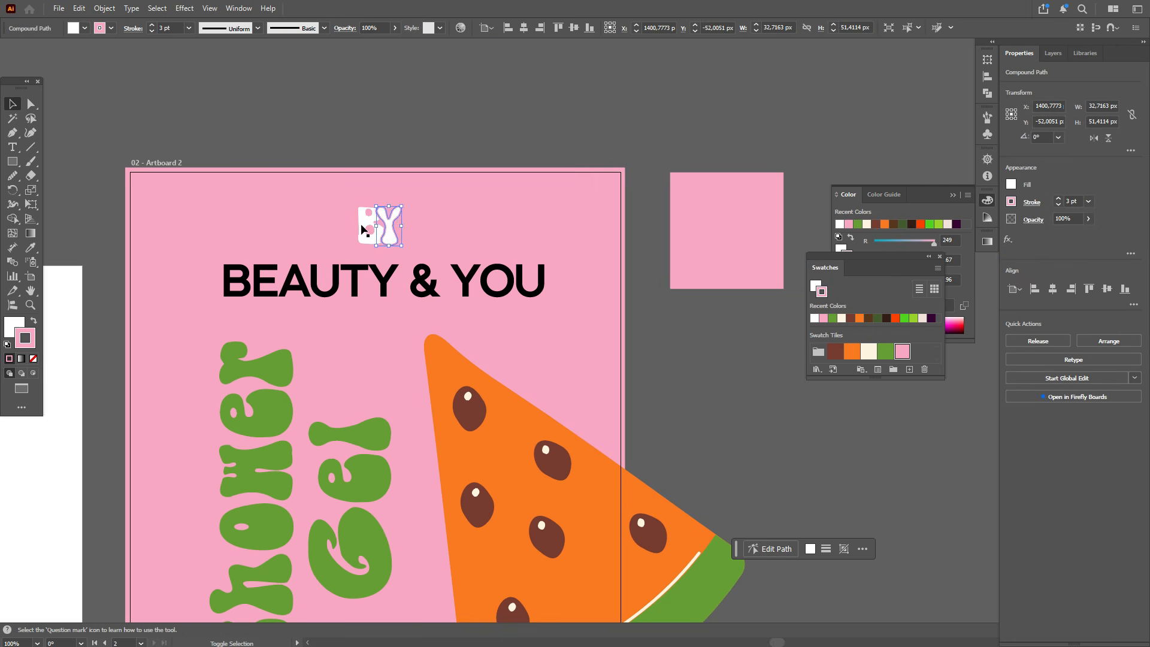
key("a")
key("ctrl+g")
left_click(476, 133)
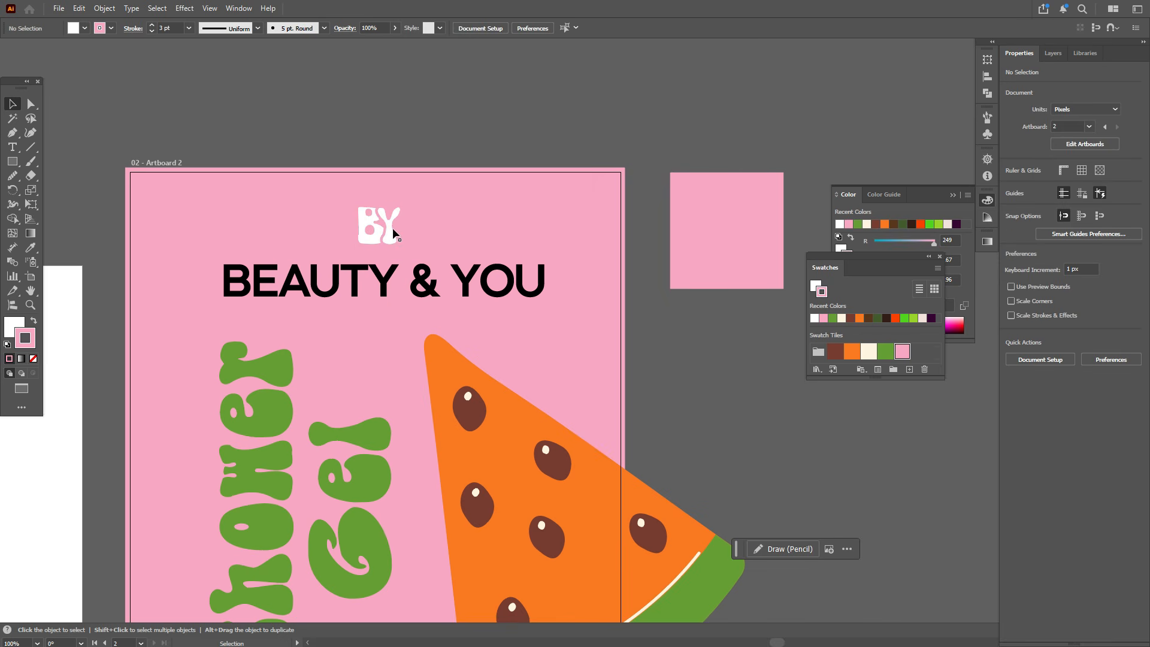
left_click_drag(388, 232, 410, 234)
left_click(406, 235)
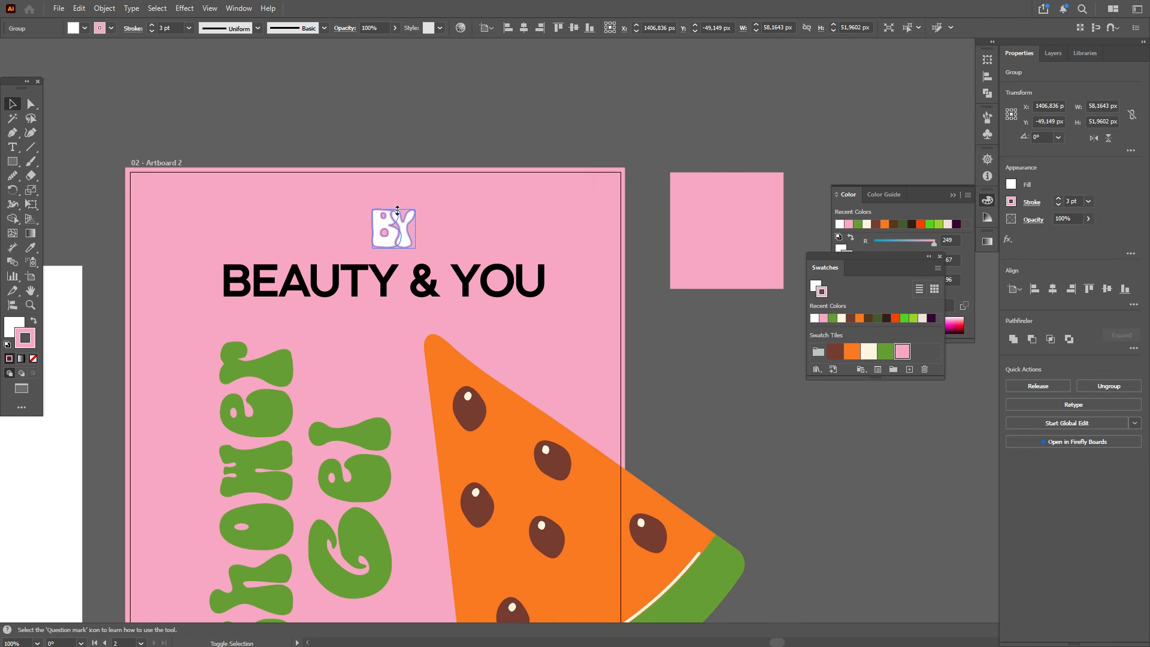
left_click(475, 140)
Step: Fill the BEAUTY & YOU text with white #ffffff and set its tracking to -50
left_click(390, 279)
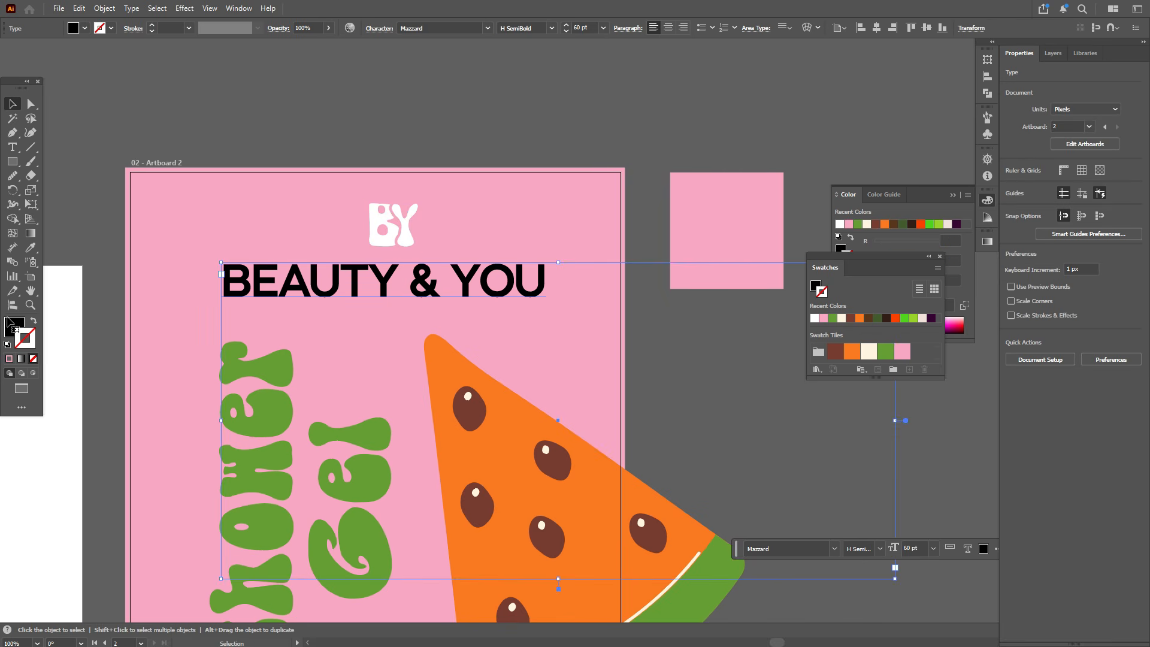
double_click(841, 249)
type("ffffff")
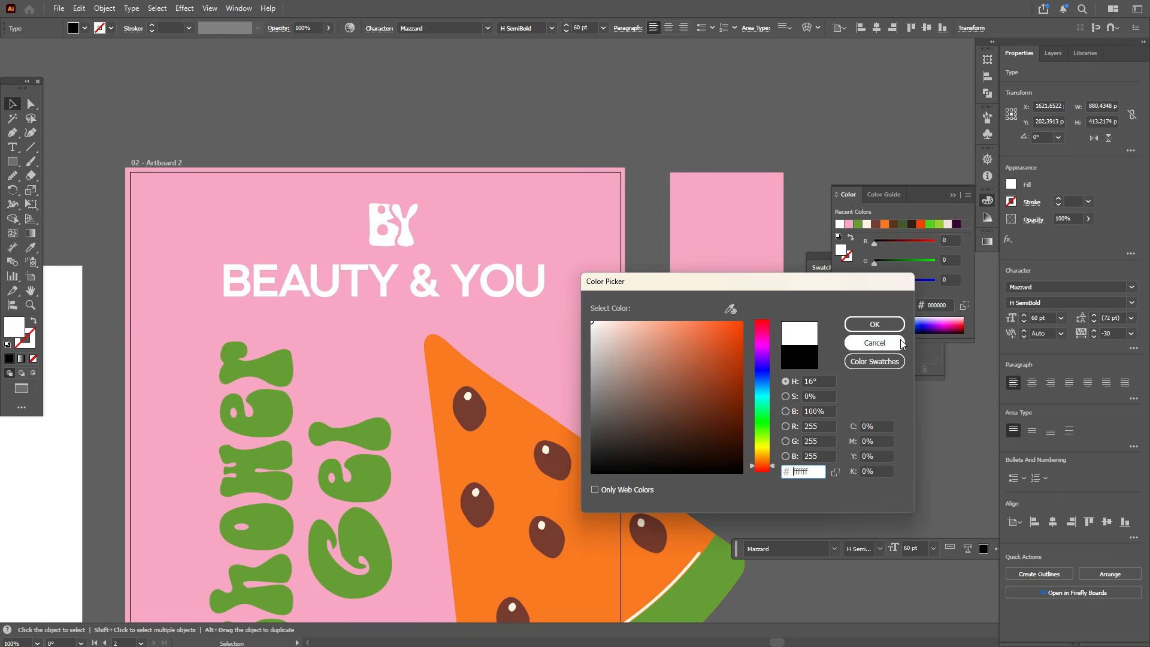
left_click(875, 324)
left_click(1108, 333)
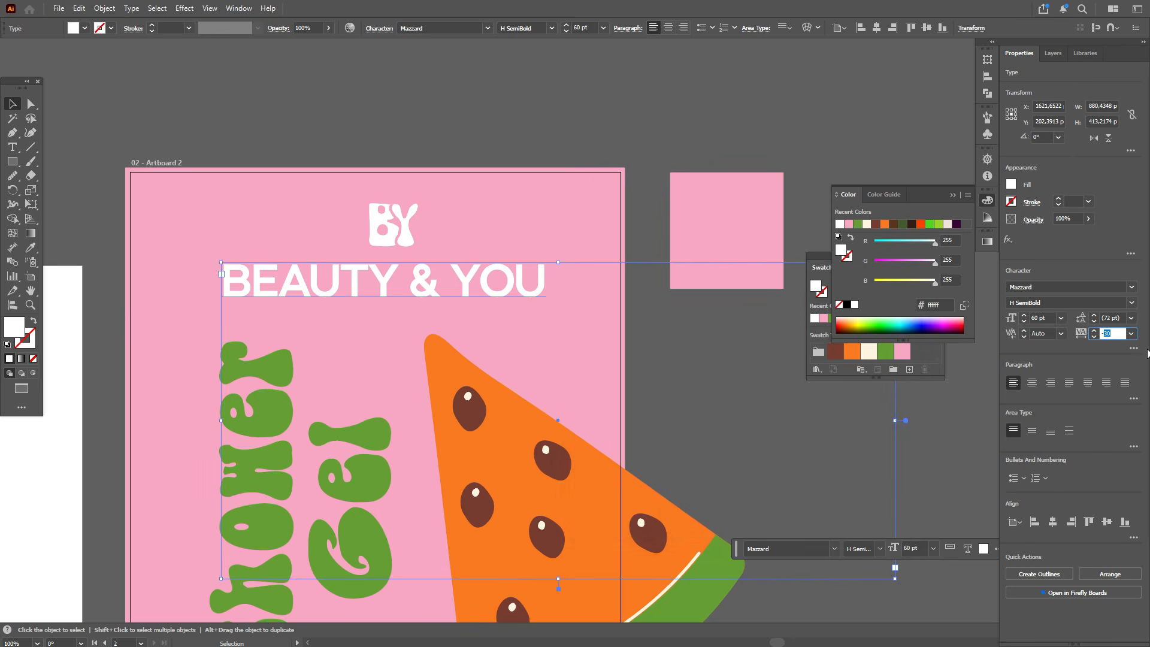
key("Return")
Step: Convert the BEAUTY & YOU text to outlines
right_click(519, 281)
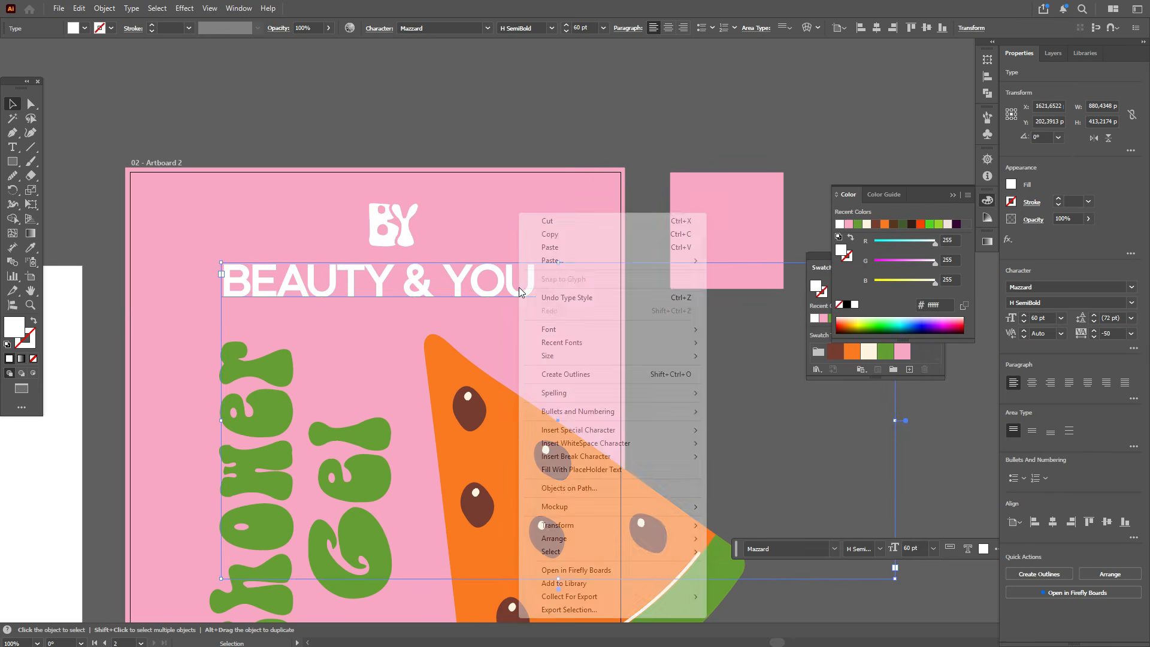
left_click(584, 372)
key("ctrl+shift+a")
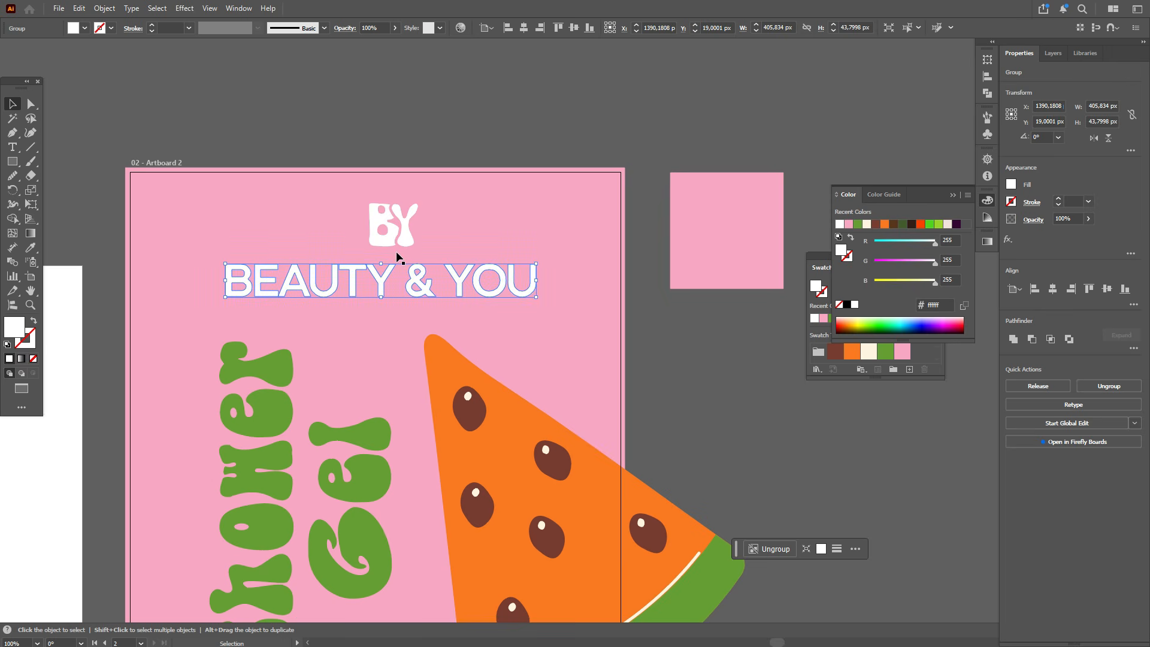
Step: Center-align the BY logo horizontally with BEAUTY & YOU and group them
left_click(407, 244)
left_click(422, 292, "shift")
left_click(1055, 290)
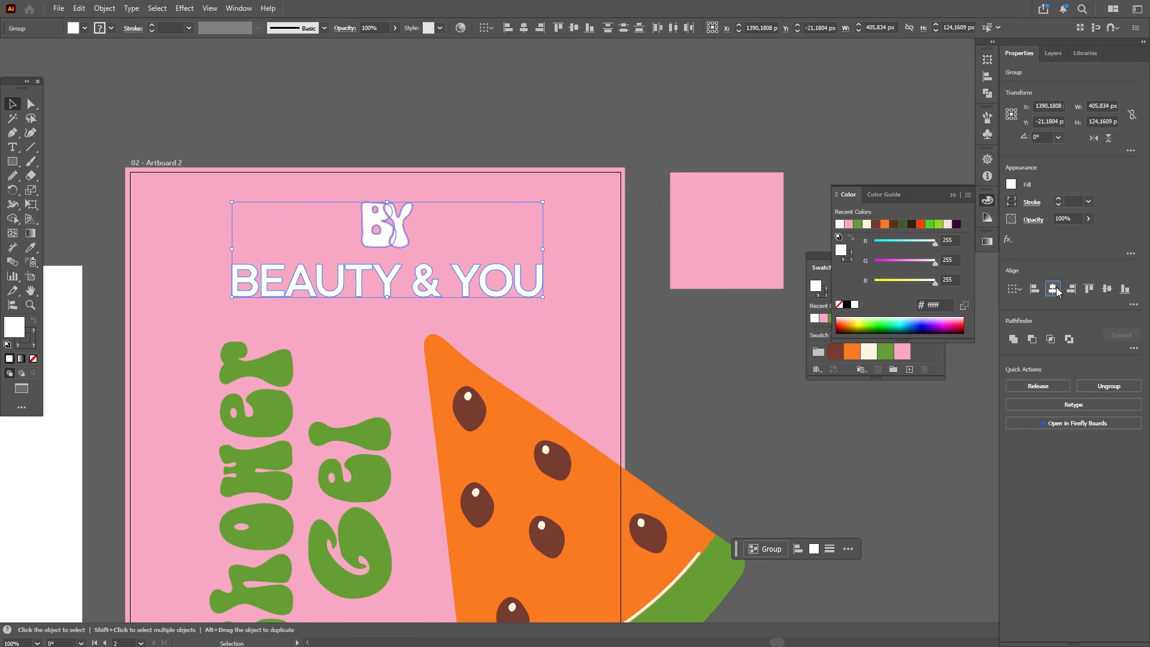
key("ctrl+g")
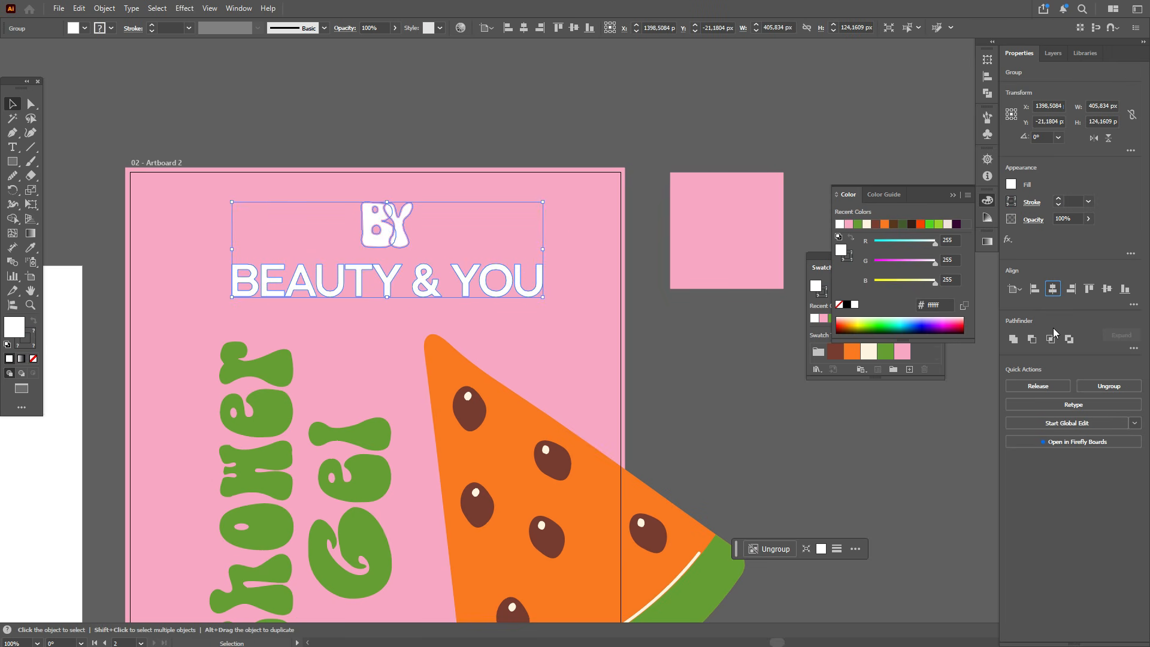
left_click(1055, 293)
left_click(549, 158)
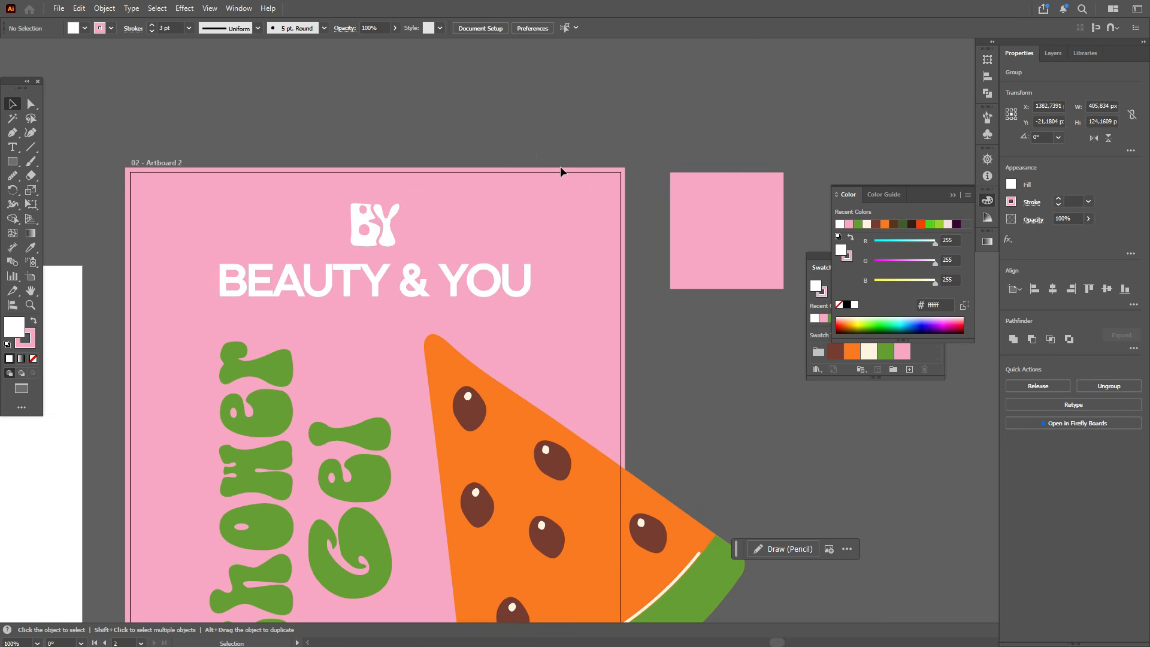
Step: Move the Shower Gel lettering slightly down on the label
scroll(574, 183, "down", 2)
scroll(616, 281, "down", 1)
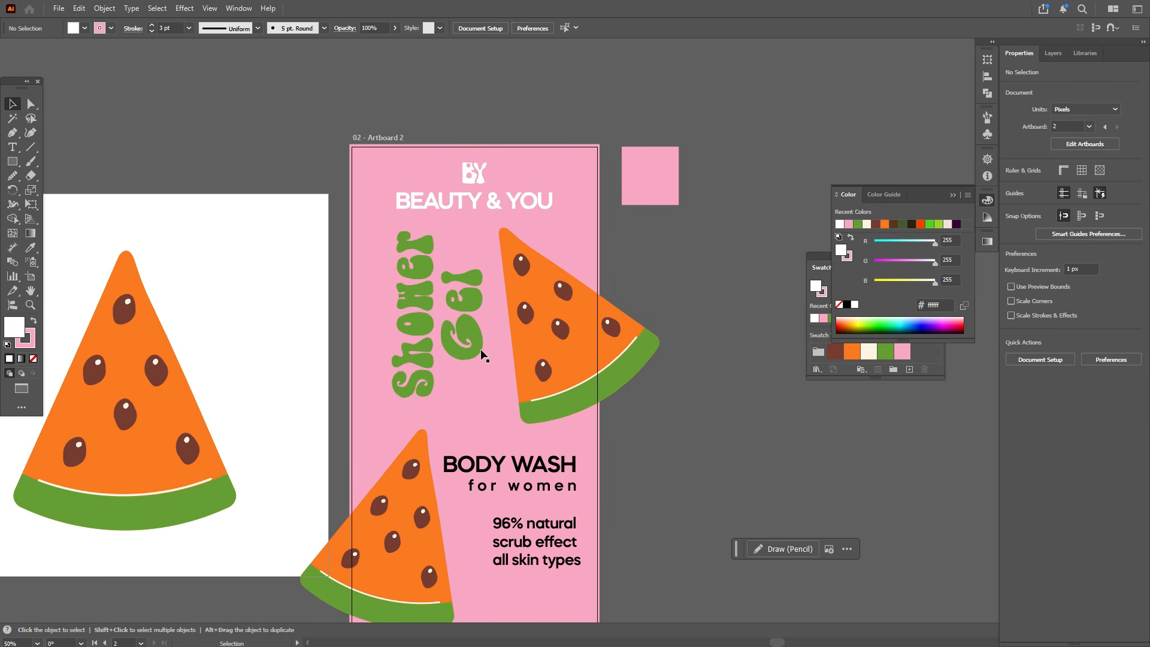
left_click_drag(475, 350, 473, 365)
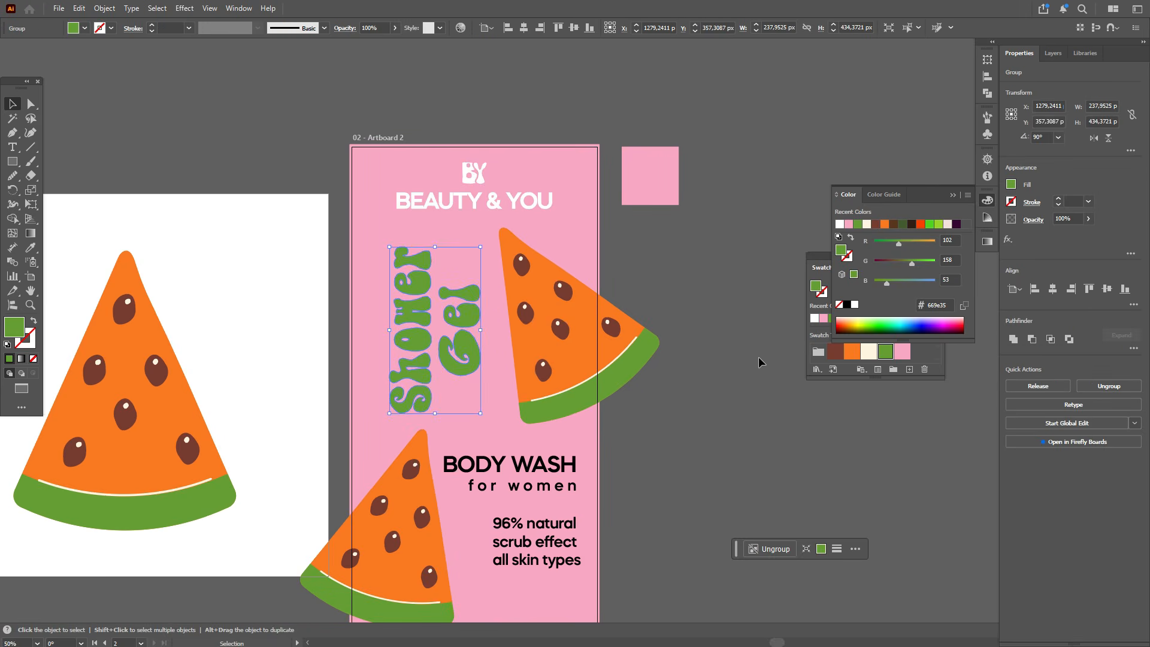
left_click(688, 336)
Step: Convert the BODY WASH and for women text to outlines
scroll(688, 336, "down", 3)
left_click(510, 344)
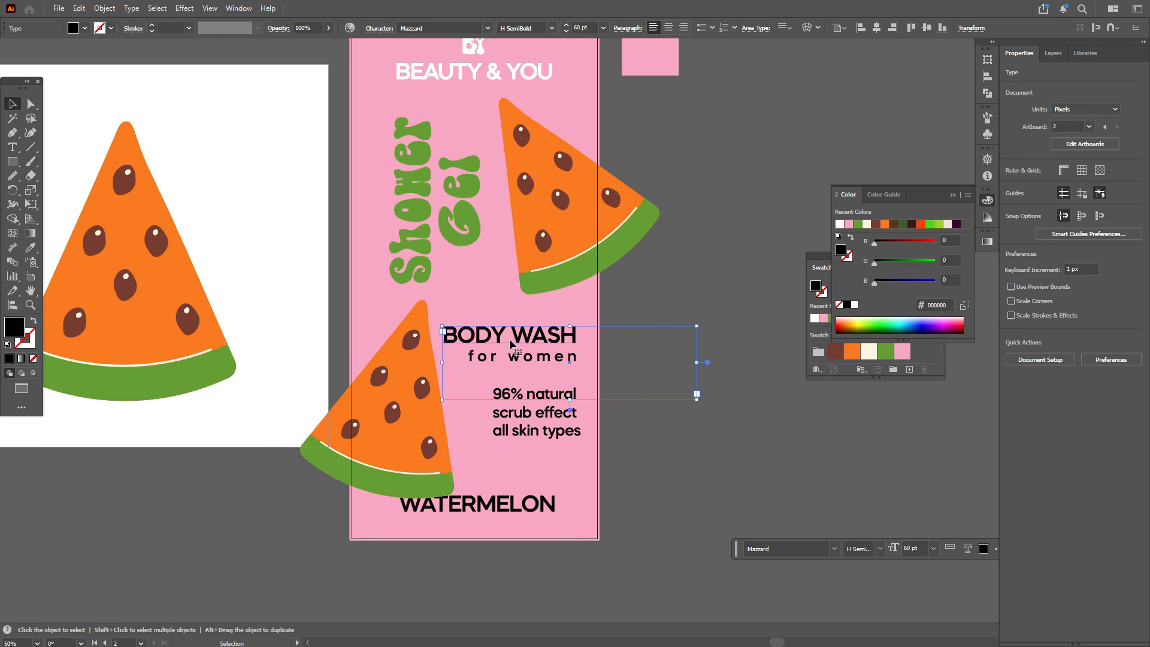
right_click(511, 343)
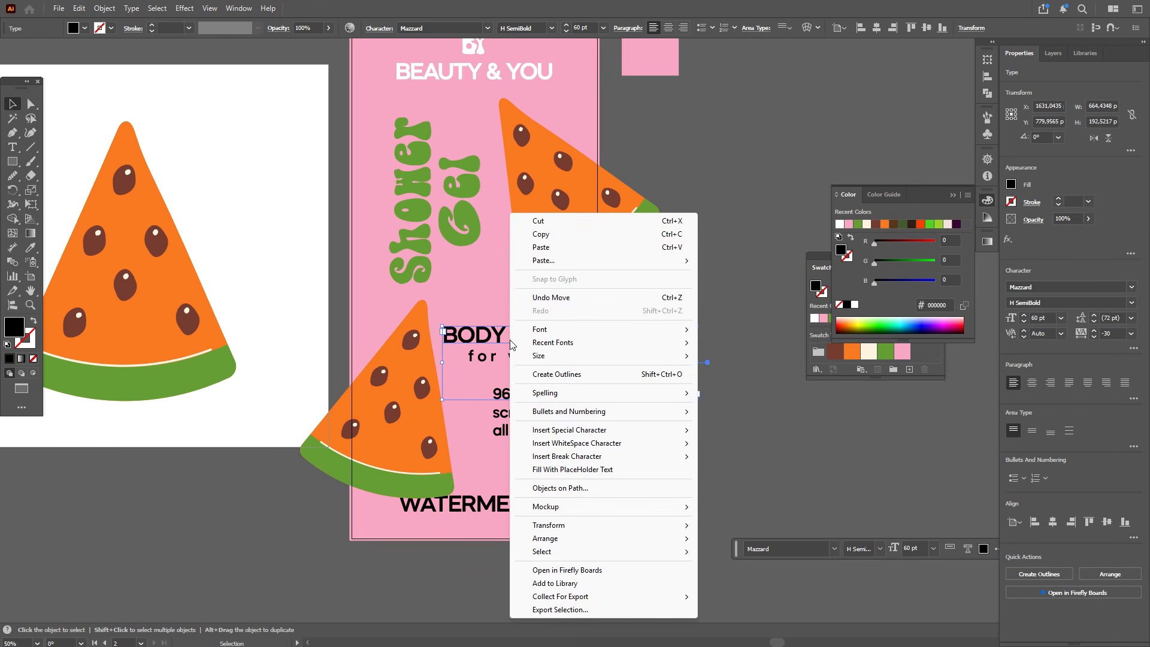
left_click(628, 373)
right_click(544, 364)
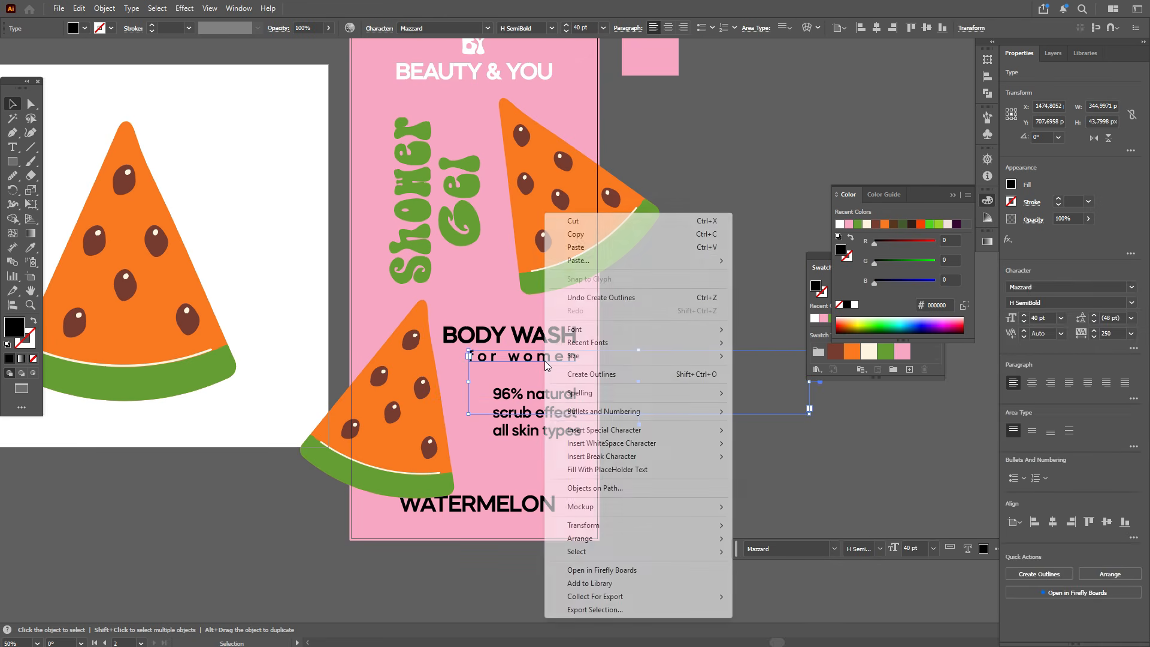
left_click(566, 374)
Step: Convert the 96% natural text block and the WATERMELON text to outlines
left_click(563, 409)
right_click(563, 409)
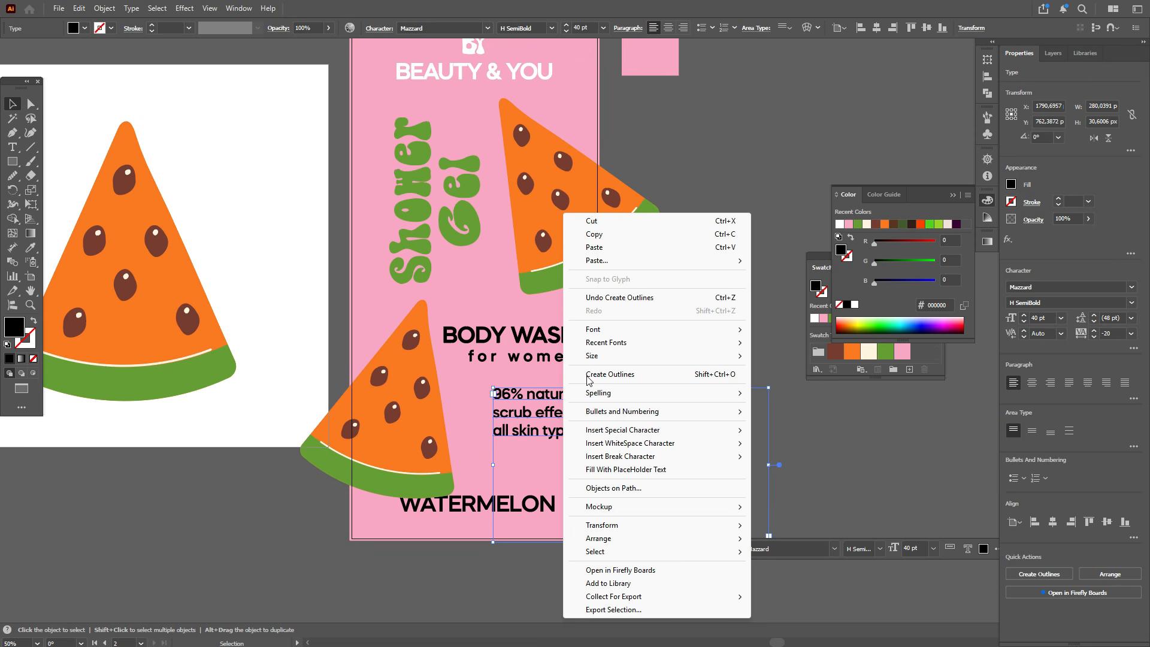
left_click(584, 374)
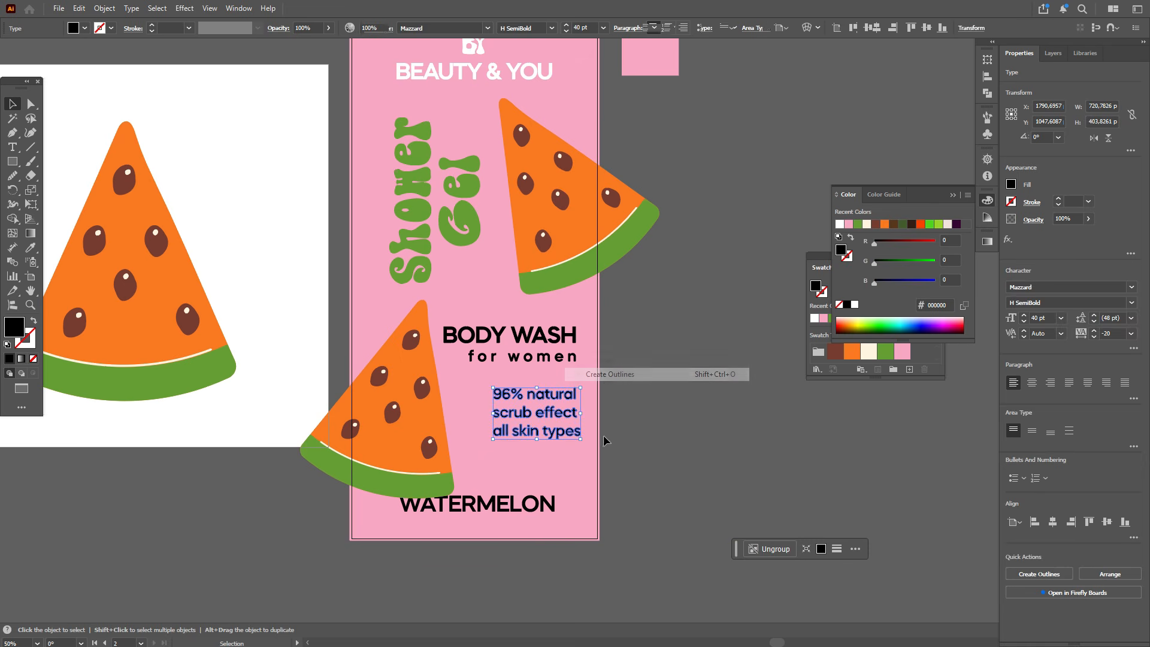
left_click(555, 506)
right_click(555, 506)
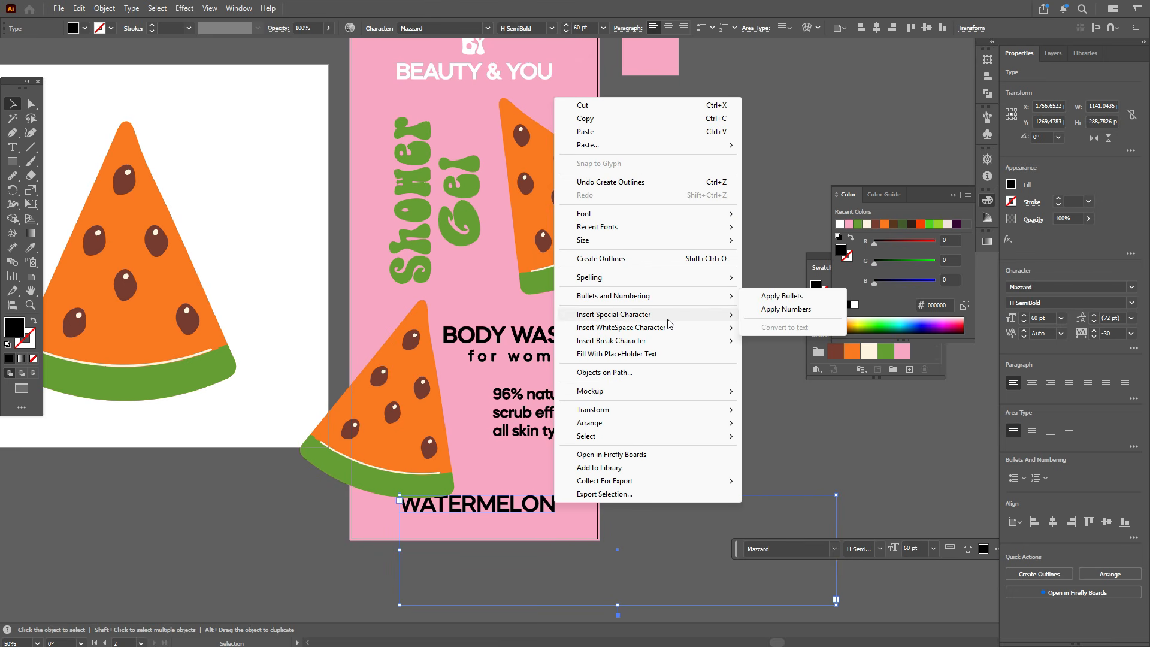
left_click(628, 260)
left_click(657, 319)
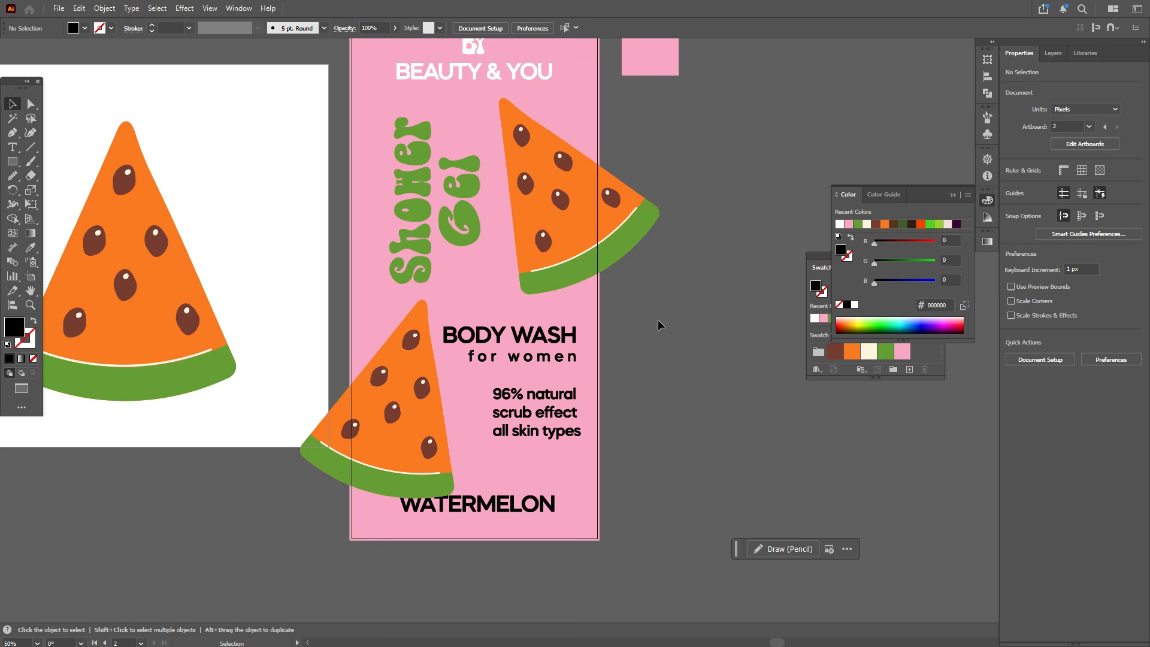
Step: Sample white with the Eyedropper and draw a rectangle about 388 x 77 px over the BODY WASH text
left_click(527, 509)
left_click(552, 340)
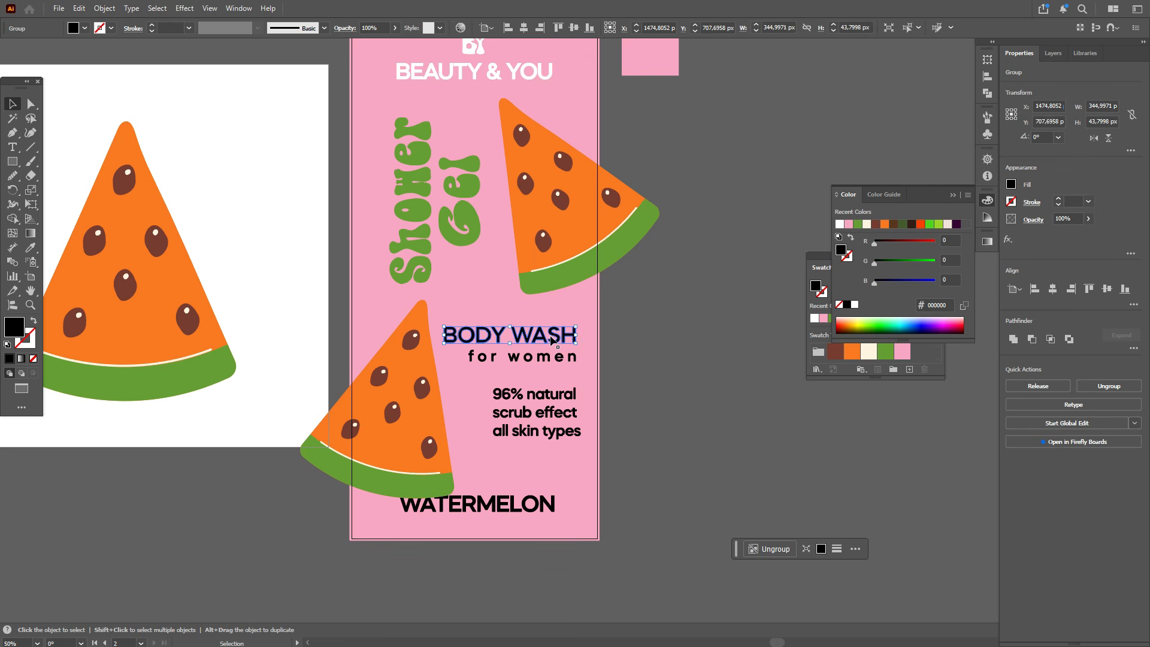
left_click(672, 340)
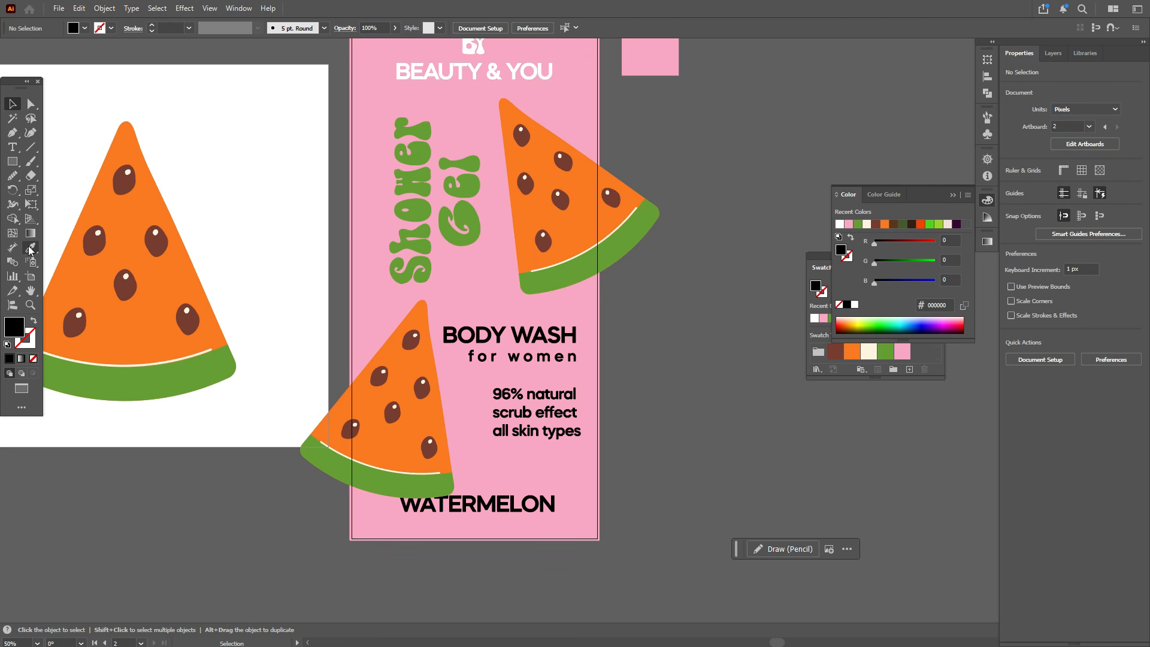
left_click(30, 248)
left_click(456, 70)
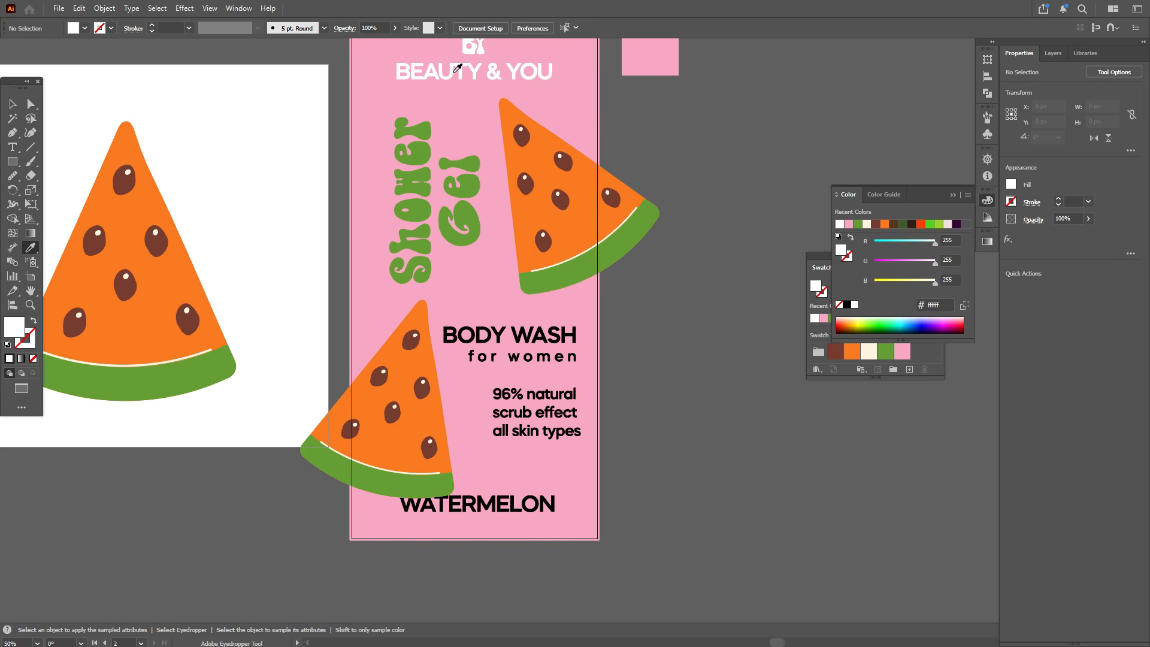
scroll(484, 207, "up", 2)
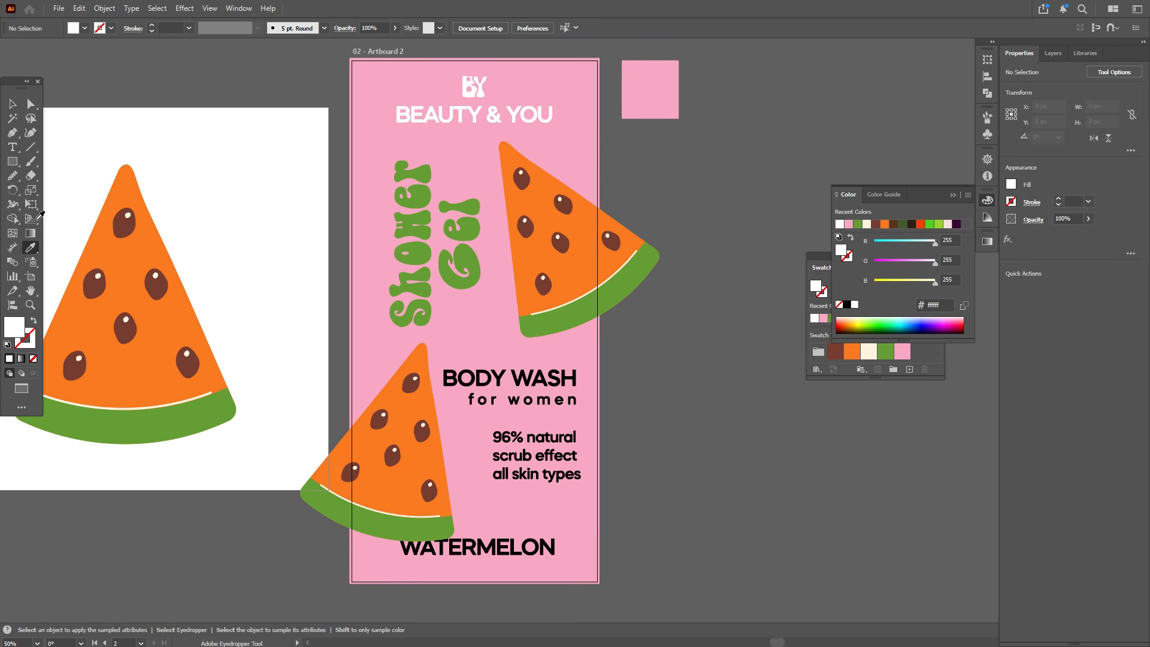
left_click(12, 161)
left_click_drag(435, 364, 586, 390)
left_click(12, 104)
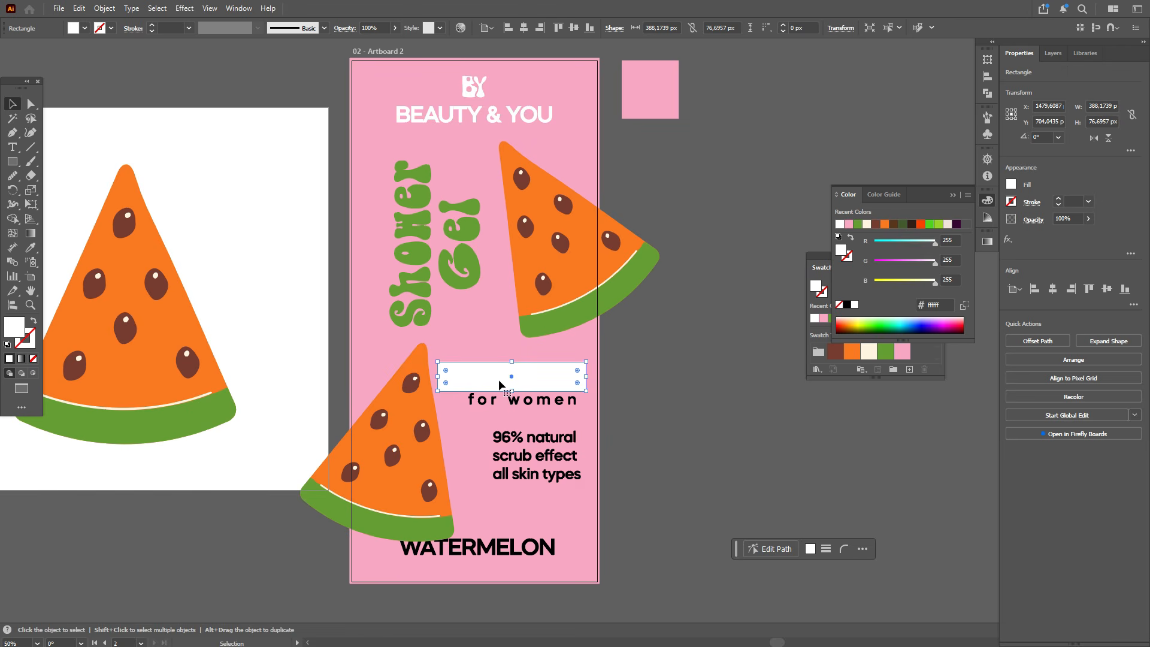
Step: Bring the BODY WASH text to front and place the rectangle behind it as a backing box
left_click_drag(501, 385, 507, 432)
left_click(527, 380)
right_click(527, 380)
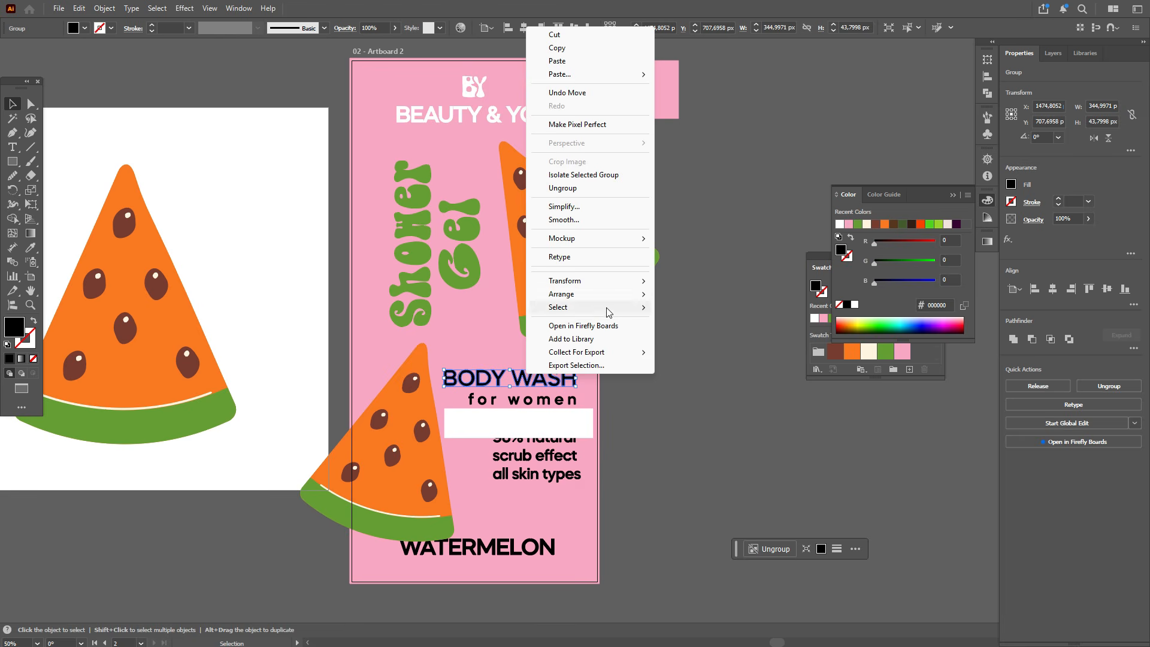
left_click(695, 293)
left_click_drag(575, 424, 571, 377)
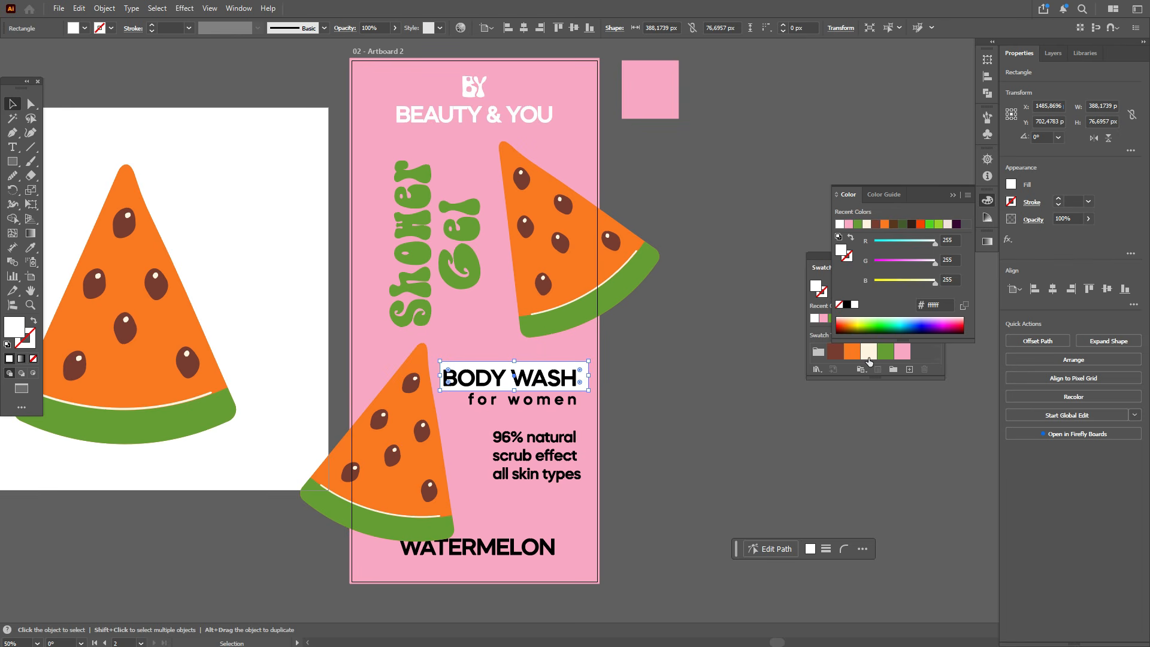
Step: Fill the backing rectangle and the BY BEAUTY & YOU group with the cream swatch
left_click(869, 360)
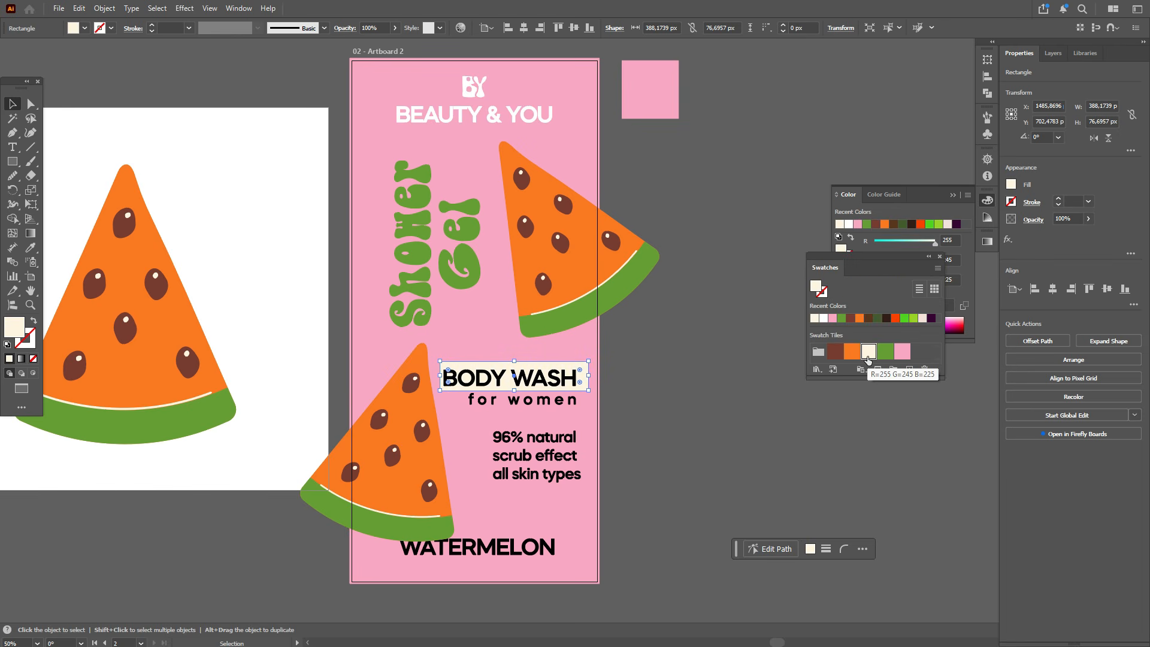
left_click(498, 122)
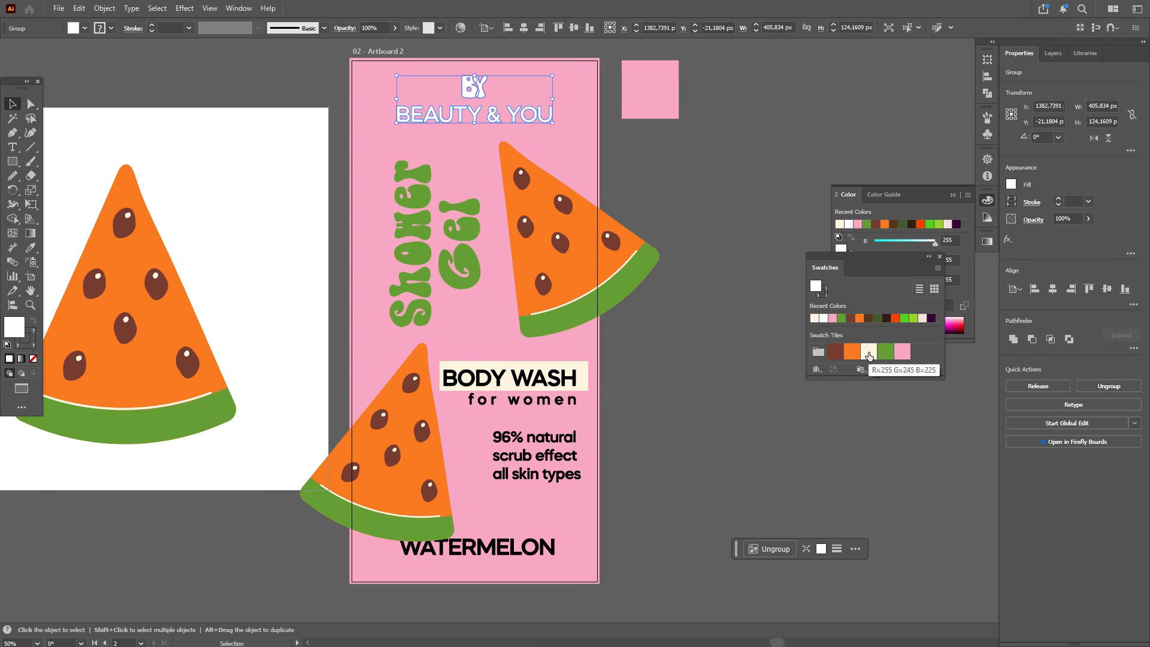
left_click(868, 355)
left_click(461, 148)
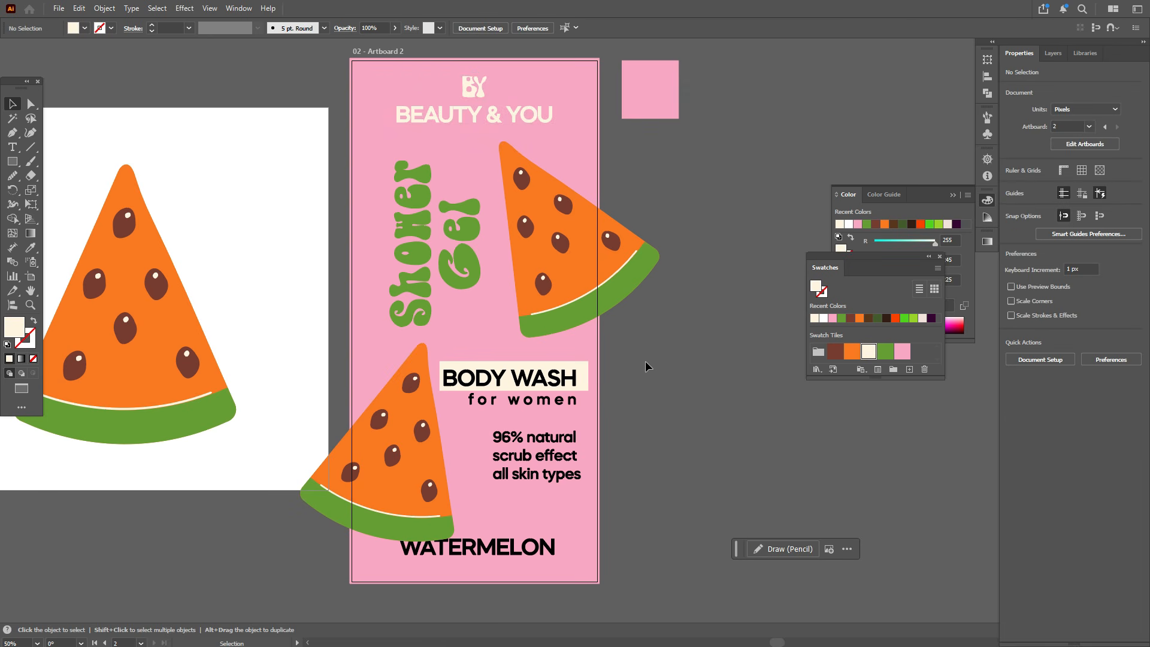
scroll(641, 372, "down", 1)
scroll(641, 371, "up", 1)
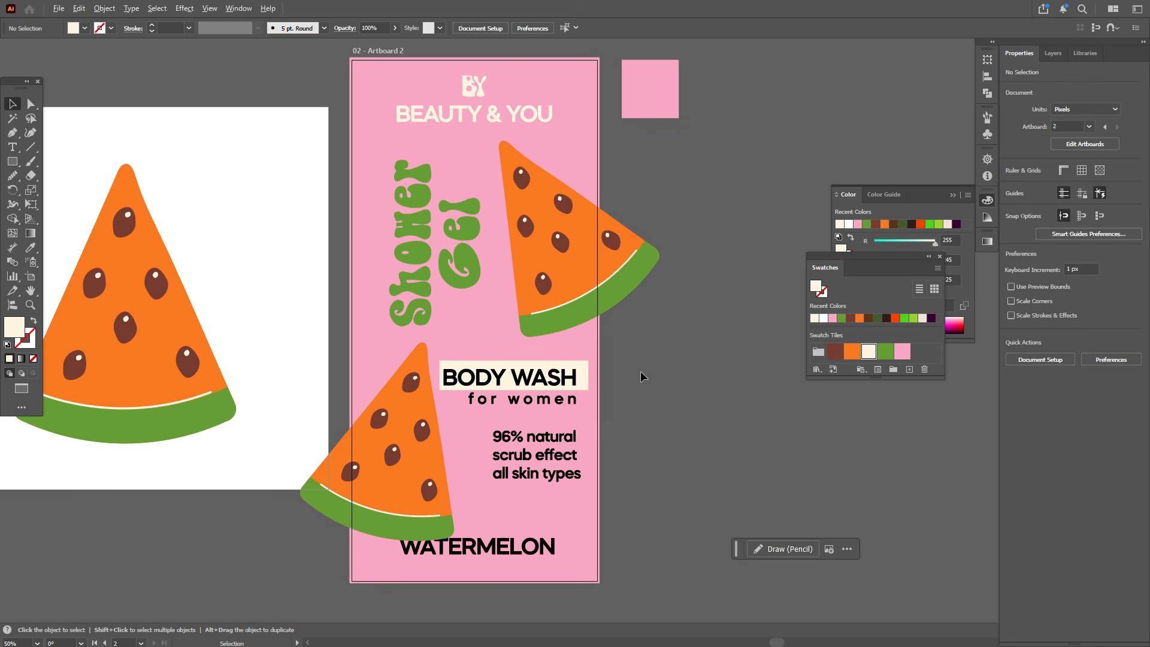
Step: Recolour the BODY WASH text with the watermelon rind's green using the Eyedropper
left_click(563, 381)
key("i")
left_click(555, 326)
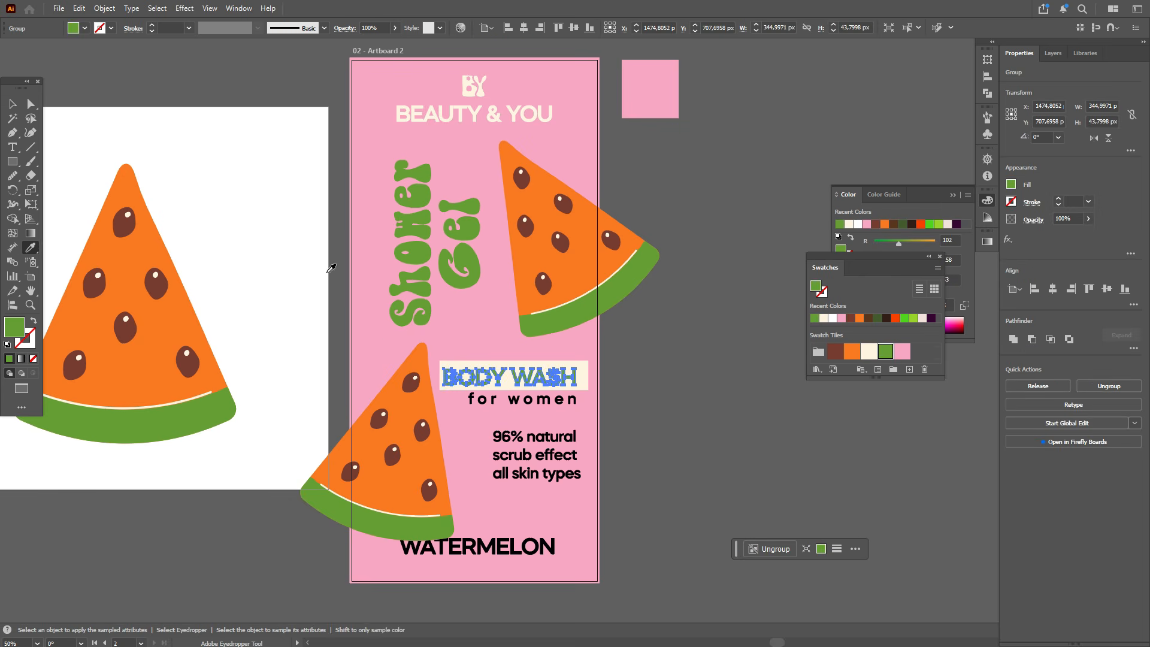
Step: Round the corners of the cream backing rectangle behind BODY WASH into a pill shape
left_click(32, 104)
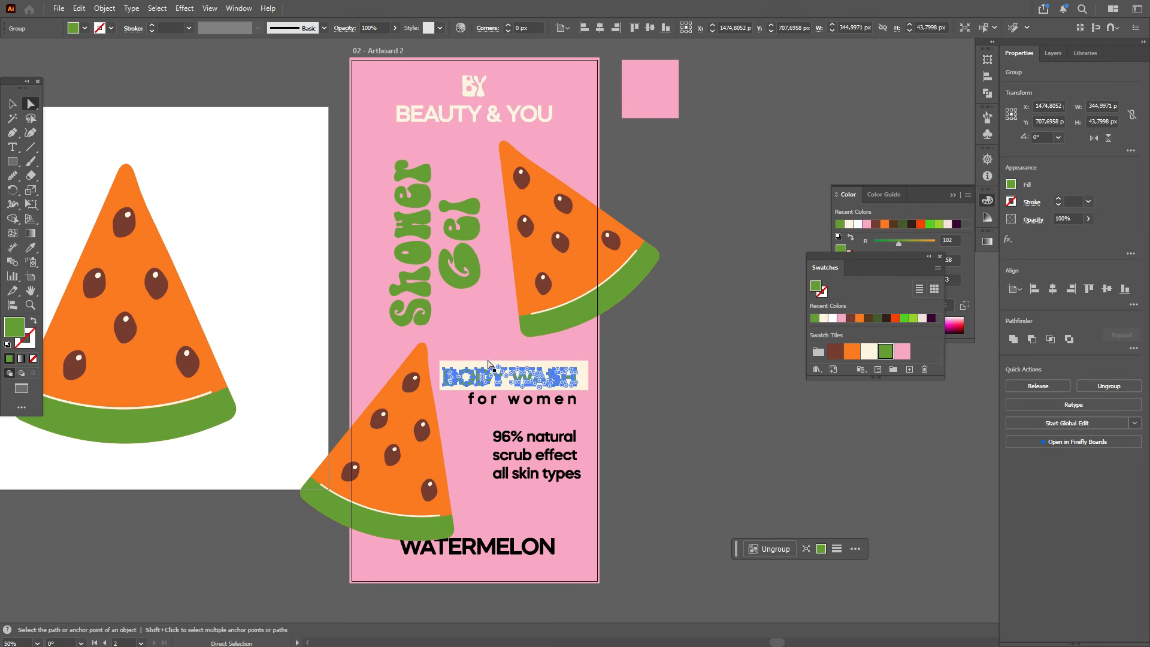
left_click(457, 373)
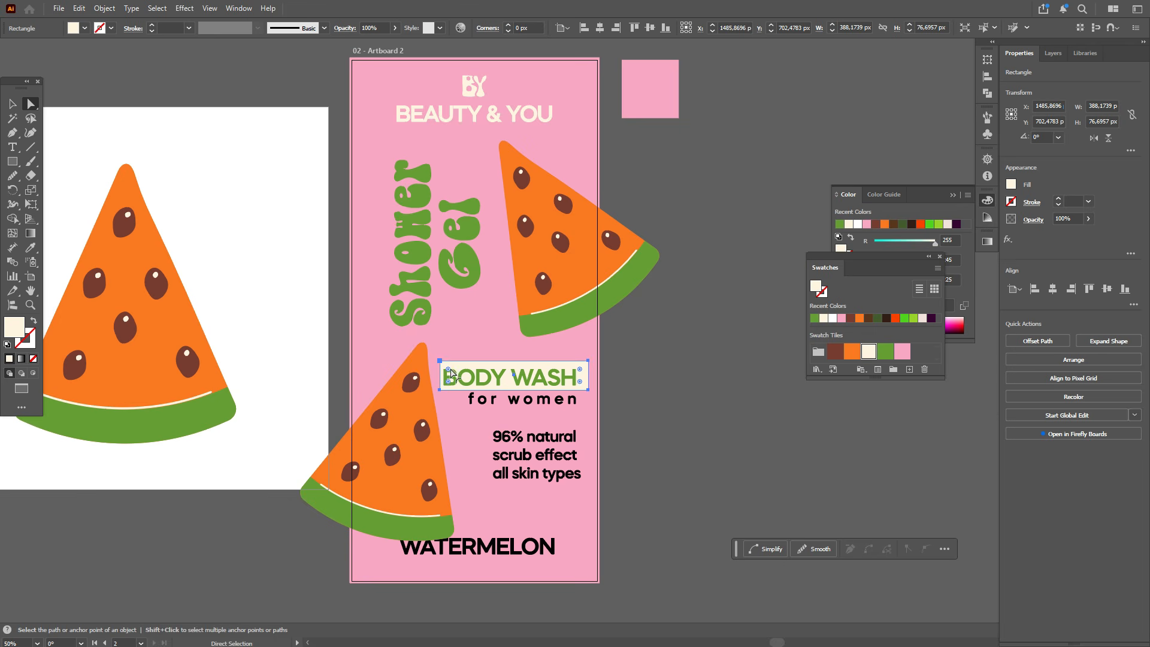
left_click(12, 104)
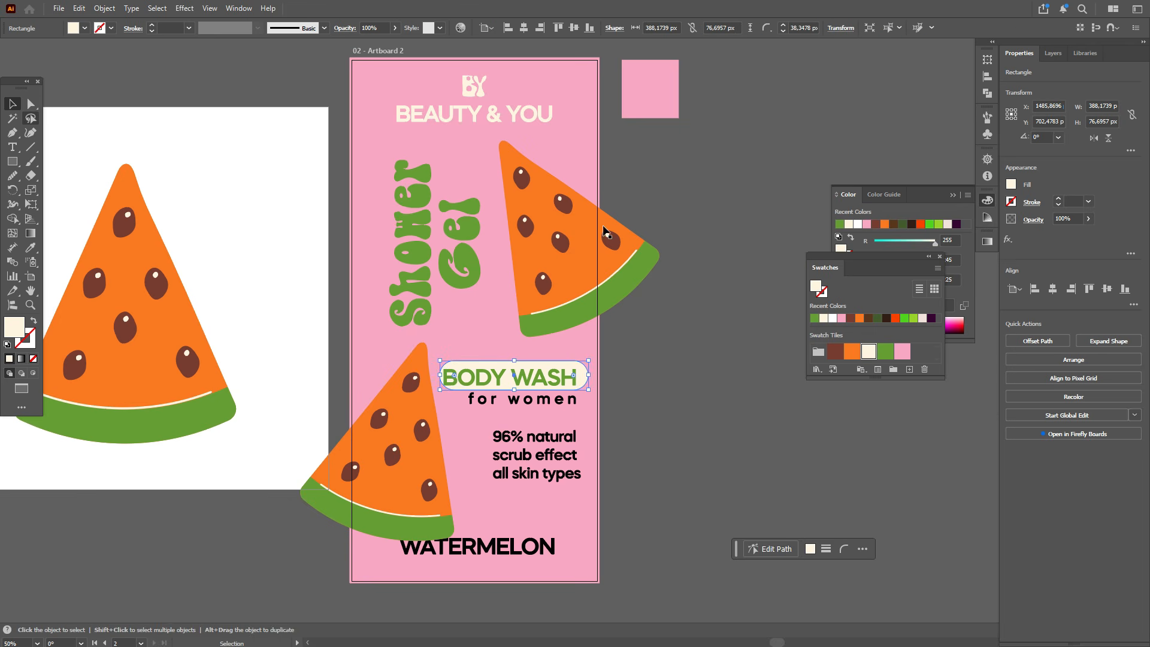
Step: Move the upper-right watermelon slice slightly upward on the artboard
left_click(534, 210)
left_click_drag(534, 210, 526, 196)
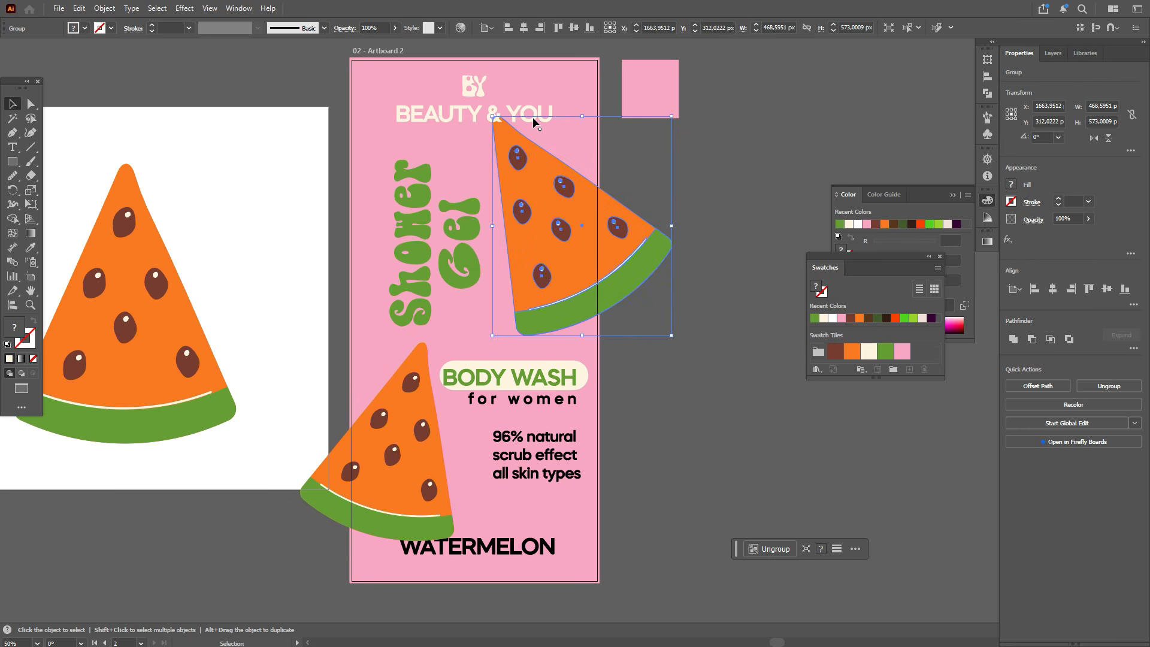
Step: Ungroup the BY / BEAUTY & YOU group and scale the BEAUTY & YOU text narrower
left_click(533, 117)
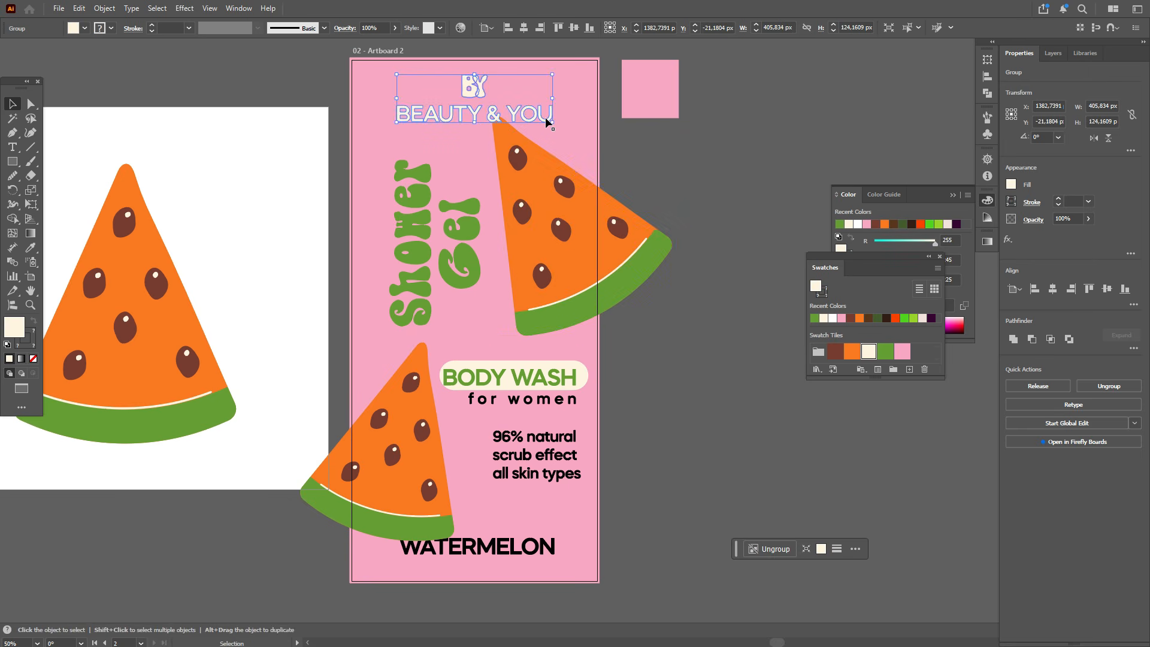
right_click(547, 116)
left_click(581, 279)
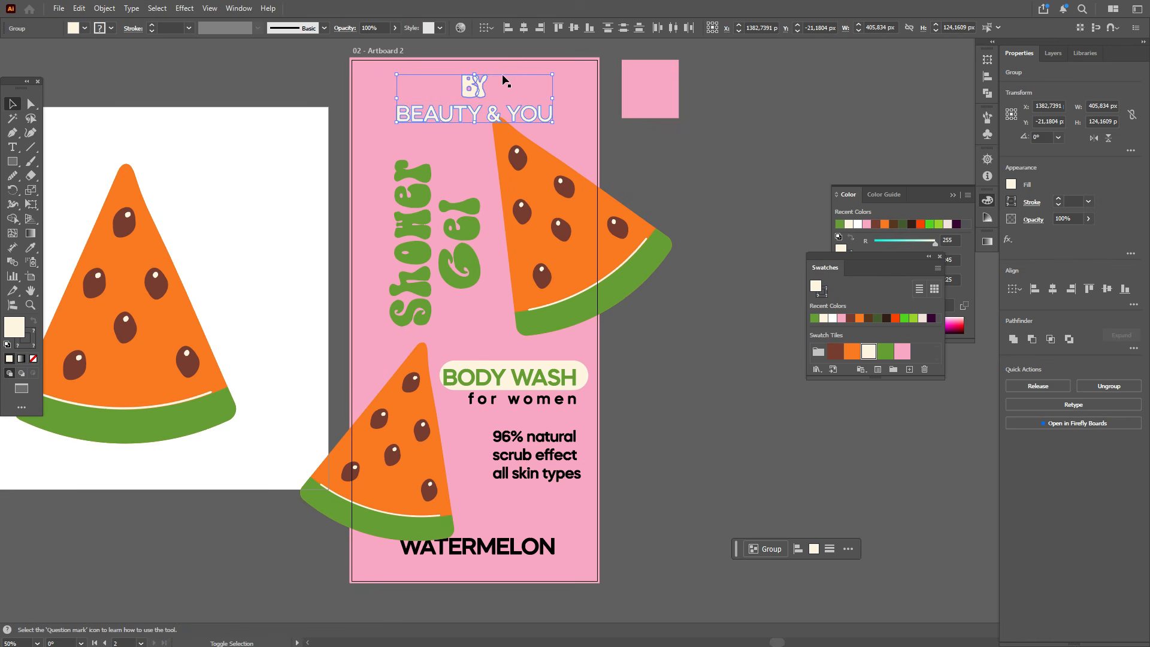
left_click(531, 121)
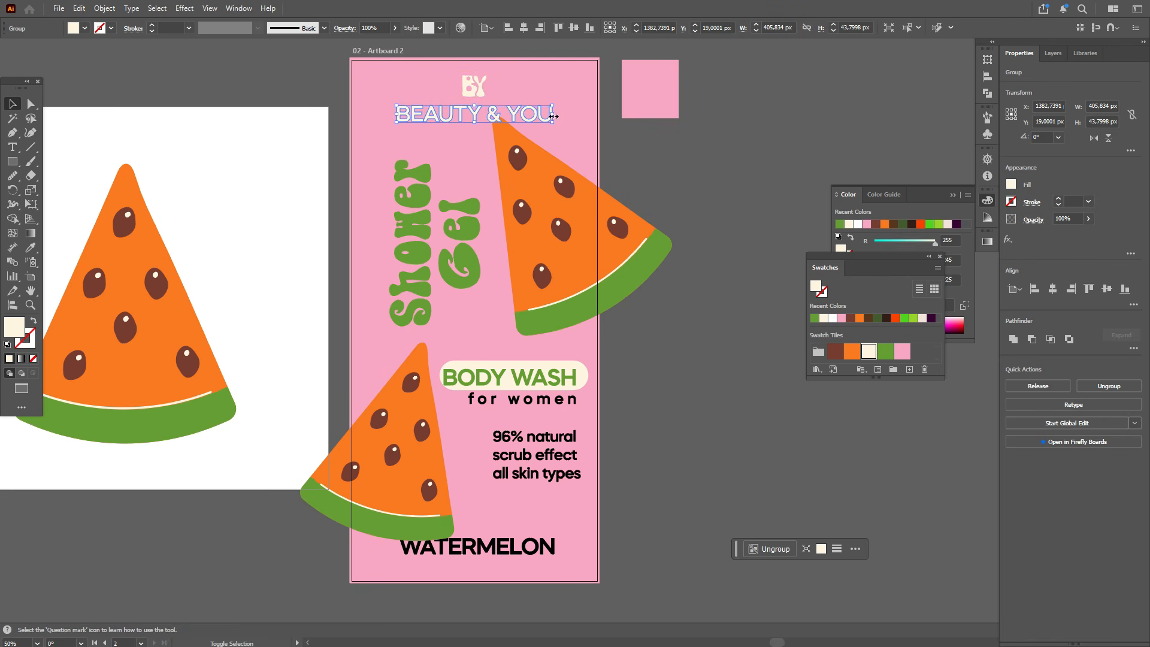
left_click_drag(554, 116, 516, 123)
Step: Select BY and BEAUTY & YOU together and align their horizontal centres
left_click(470, 90)
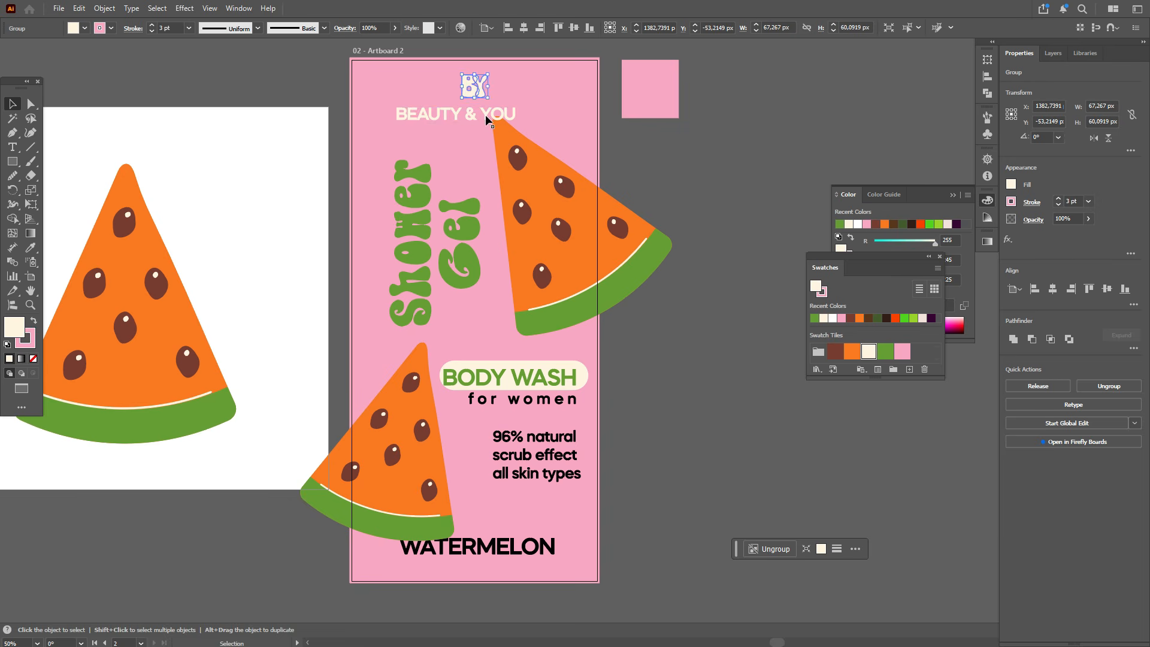
left_click(485, 114, "shift")
left_click(1052, 288)
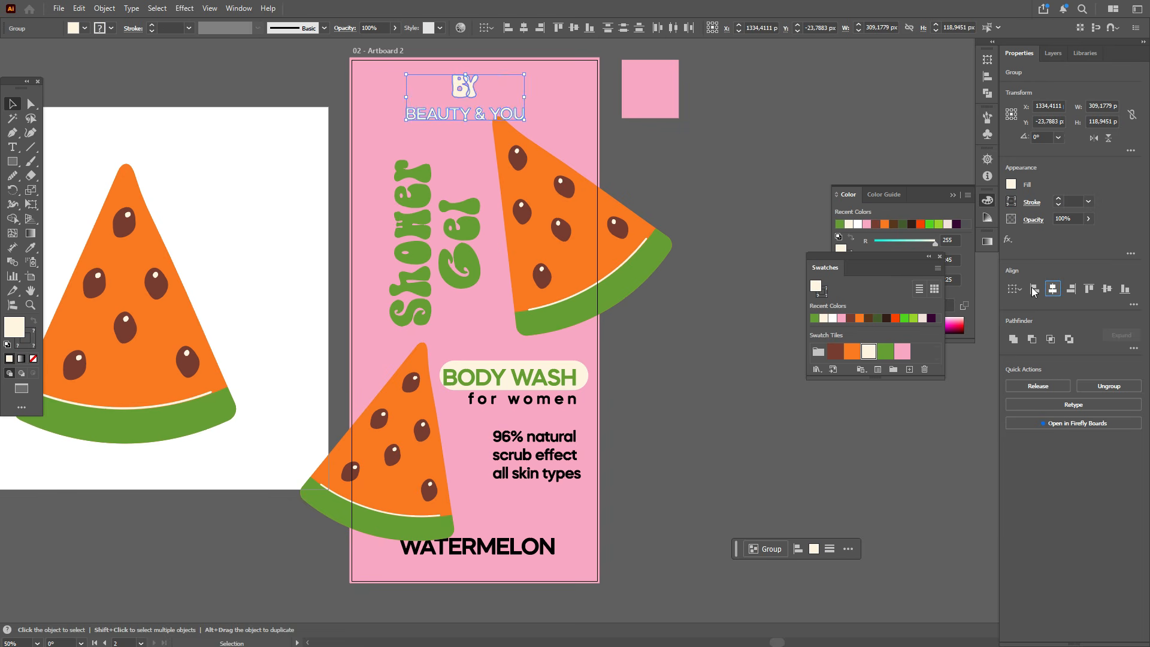
Step: Resize the upper-right watermelon slice slightly by its bounding box
left_click(611, 235)
left_click_drag(678, 228, 683, 231)
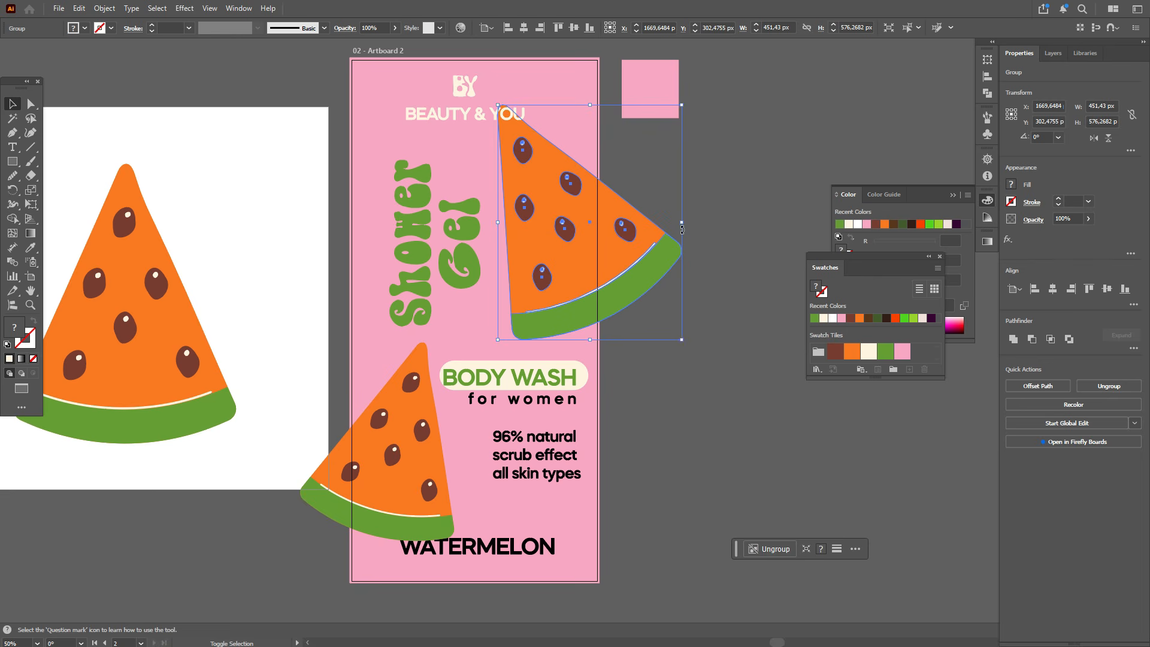
left_click(711, 275)
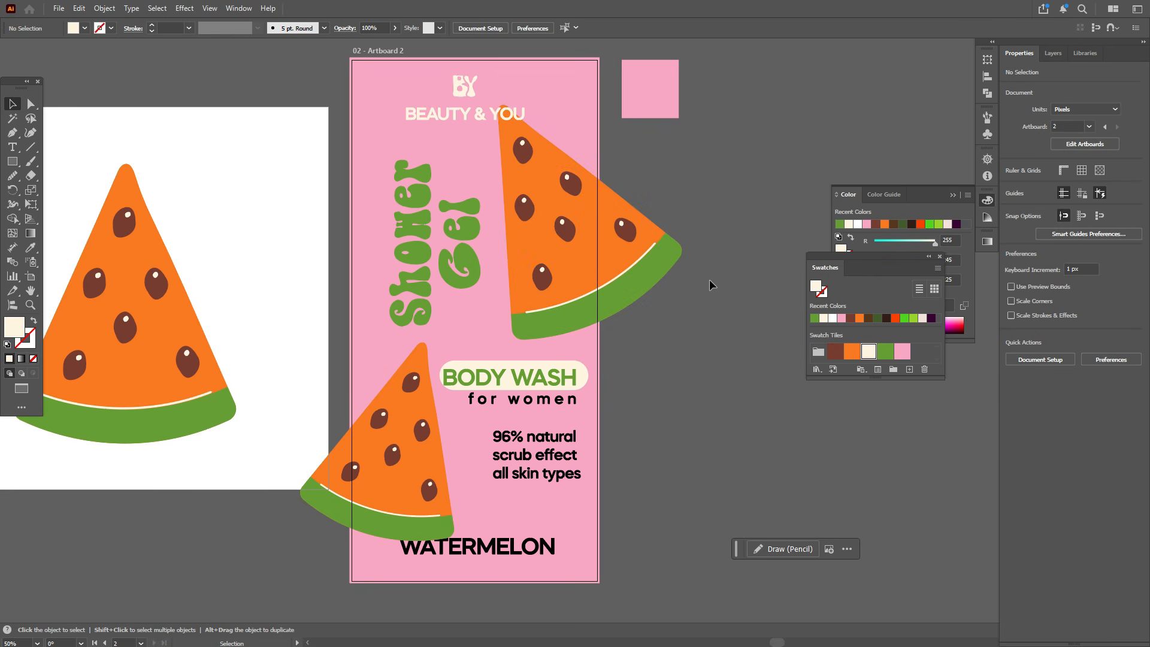
Step: Resize the lower-left watermelon slice by dragging its top-right corner inward
left_click(416, 386)
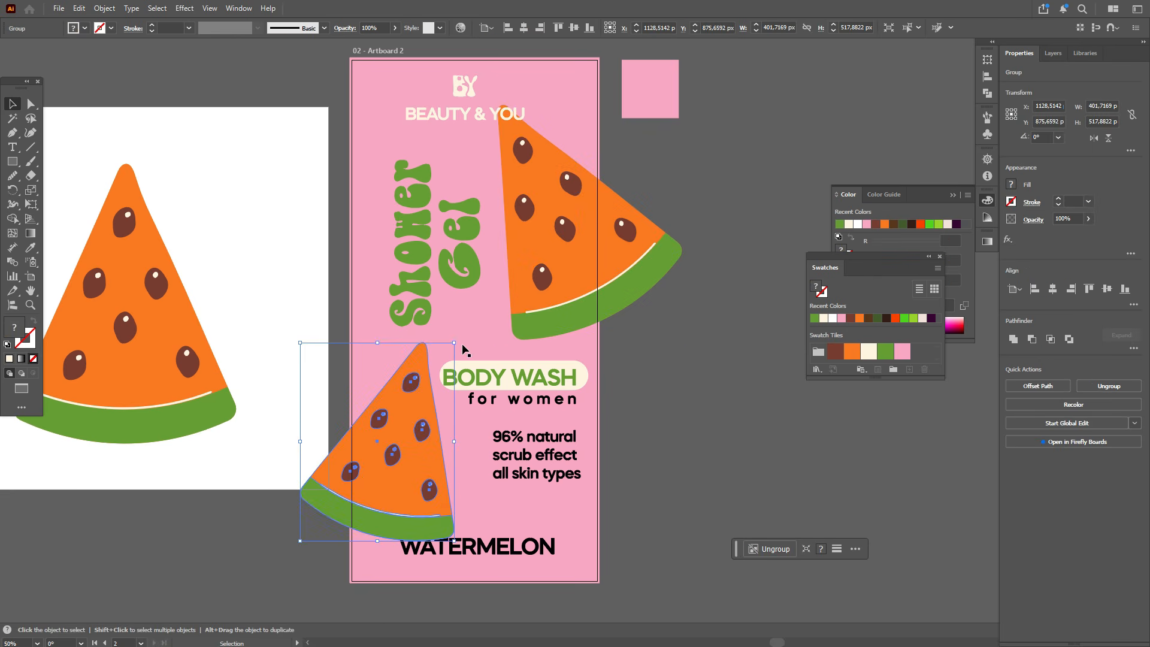
left_click_drag(461, 344, 410, 390)
left_click(658, 329)
scroll(666, 301, "up", 2)
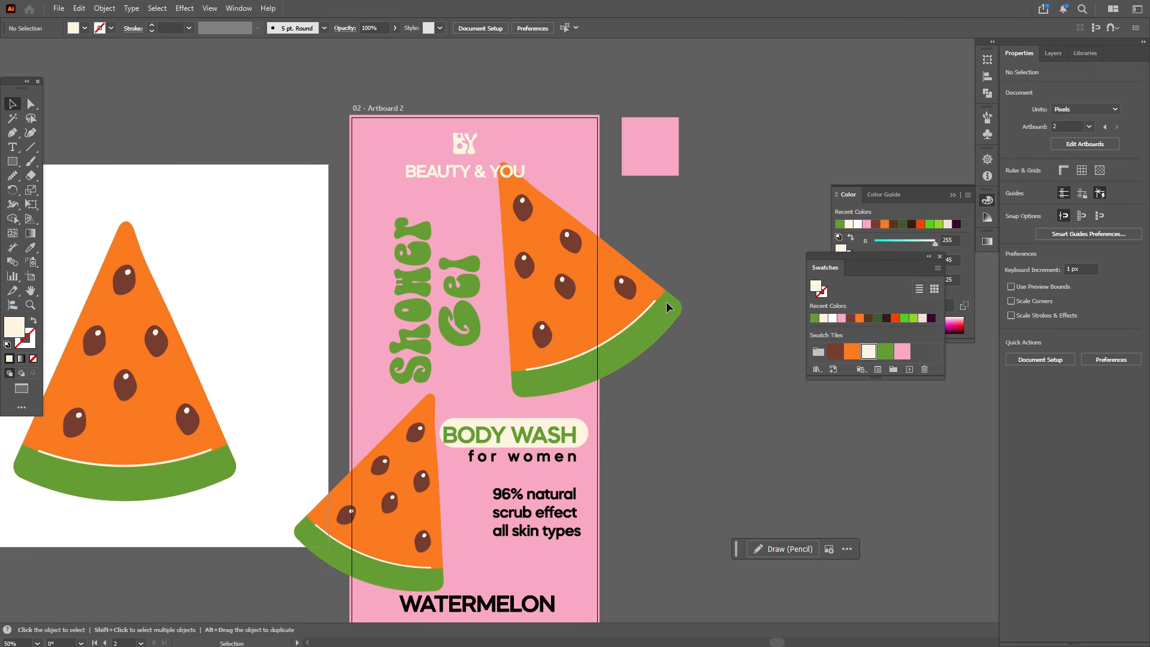
Step: Recolour the for women text with the watermelon's orange using the Eyedropper
left_click(567, 436)
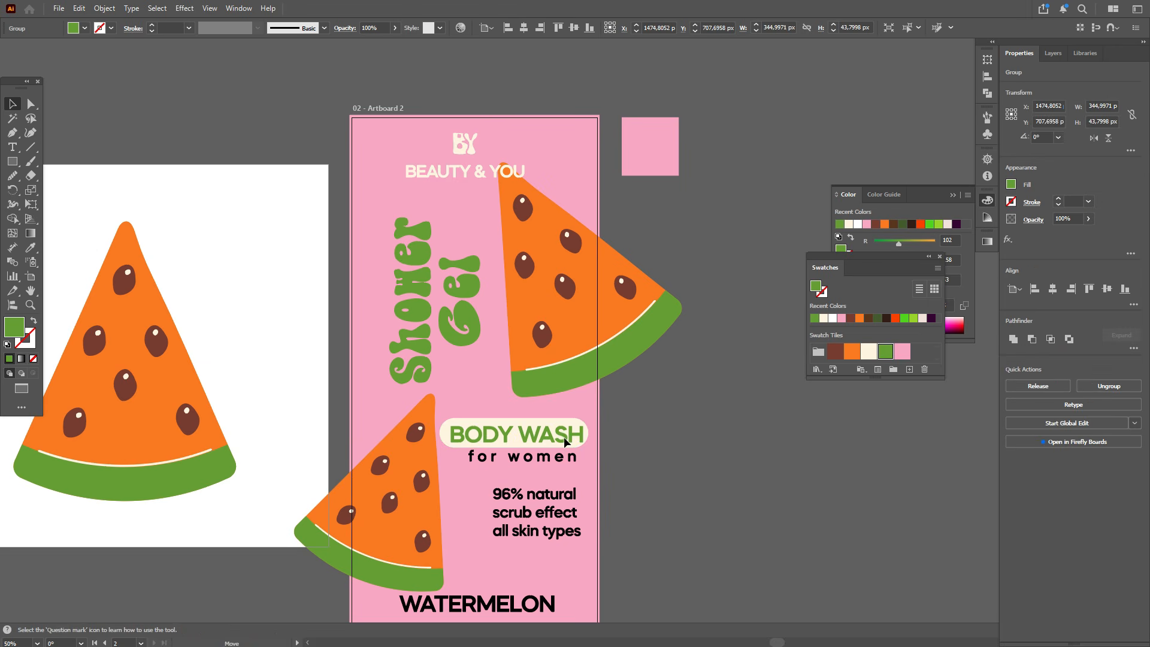
left_click_drag(580, 438, 558, 438)
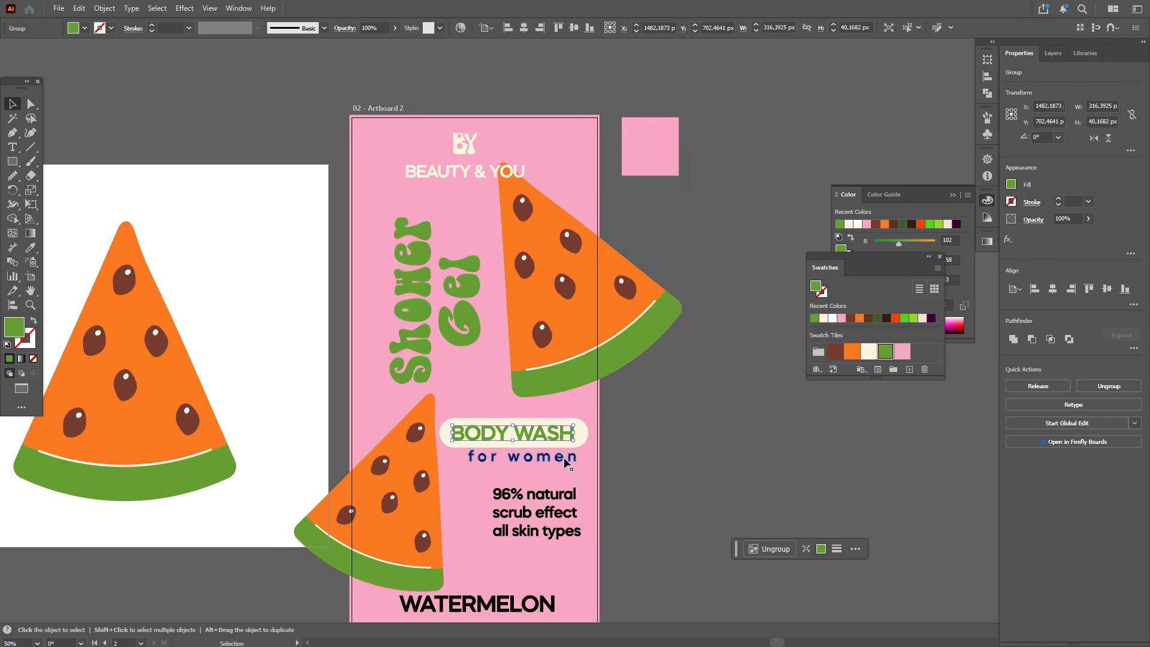
left_click(563, 458)
left_click(31, 247)
left_click(120, 249)
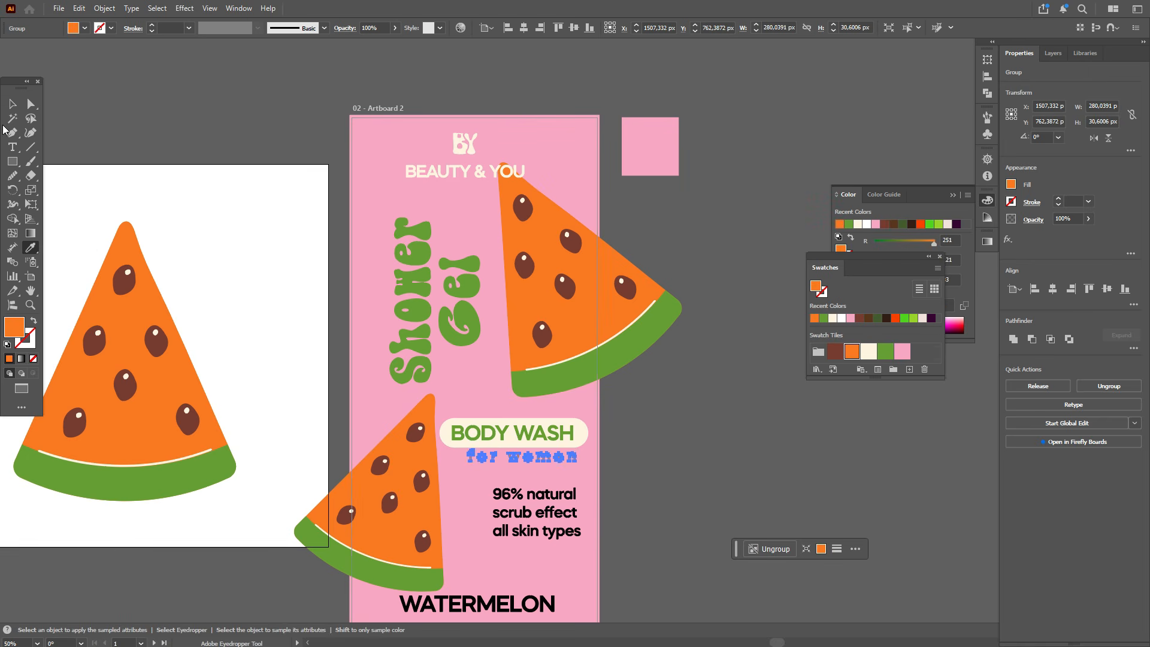
left_click(12, 104)
left_click(120, 125)
scroll(550, 409, "down", 2)
scroll(550, 409, "down", 2)
Step: Recolour the 96% natural text block cream by sampling the BEAUTY & YOU text
left_click(557, 443)
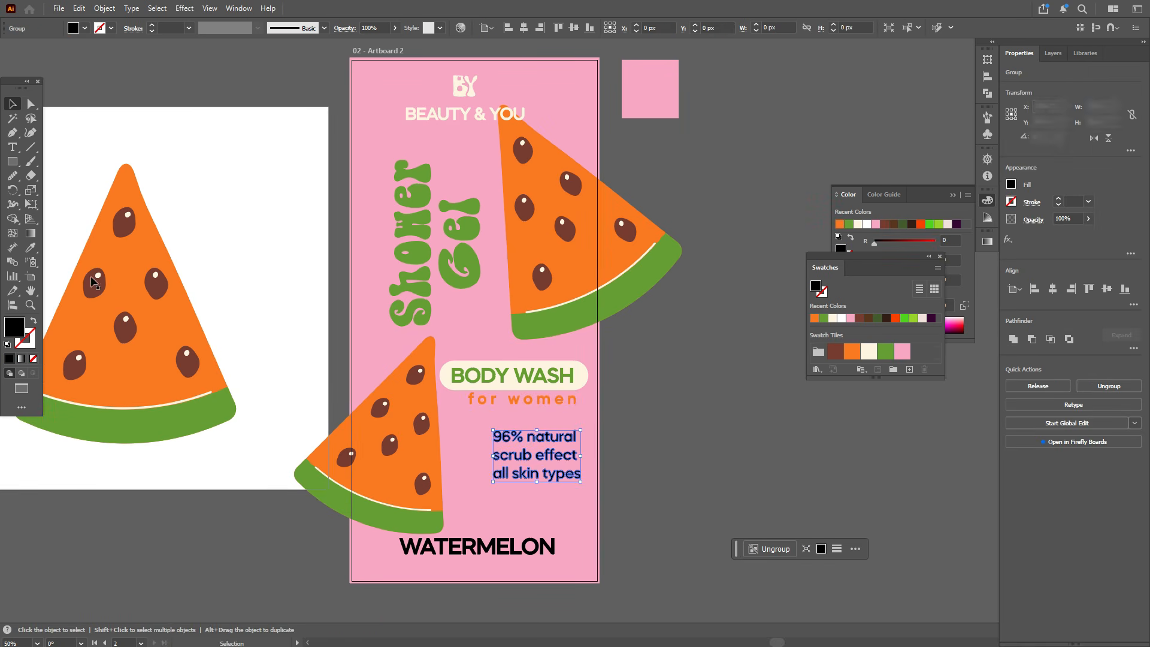
key("i")
left_click(456, 92)
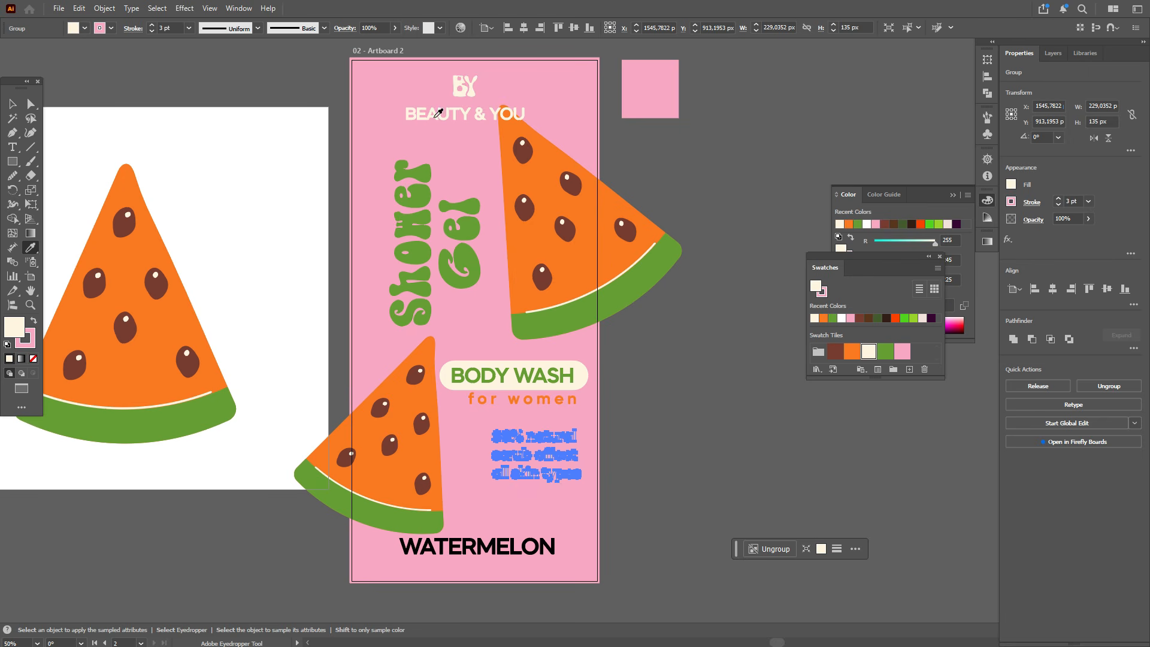
left_click(435, 116)
left_click(12, 104)
left_click(221, 108)
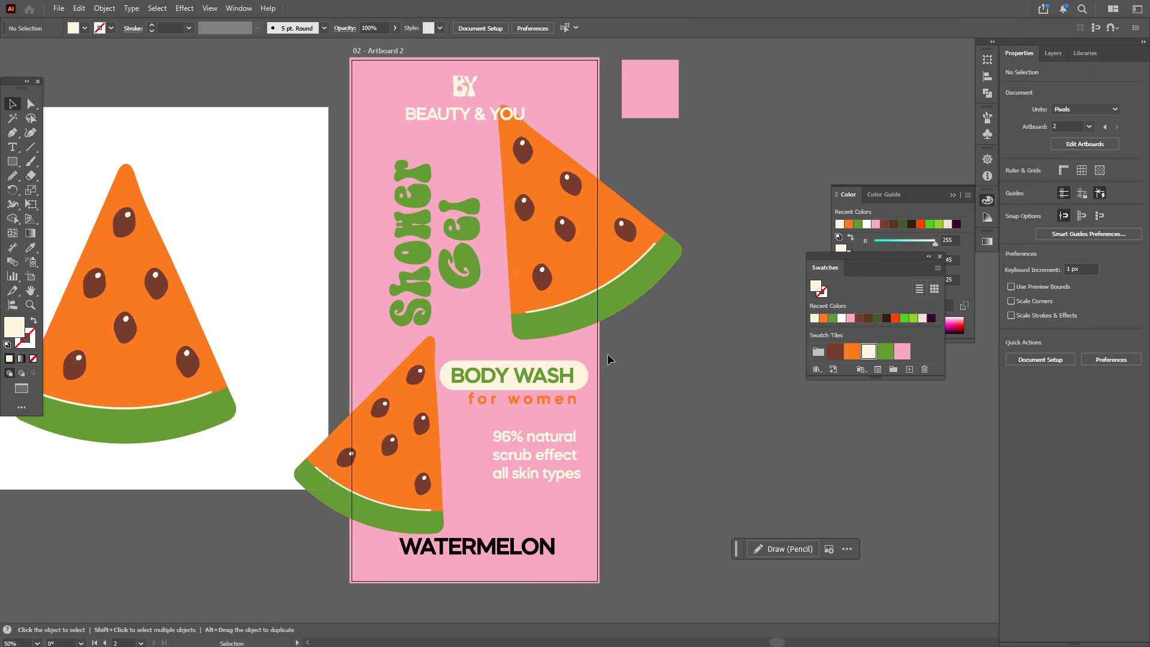
Step: Resize the for women text so it lines up under BODY WASH
scroll(607, 353, "up", 5)
scroll(616, 509, "down", 2)
scroll(531, 457, "up", 4)
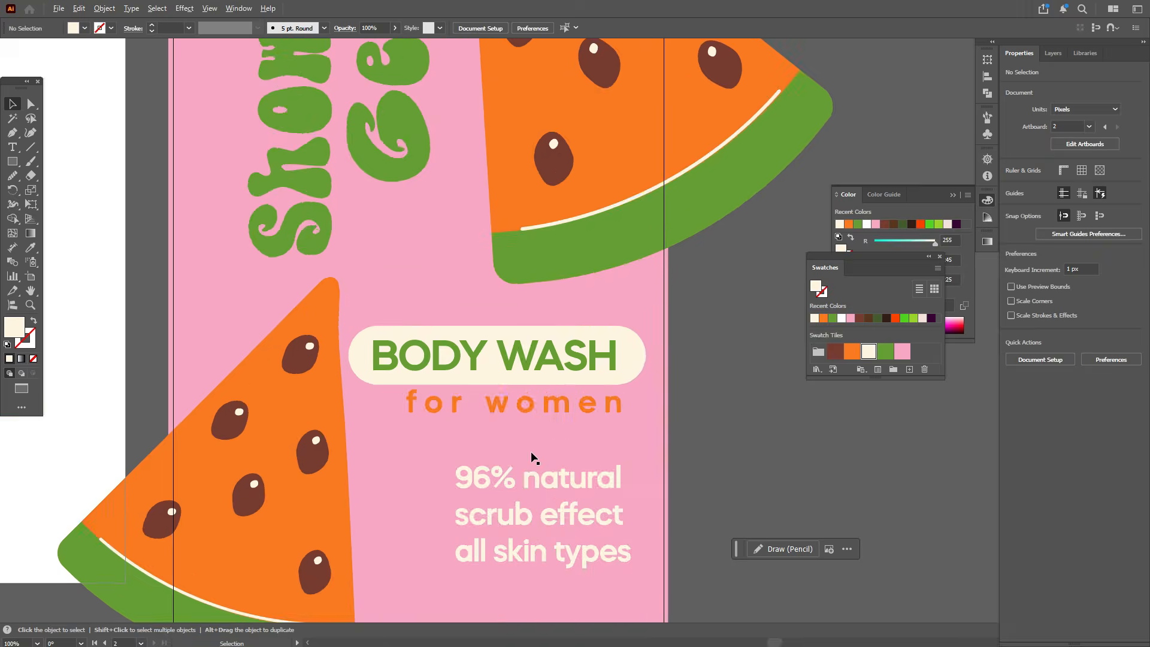
left_click_drag(607, 264, 628, 264)
left_click(622, 323)
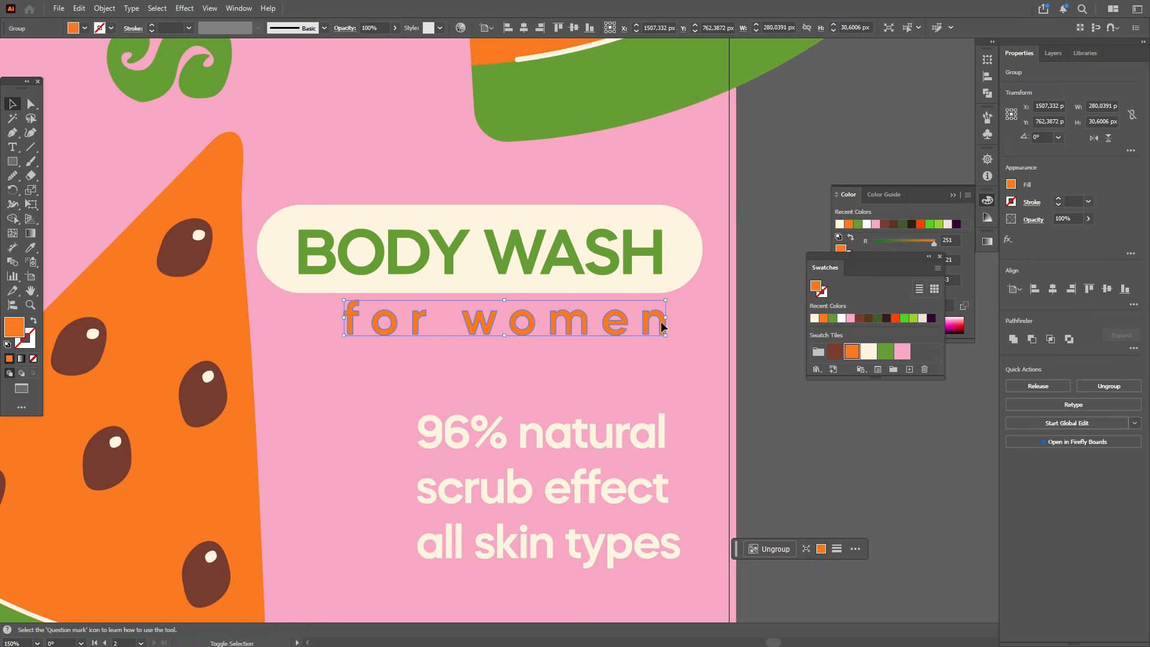
left_click_drag(599, 323, 621, 321)
Step: Narrow the cream backing pill so it fits snugly around the BODY WASH text
left_click(620, 276, "shift")
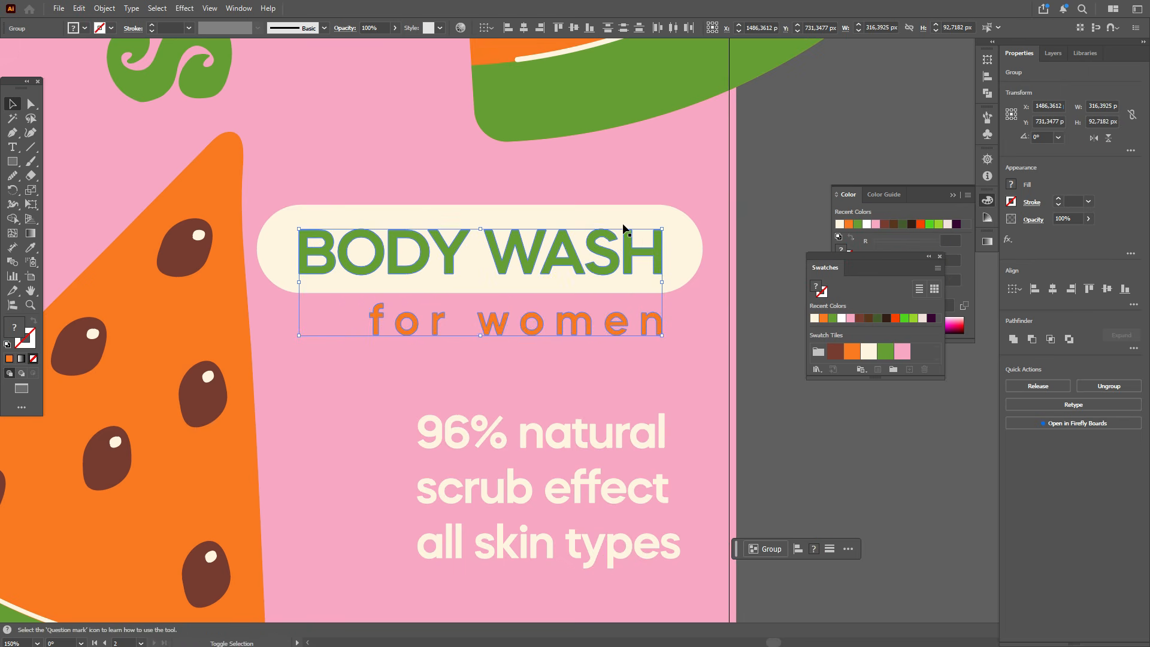
left_click_drag(703, 270, 621, 263)
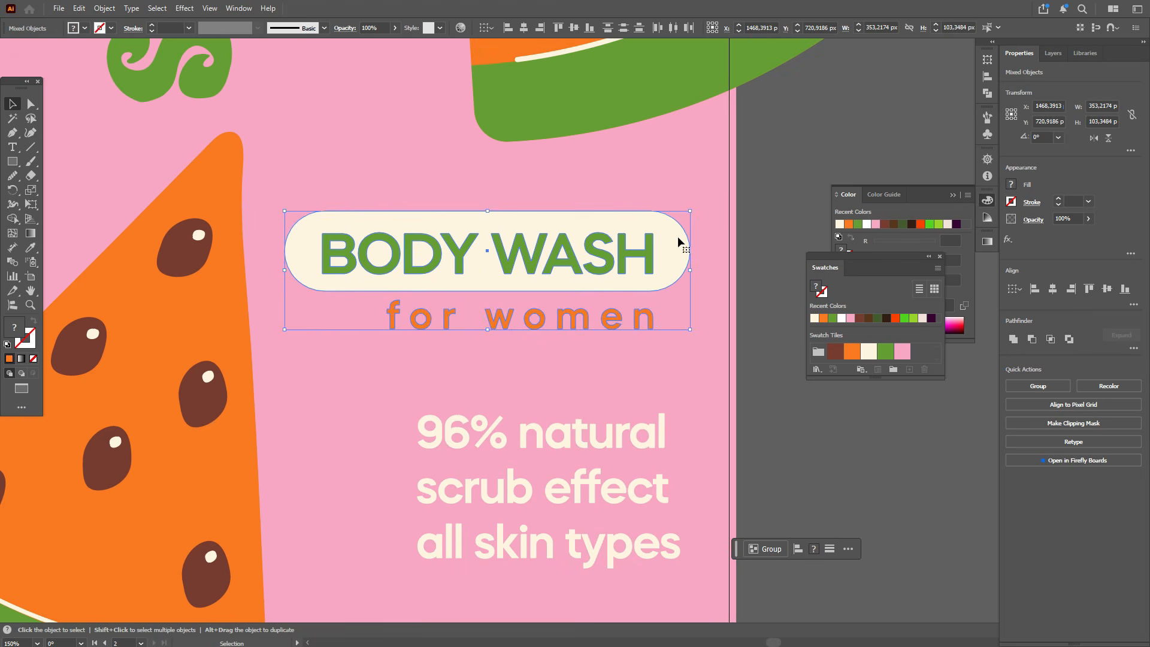
left_click(766, 175)
Step: Sample the watermelon orange and draw a rectangle about 465 x 103 px over the WATERMELON text
scroll(743, 217, "down", 2)
scroll(744, 222, "down", 1)
scroll(744, 222, "up", 4)
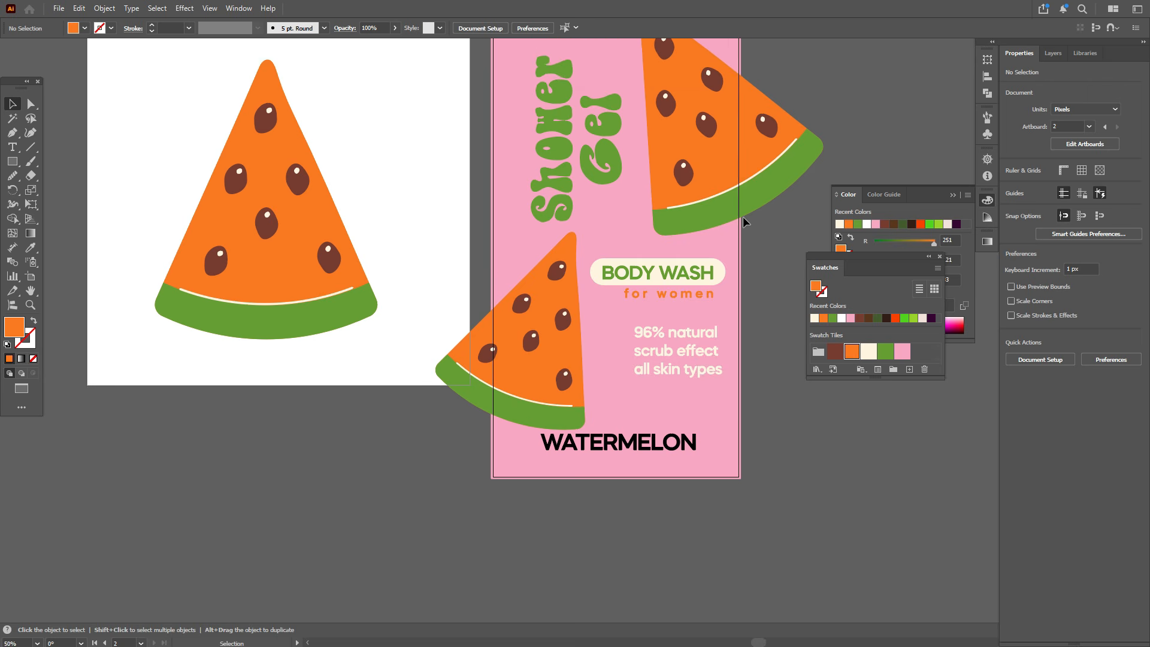
left_click(31, 291)
left_click_drag(679, 372, 470, 327)
left_click(31, 104)
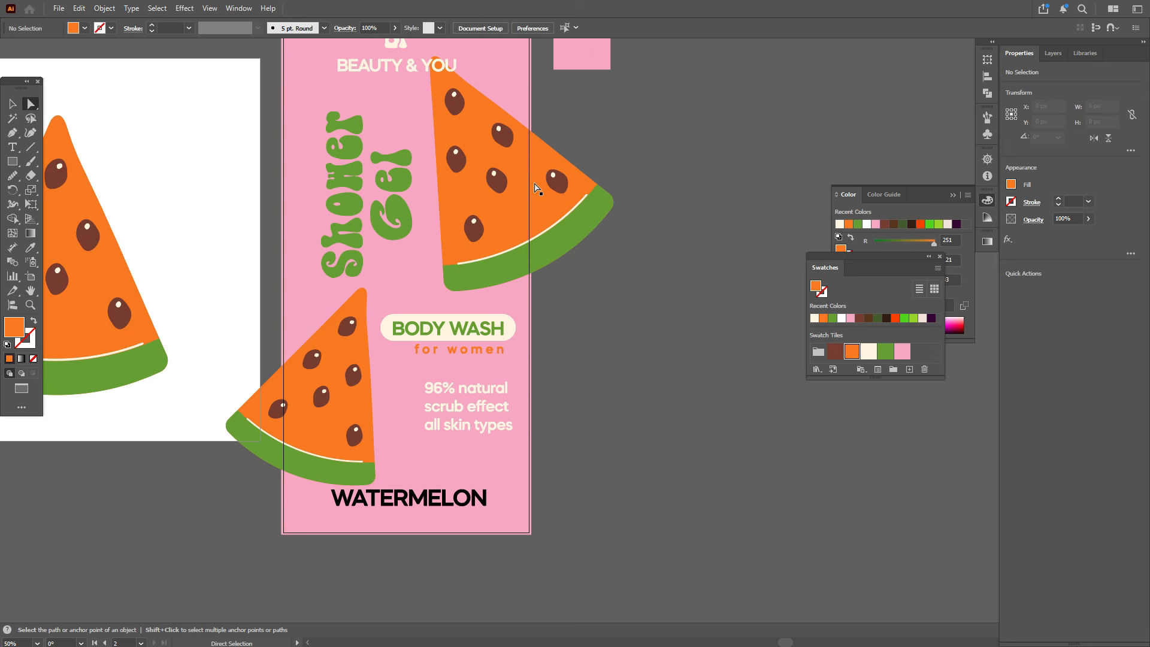
left_click(545, 162)
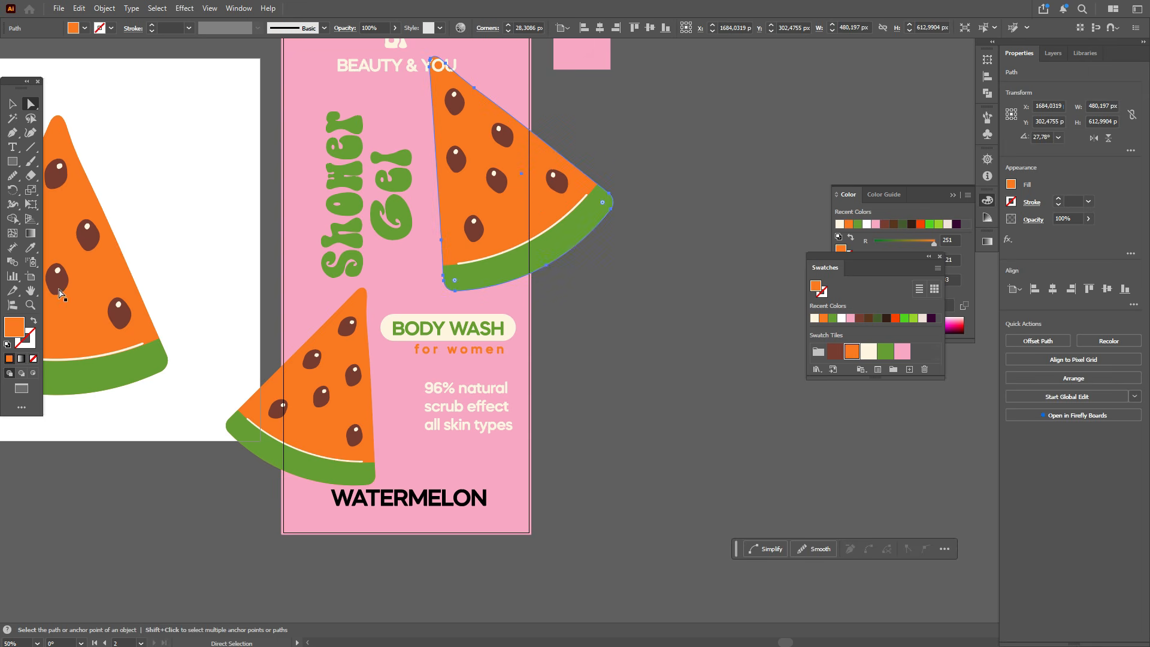
left_click(12, 161)
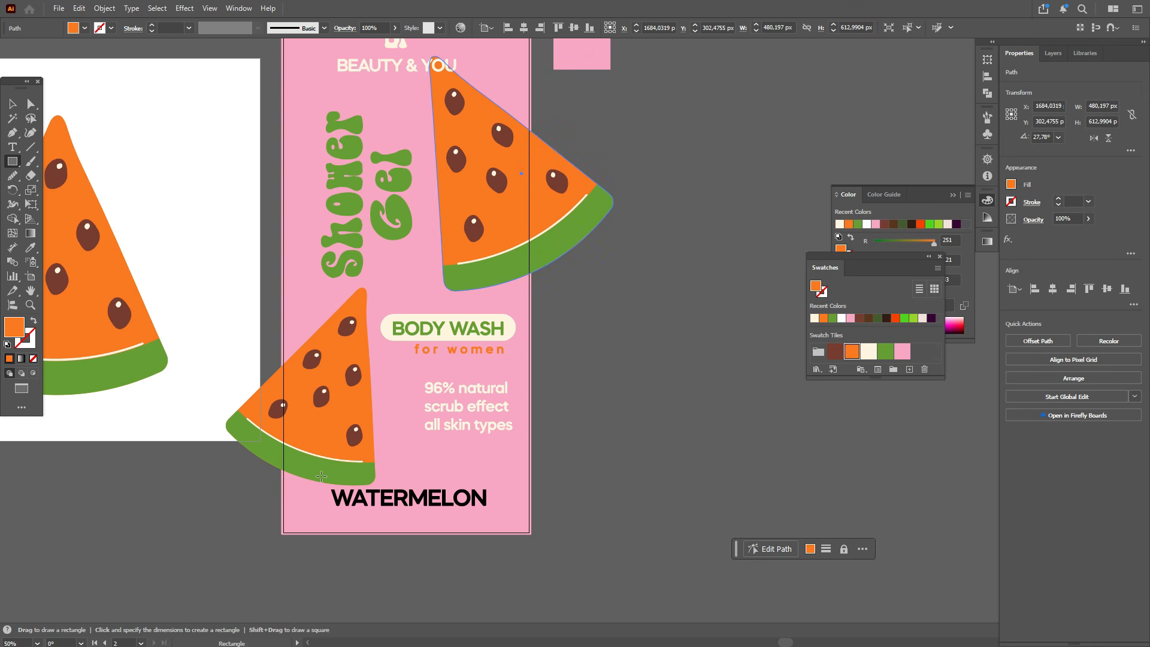
left_click_drag(321, 476, 499, 515)
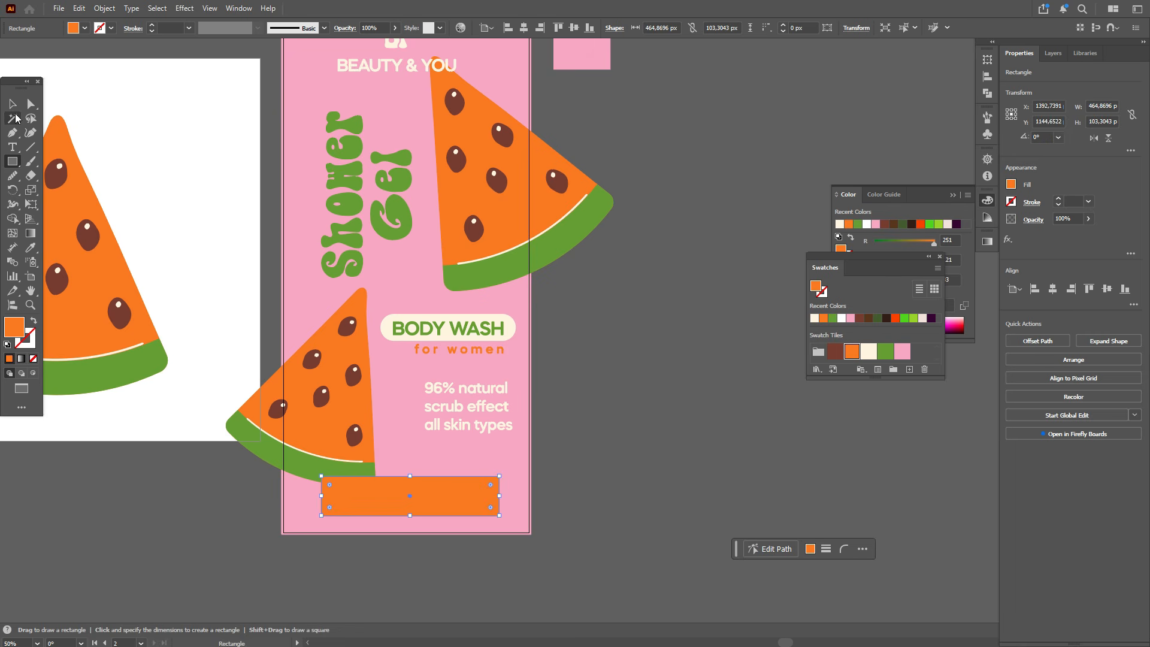
Step: Move the orange rectangle down and send it behind the WATERMELON text
left_click(12, 104)
mouse_move(429, 488)
left_mouse_down()
mouse_move(637, 479)
mouse_move(394, 511)
mouse_move(428, 509)
left_mouse_up()
right_click(436, 498)
mouse_move(513, 420)
left_click(592, 420)
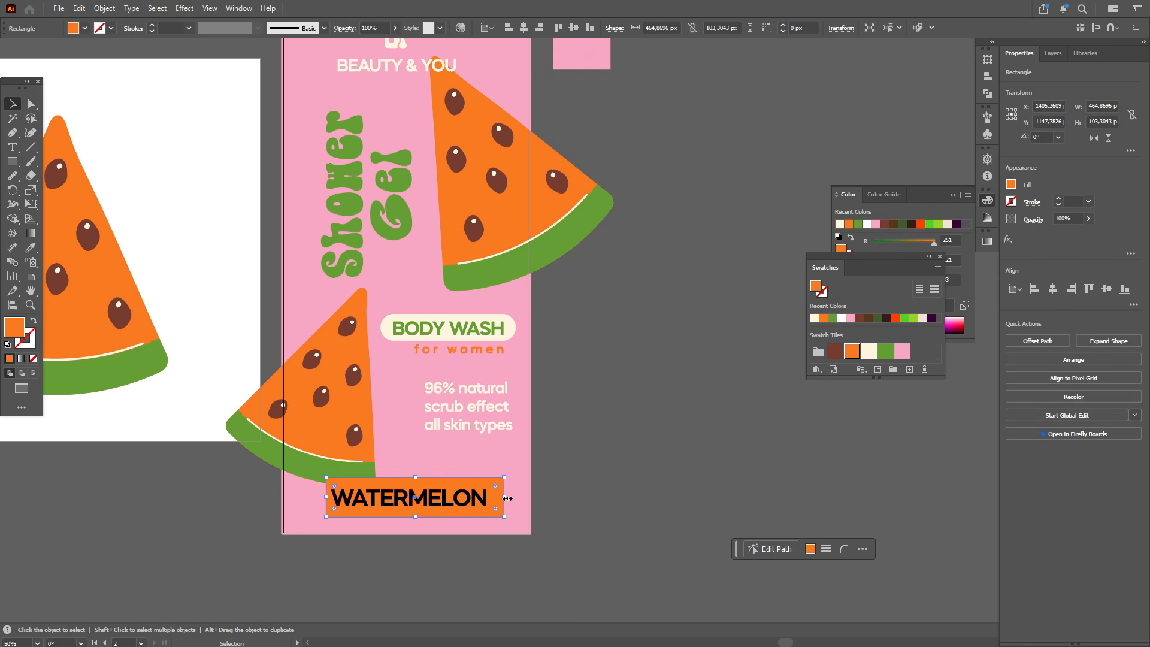
Step: Resize the orange rectangle to about 445 x 83 px and round its corners
left_click_drag(507, 498, 496, 498)
left_click_drag(415, 477, 418, 507)
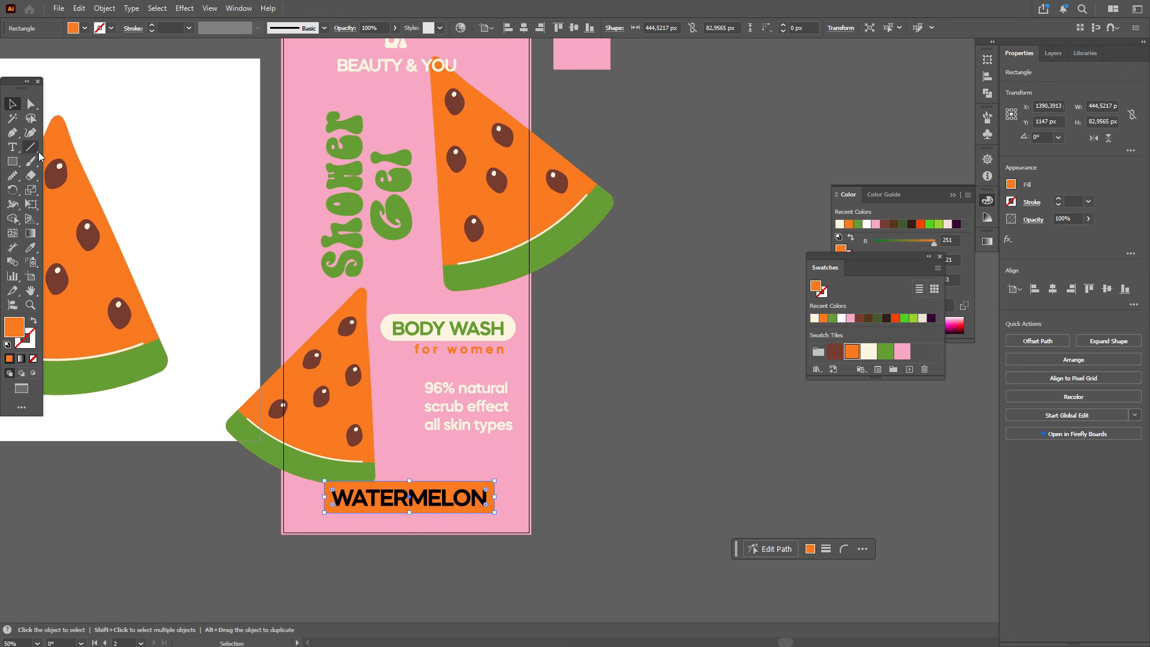
left_click(32, 105)
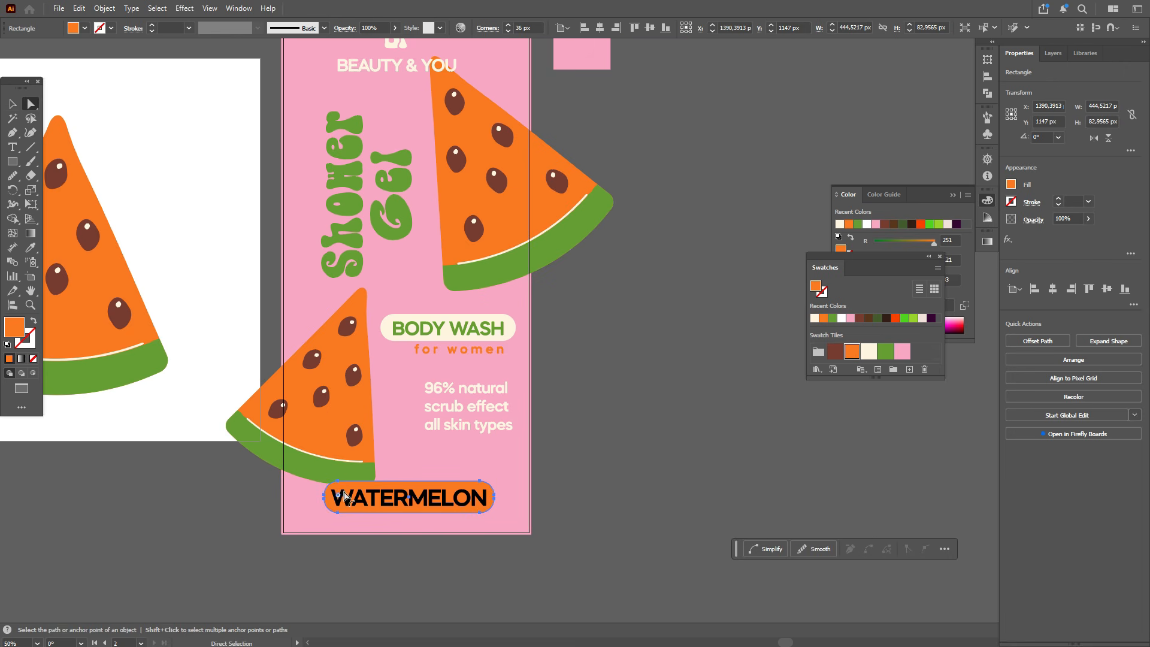
left_click(12, 105)
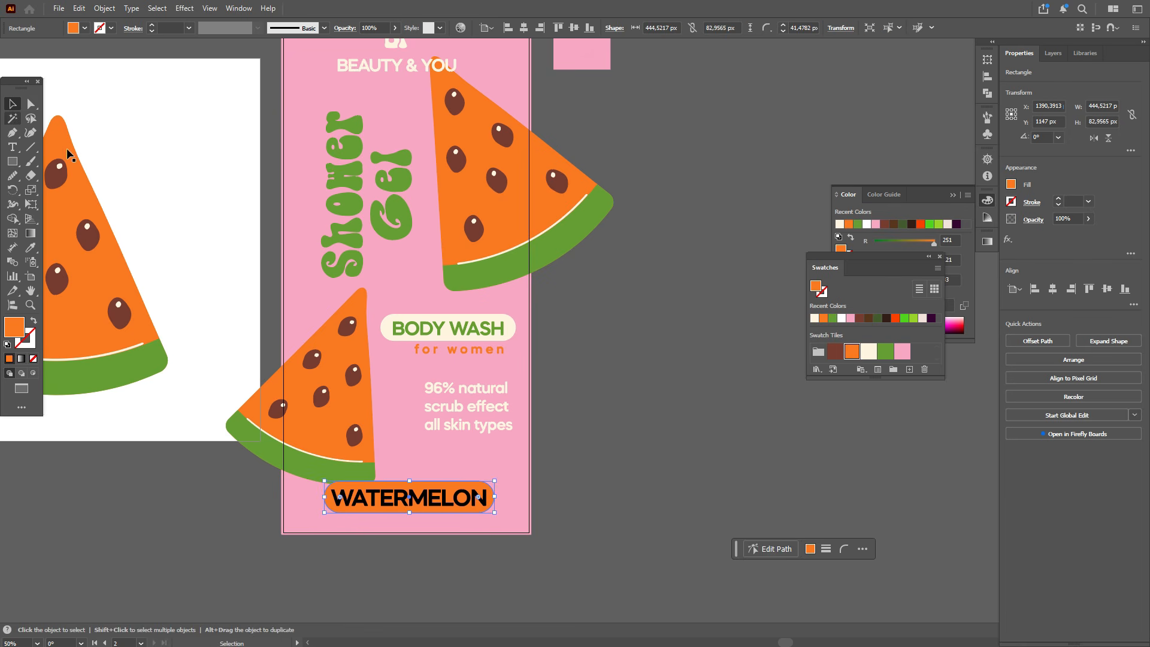
Step: Recolour the WATERMELON text cream by sampling the BODY WASH pill, and shift the text slightly left
left_click(412, 506)
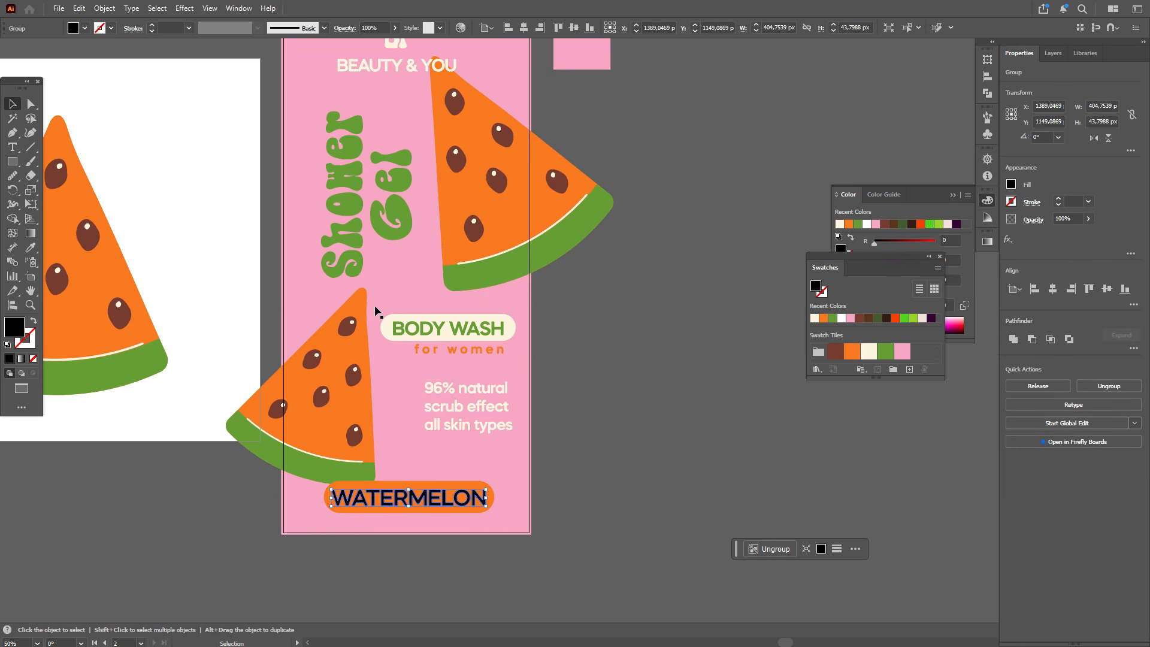
left_click(30, 247)
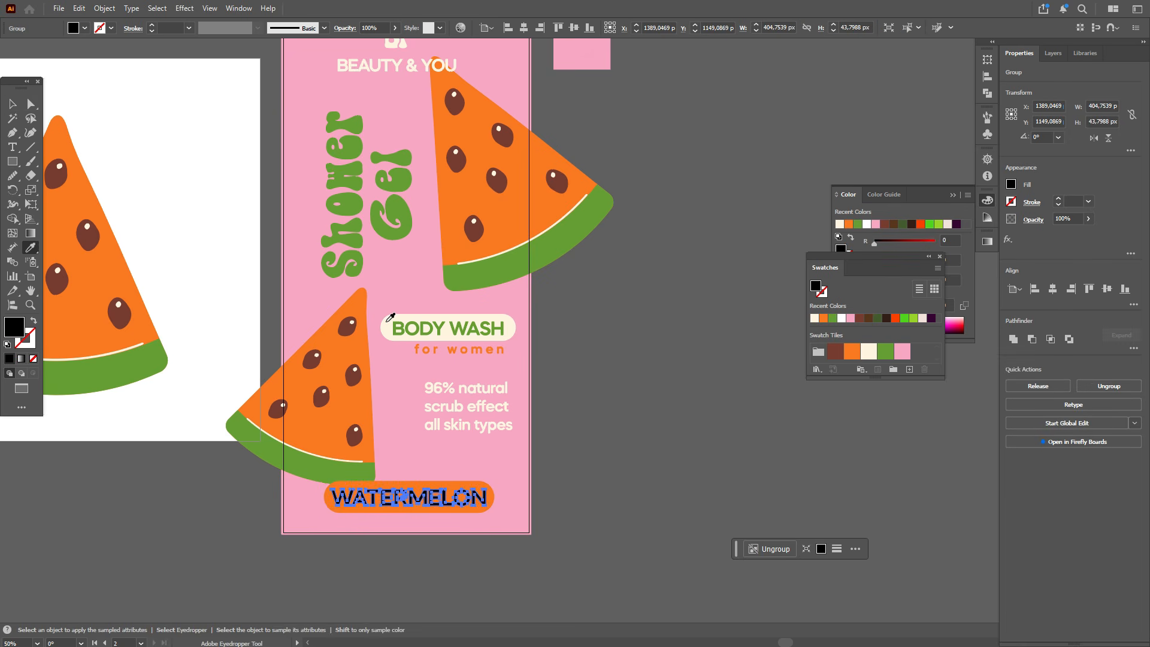
left_click(391, 317)
left_click(12, 104)
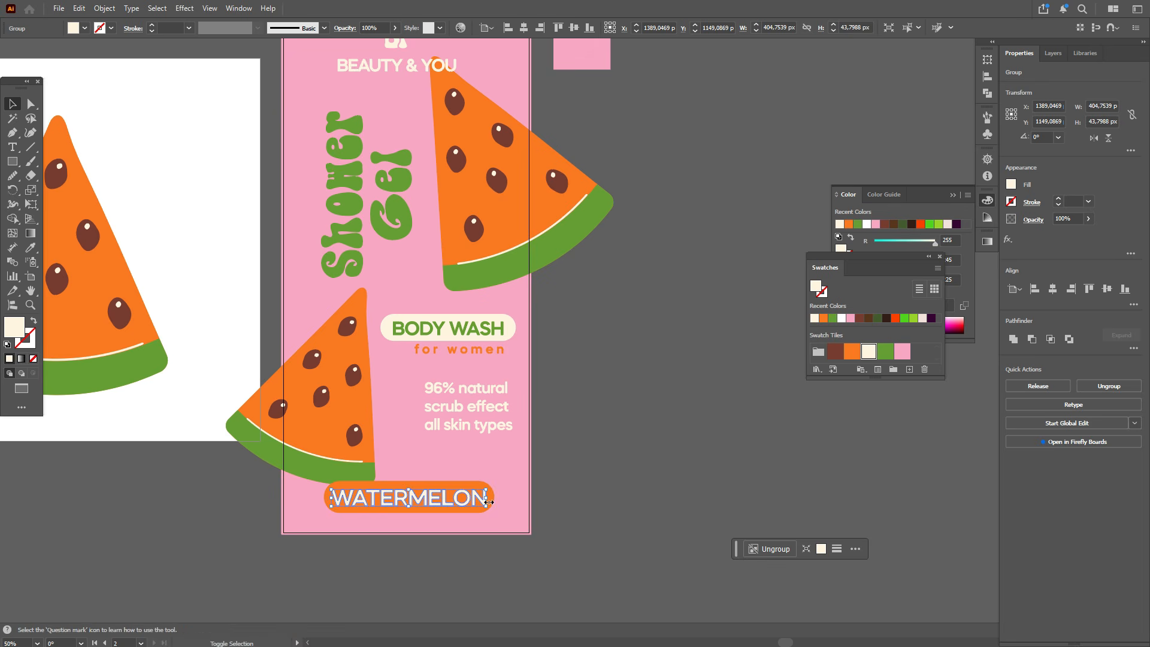
left_click_drag(489, 497, 479, 498)
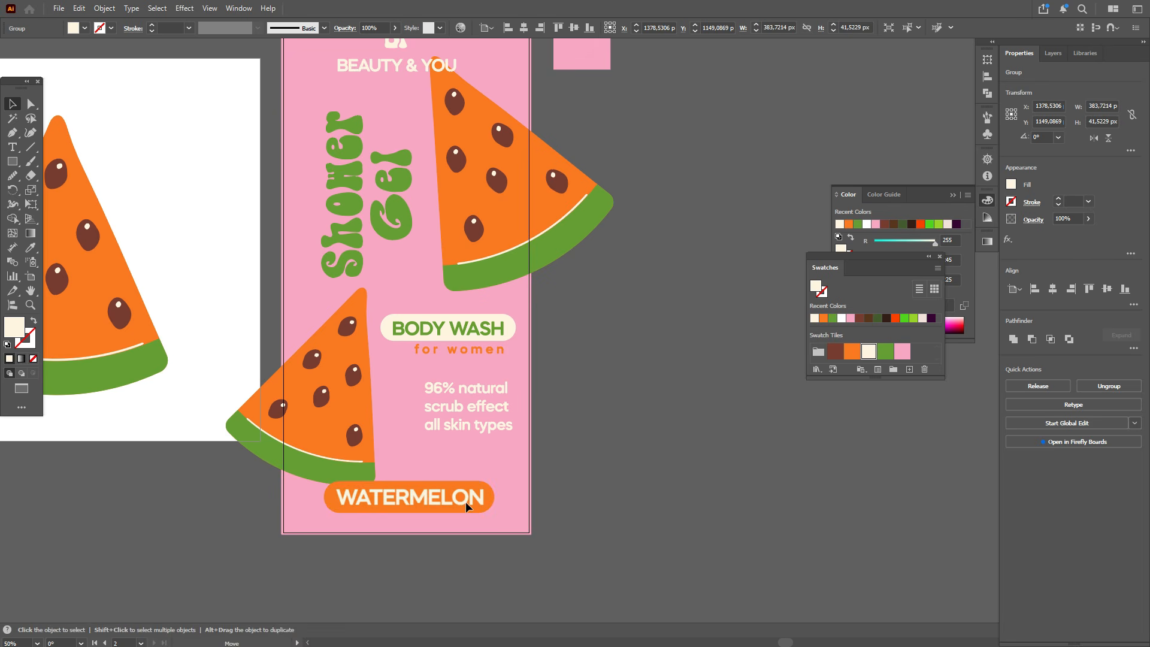
left_click(617, 475)
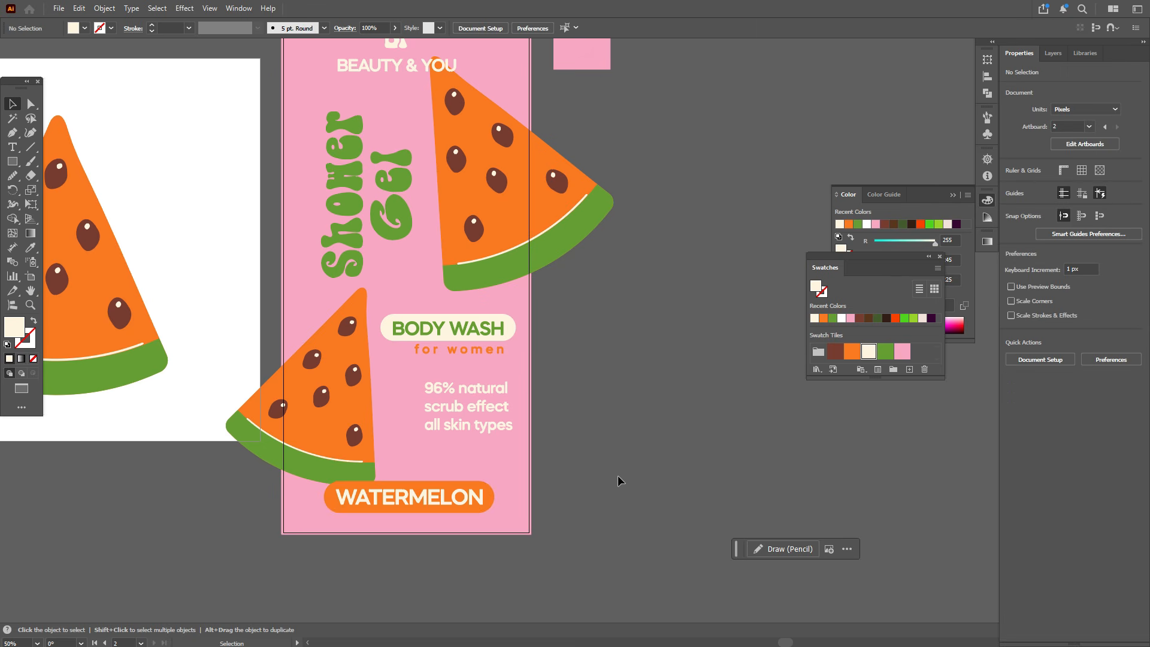
Step: Group the WATERMELON text with its orange rounded rectangle and centre them horizontally
left_click(487, 503)
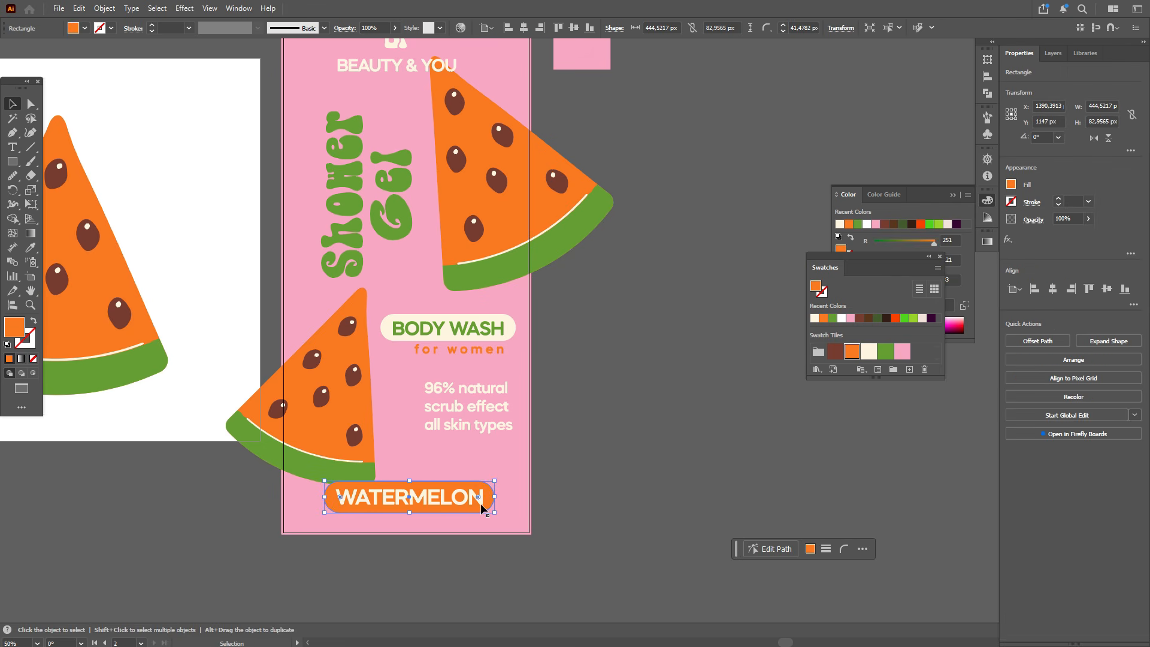
left_click(479, 497)
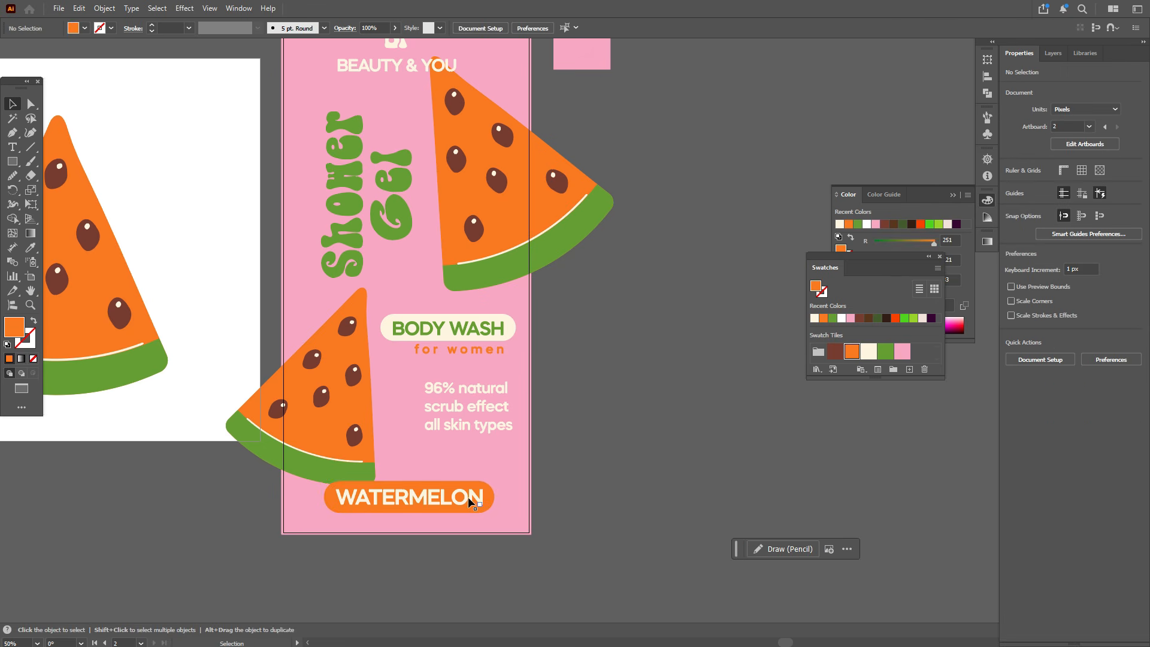
left_click(458, 508, "shift")
key("ctrl+g")
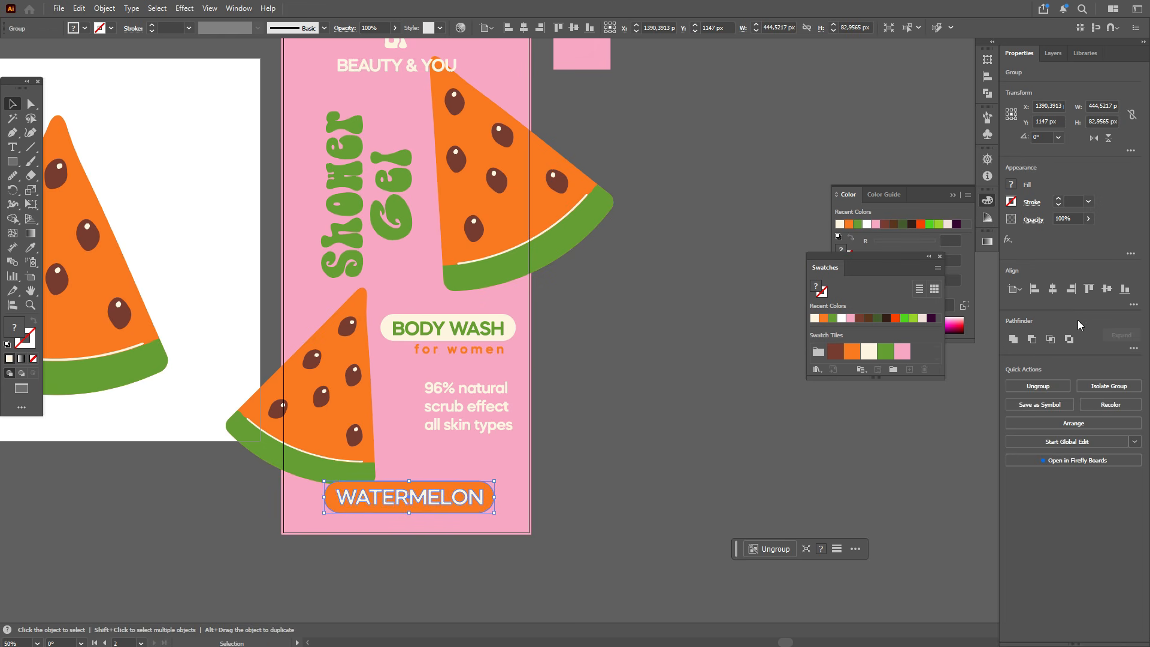
left_click(1052, 289)
left_click(675, 430)
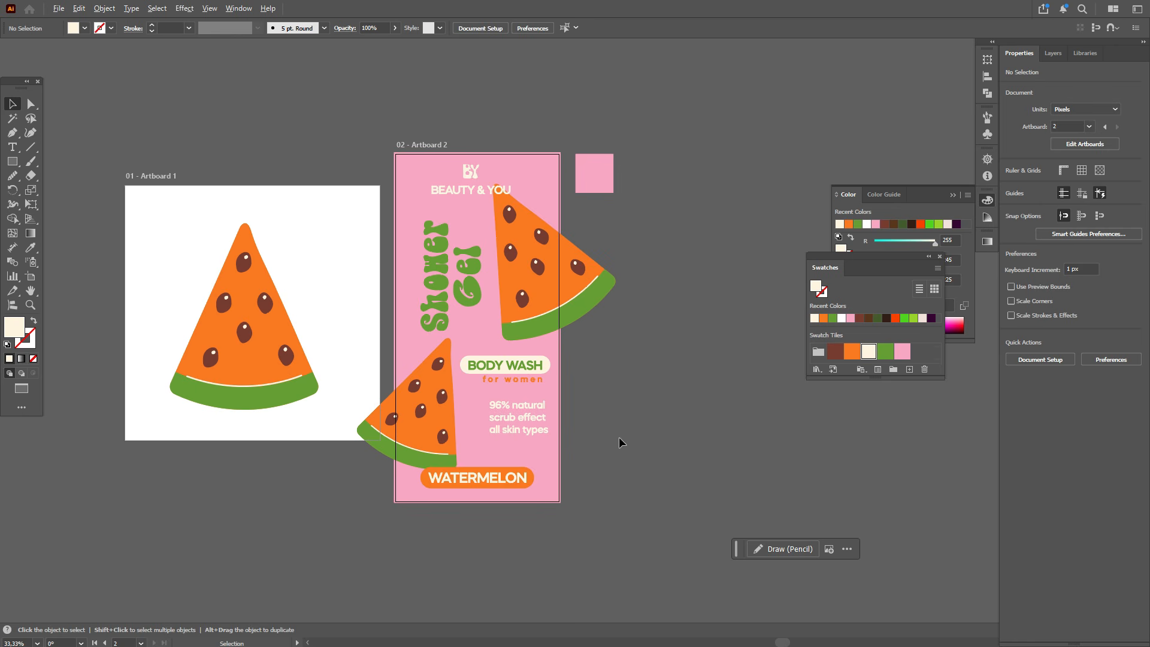
Step: Delete the pink sample square sitting beside the artboard
scroll(619, 436, "down", 1)
scroll(671, 314, "up", 1)
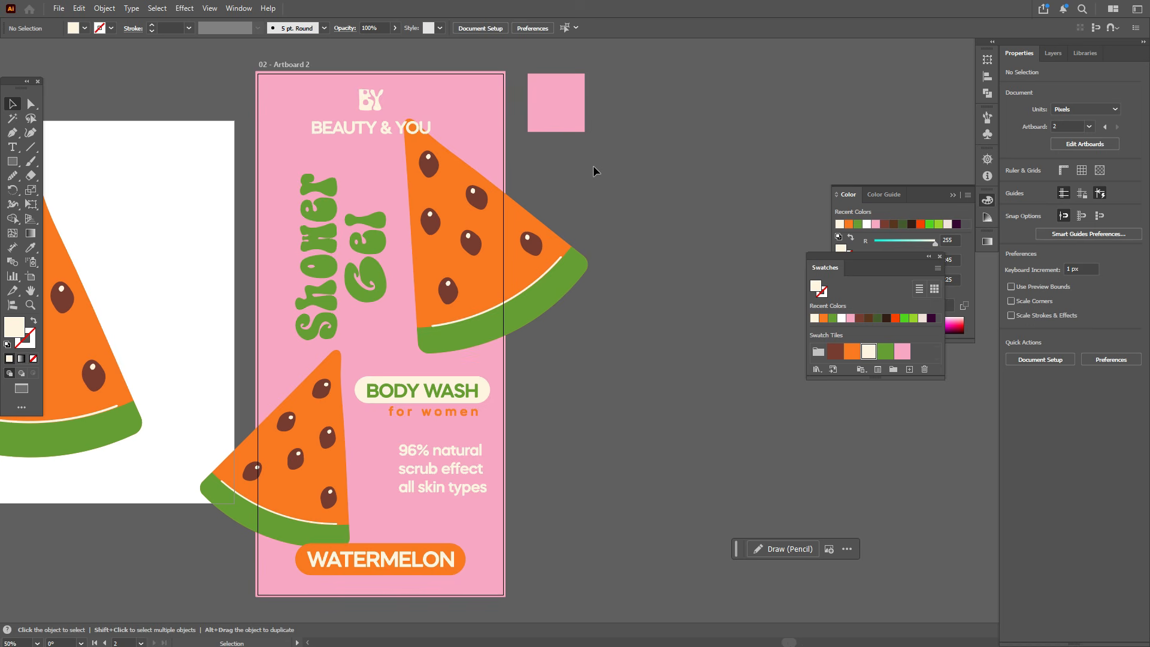
key("Delete")
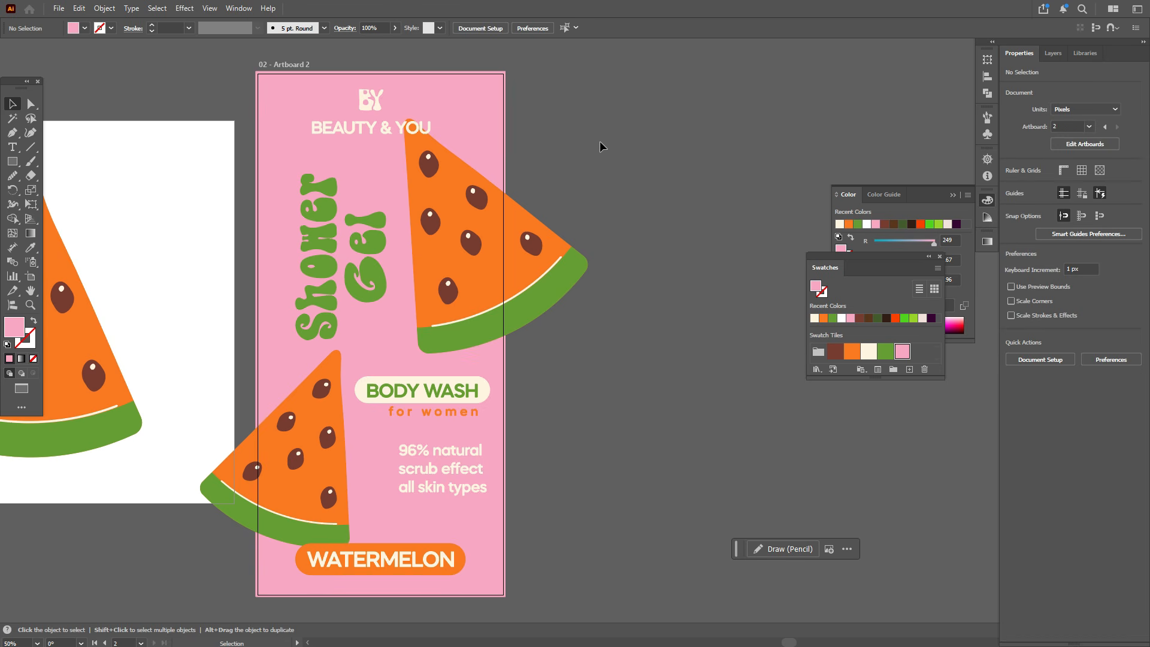
scroll(468, 443, "up", 1)
scroll(482, 456, "down", 2)
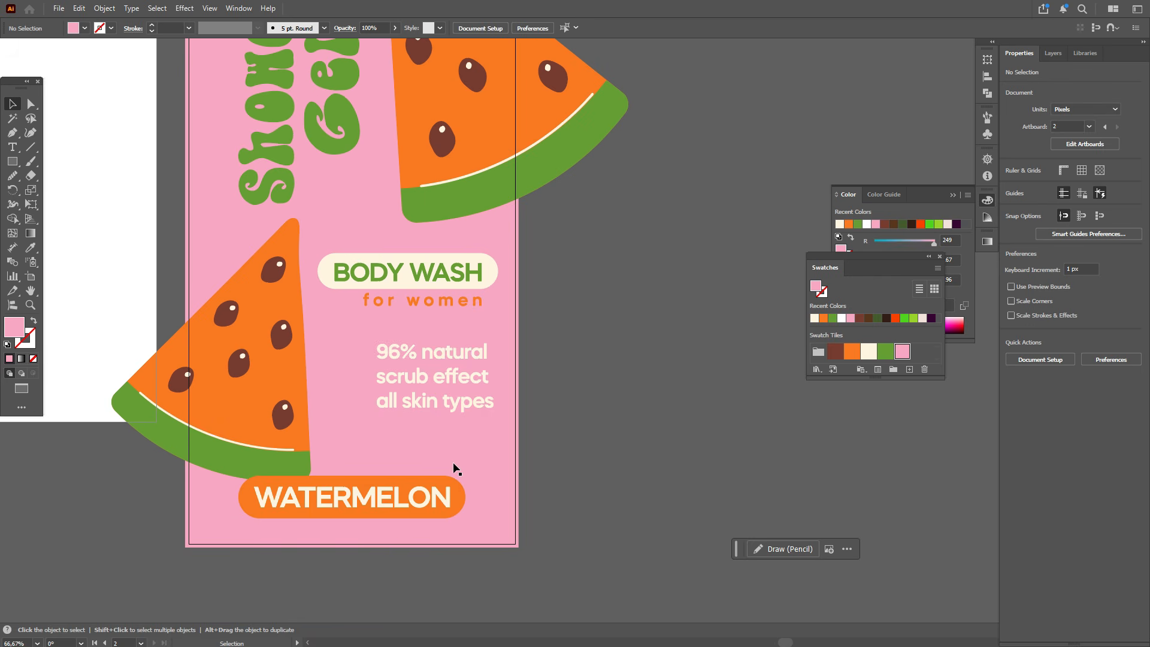
Step: Draw a small orange circle about 21 px wide as a bullet beside the 96% natural line
left_click(12, 161)
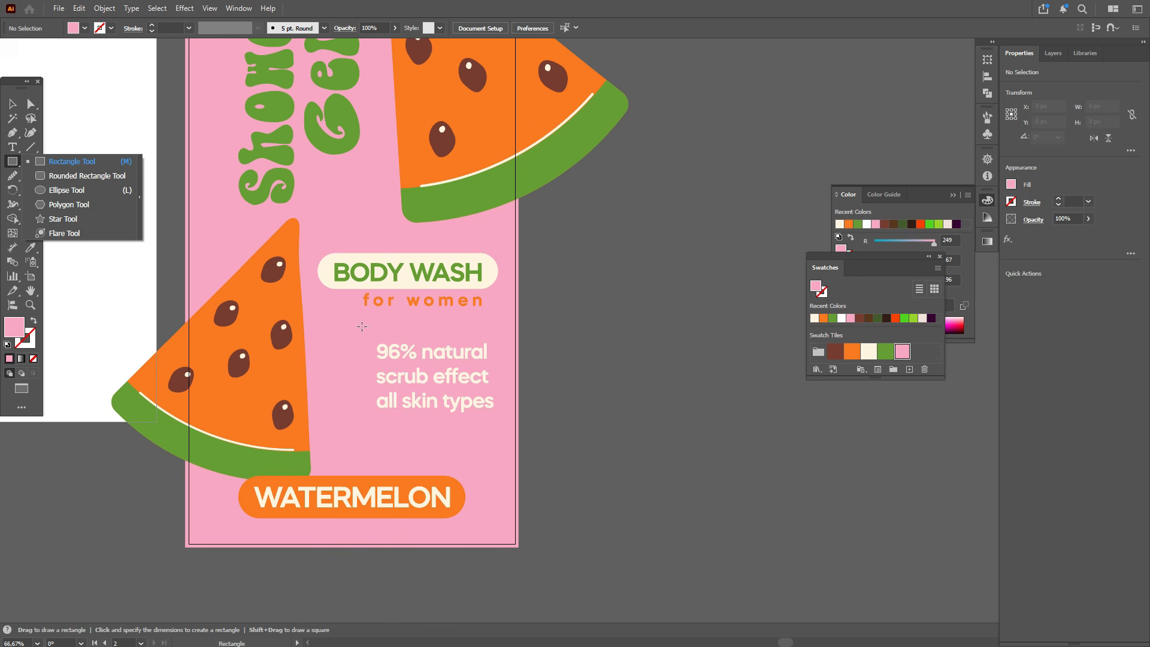
left_click(300, 267, "ctrl")
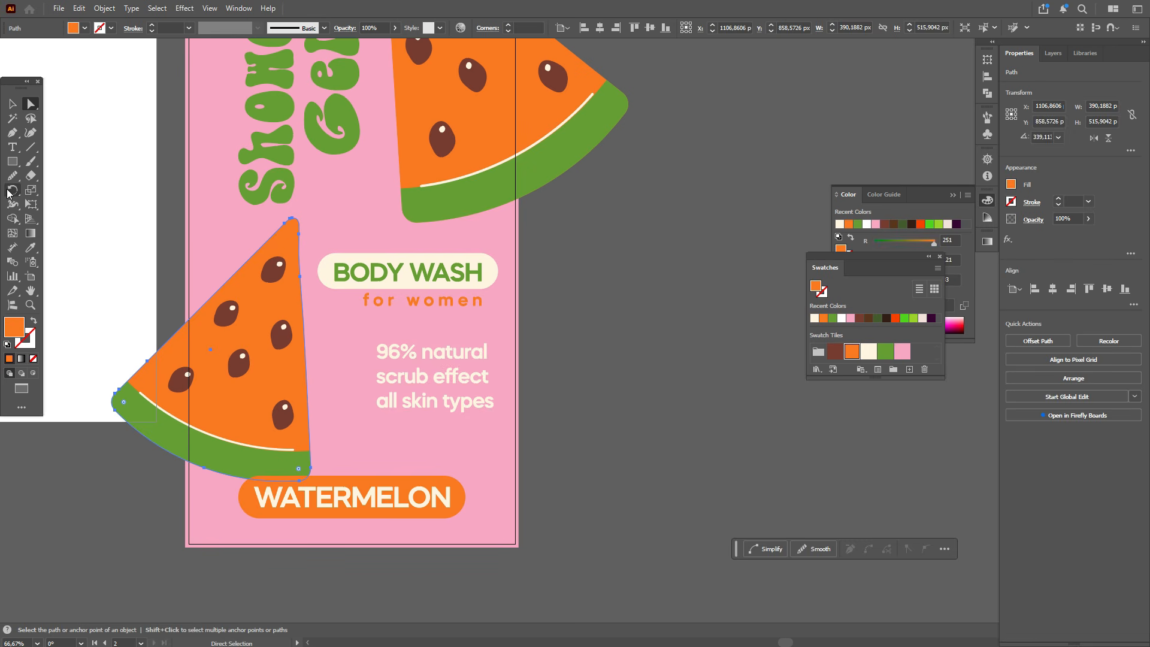
left_click(9, 170)
left_click(60, 190)
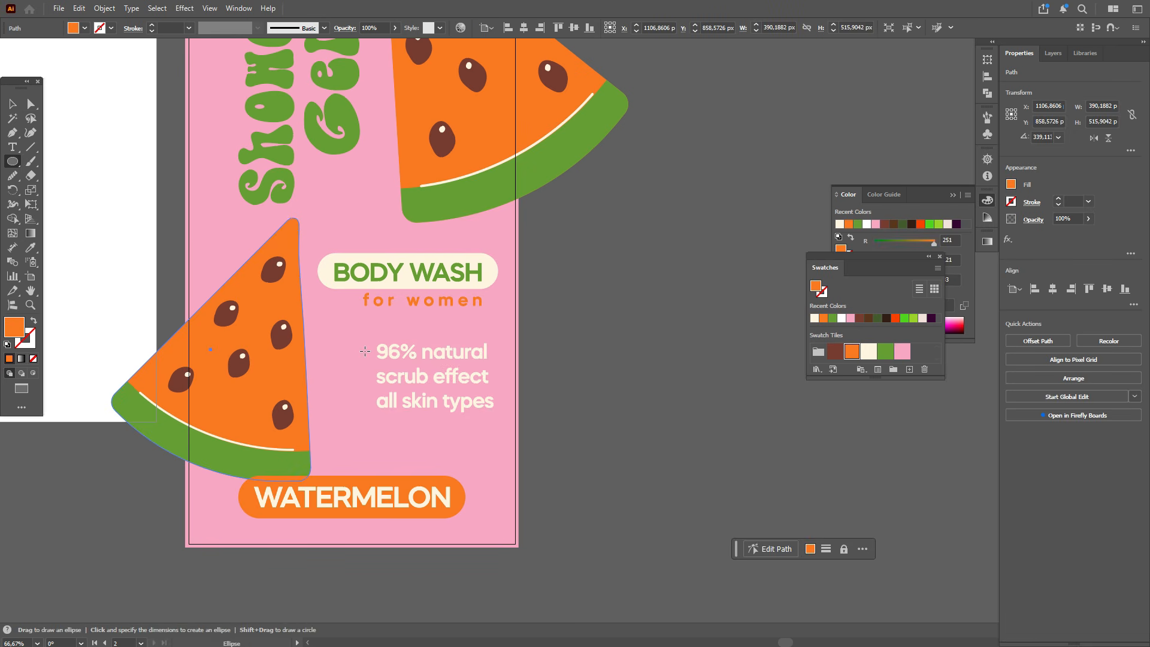
left_click_drag(364, 352, 364, 352)
scroll(424, 372, "up", 2)
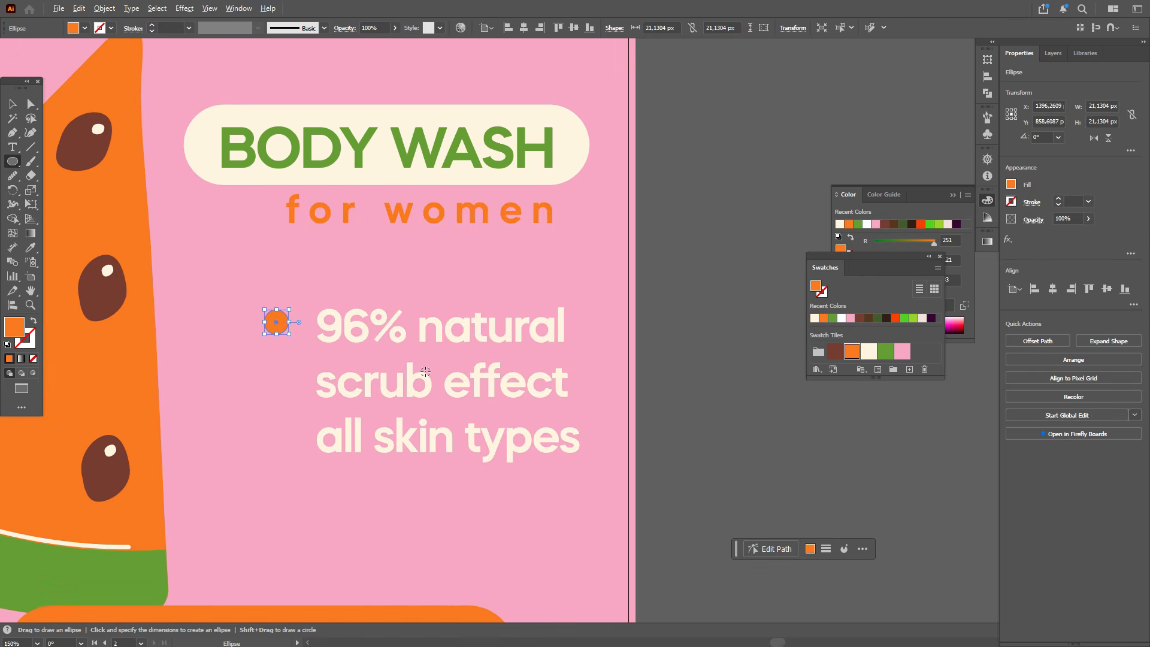
Step: Duplicate the bullet circle next to the scrub effect and all skin types lines
key("v")
left_click_drag(276, 330, 279, 448)
left_click(280, 393, "shift")
left_click(281, 326, "shift")
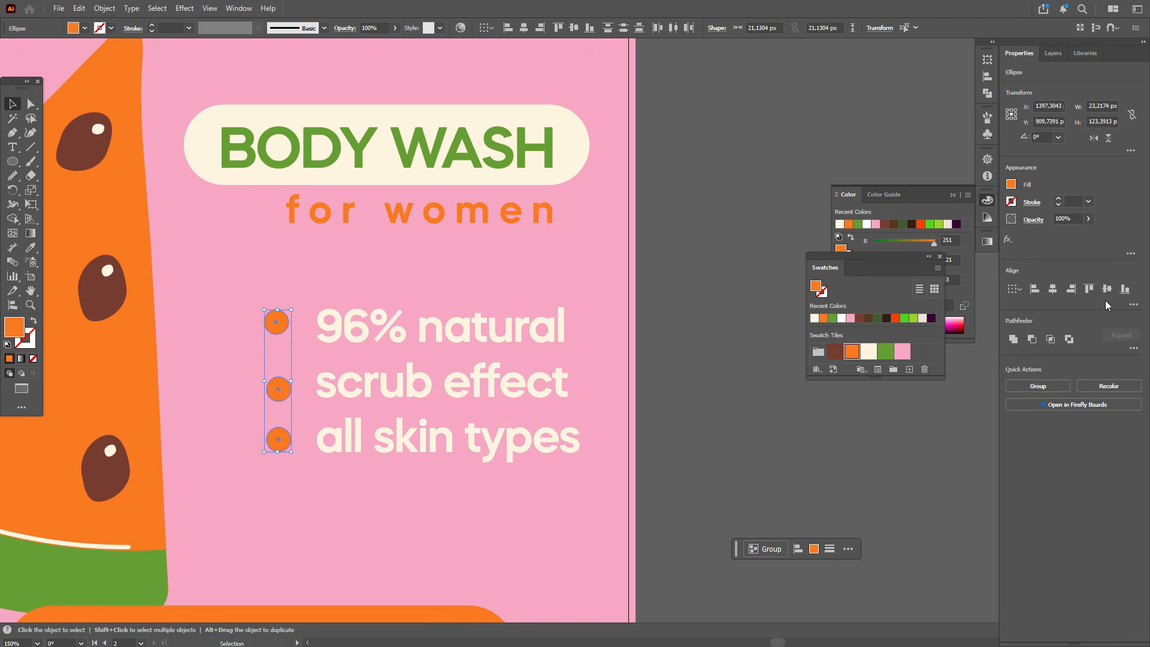
Step: Align the three bullet circles horizontally and distribute them evenly by their vertical centres
left_click(1053, 289)
left_click(1134, 305)
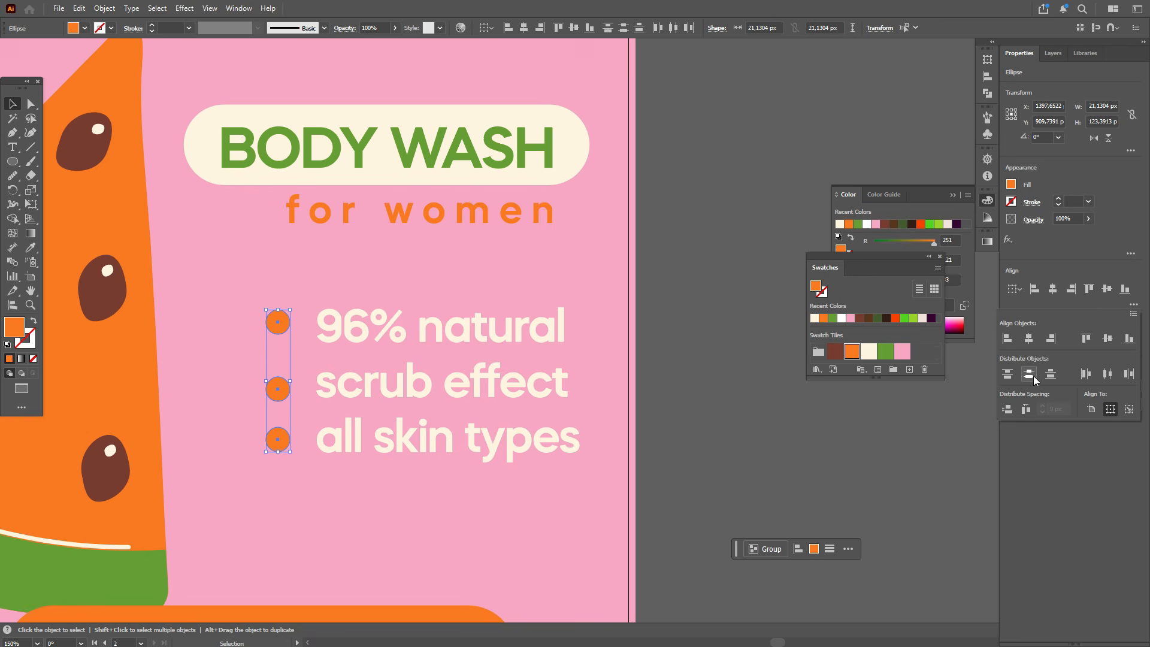
left_click(735, 371)
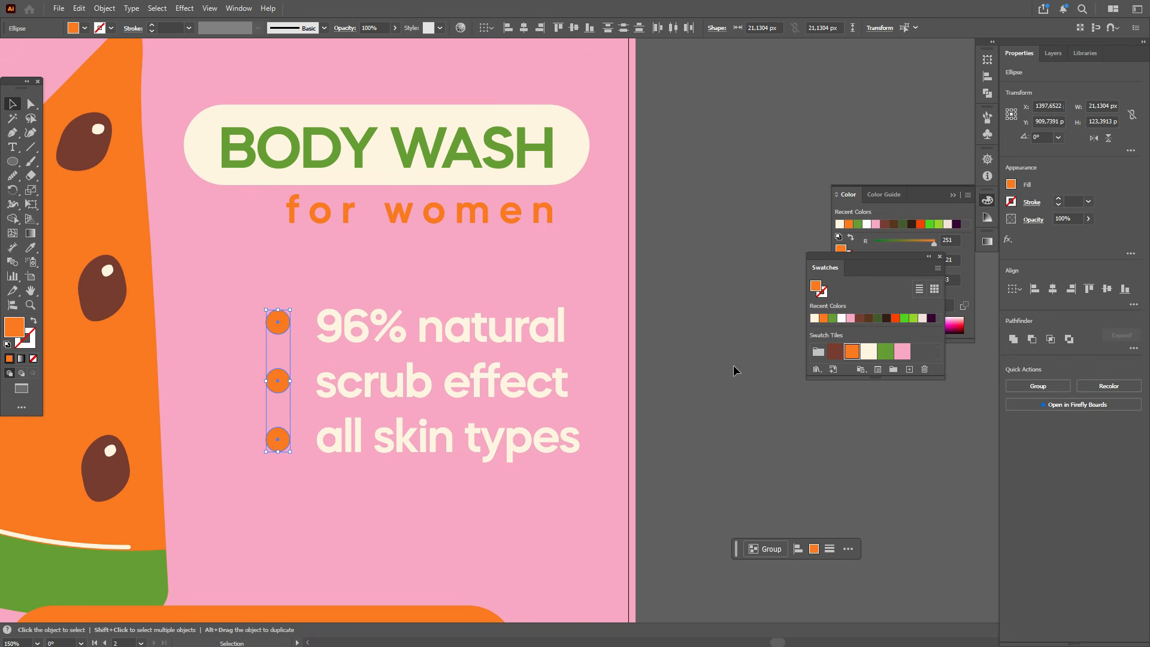
left_click(736, 371)
Step: Bring the pink background rectangle to the front and clip all label artwork to it with a clipping mask
scroll(736, 371, "down", 1)
scroll(736, 371, "down", 3)
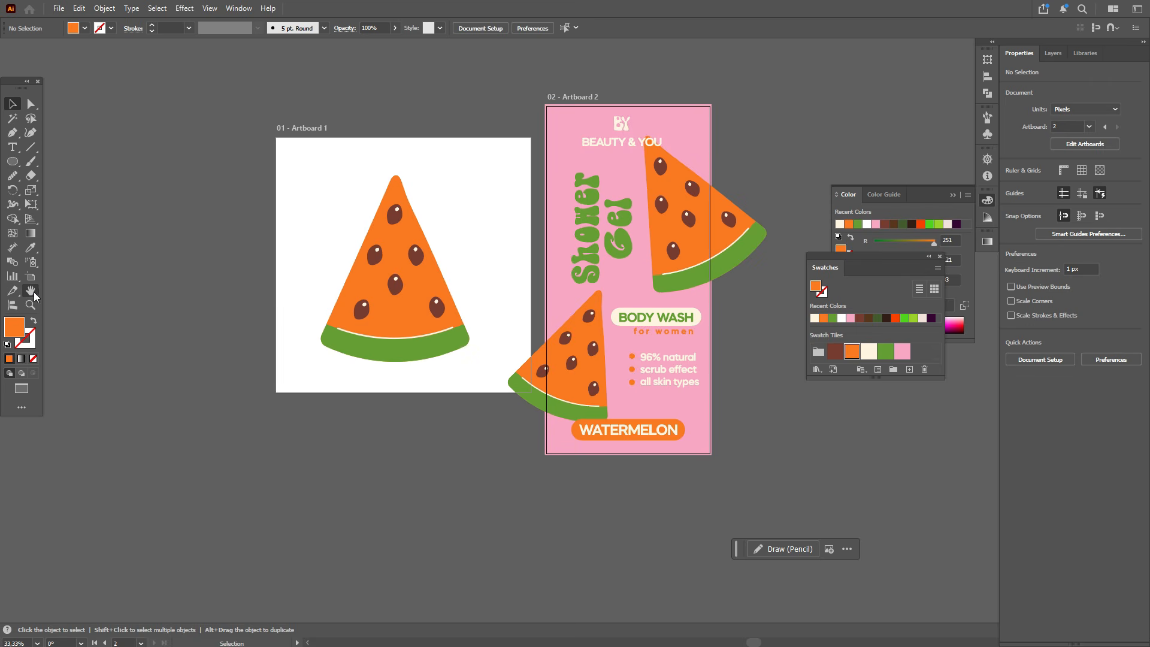
left_click(34, 293)
left_click_drag(629, 244, 391, 260)
key("v")
left_click(324, 135)
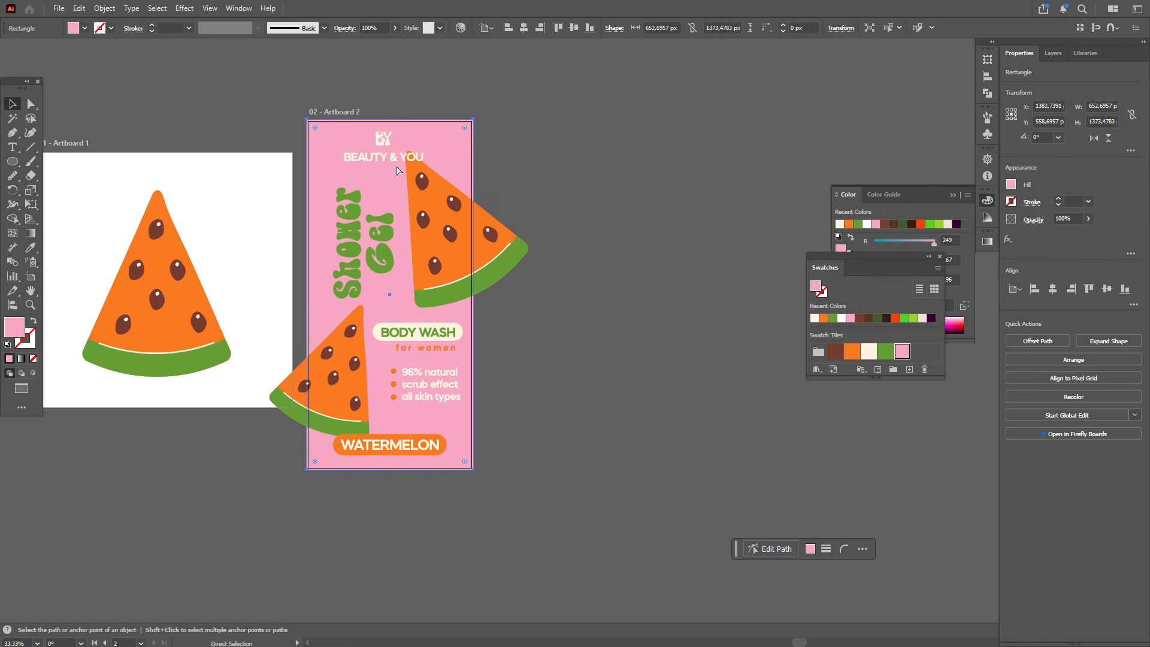
right_click(465, 190)
mouse_move(538, 527)
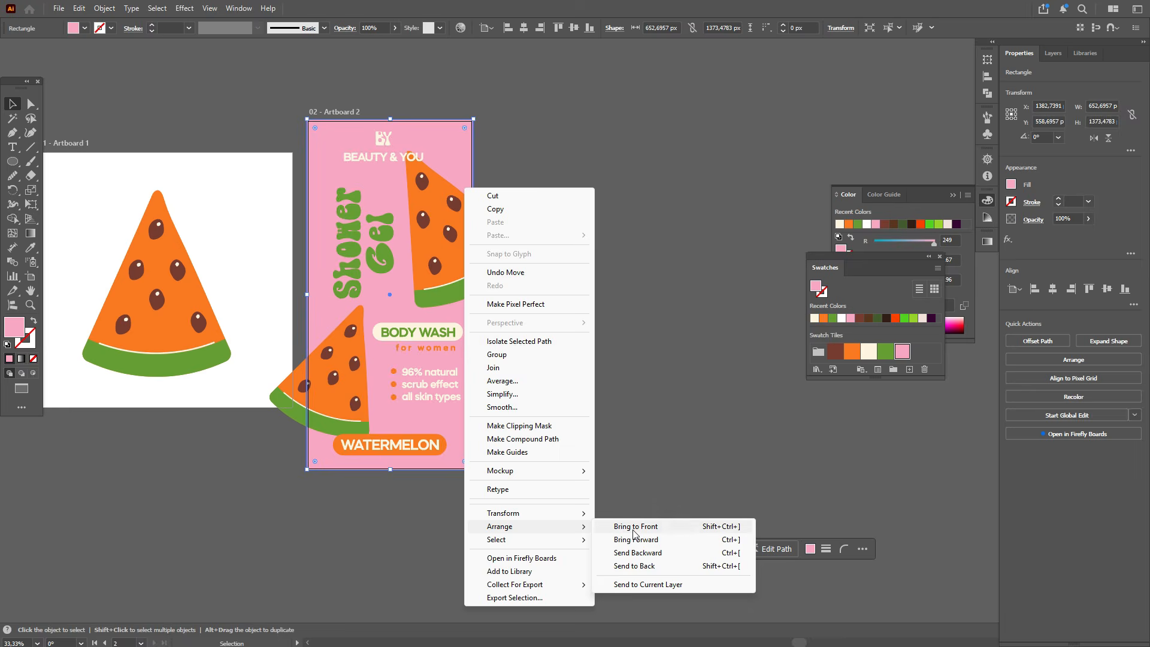
left_click(636, 526)
left_click_drag(540, 495, 541, 497)
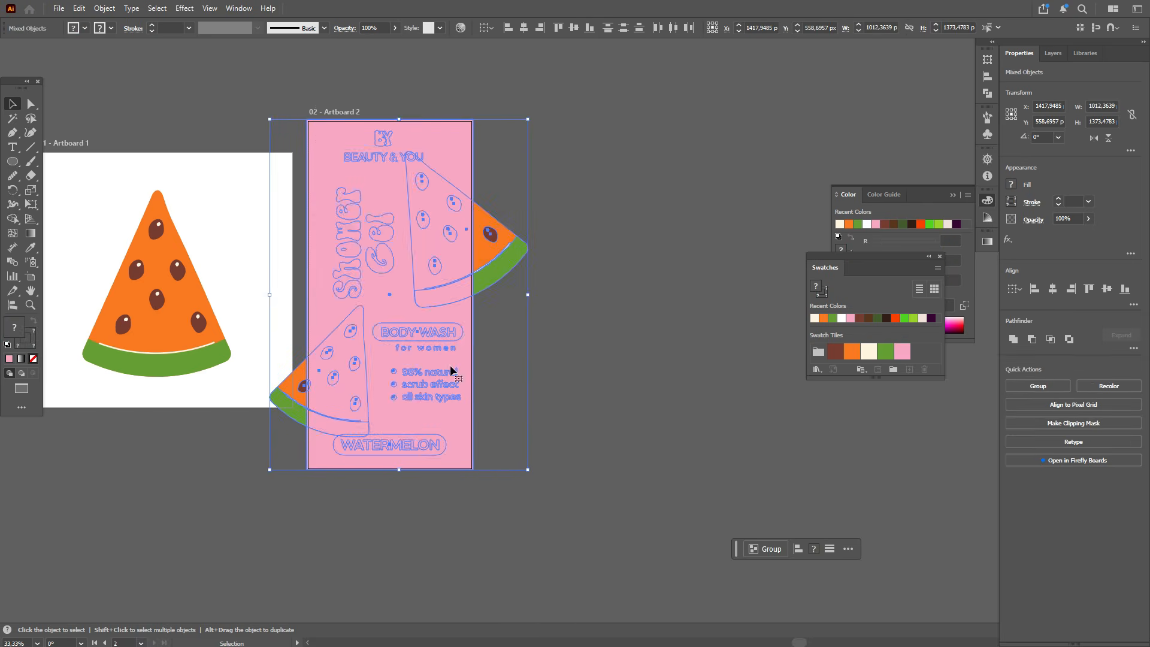
right_click(450, 366)
left_click(527, 237)
left_click(590, 358)
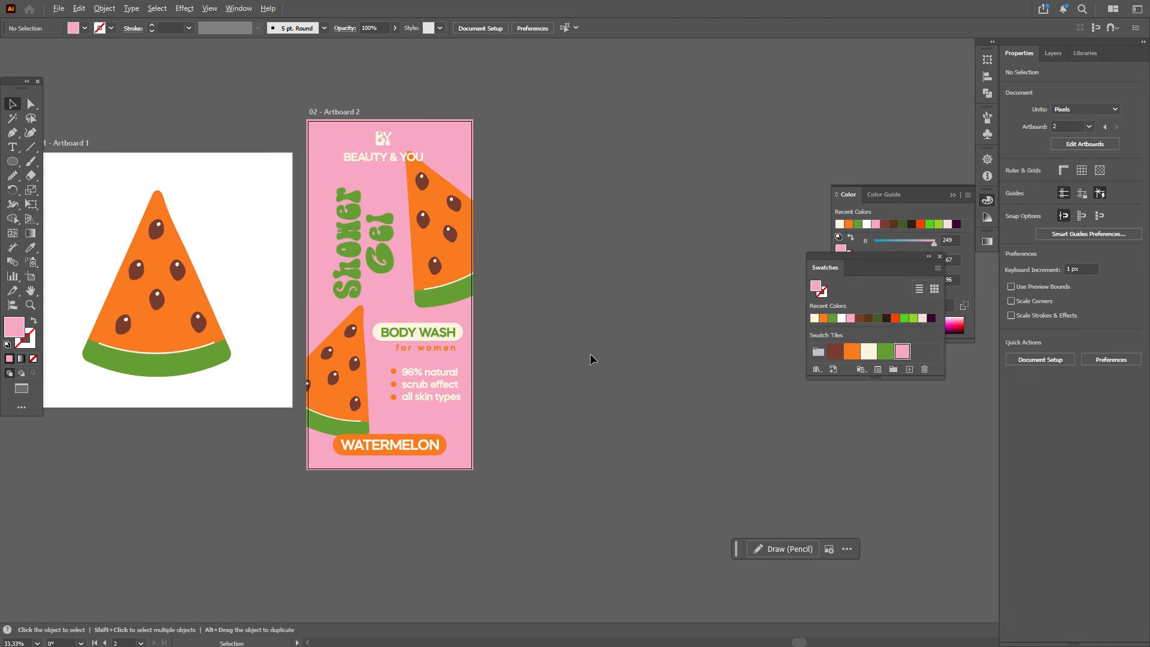
left_click(31, 291)
left_click_drag(325, 350, 440, 388)
left_click_drag(605, 390, 678, 395)
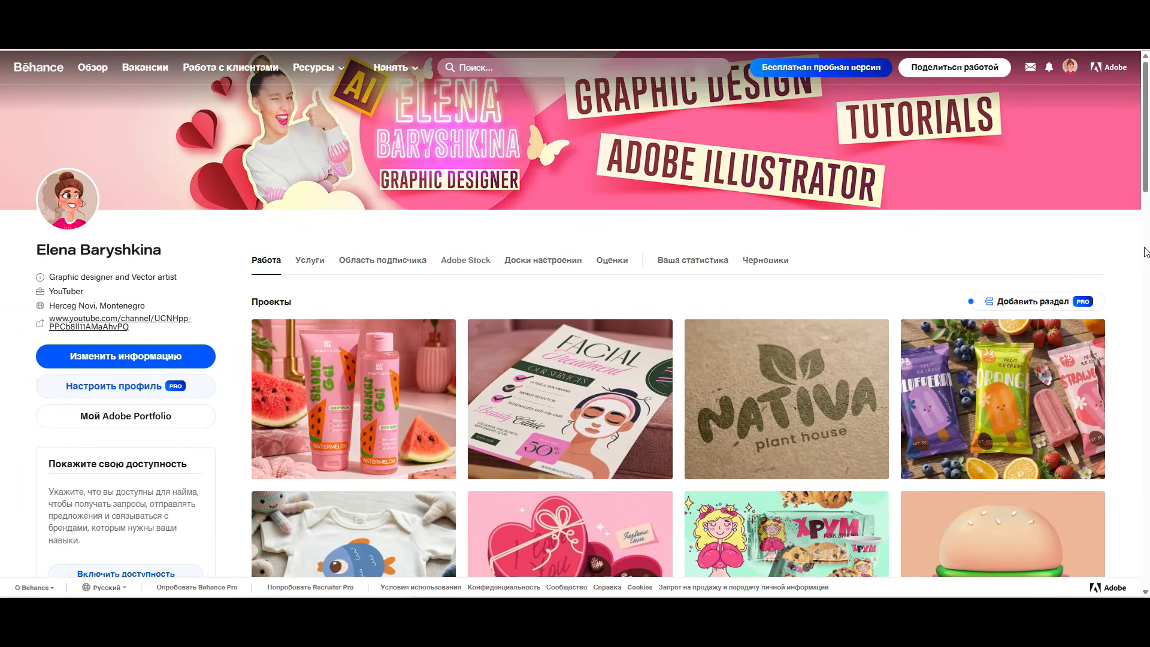
Step: Switch to Behance and browse the Watermelon Shower Gel Packaging Design project's mockups
scroll(1145, 252, "down", 2)
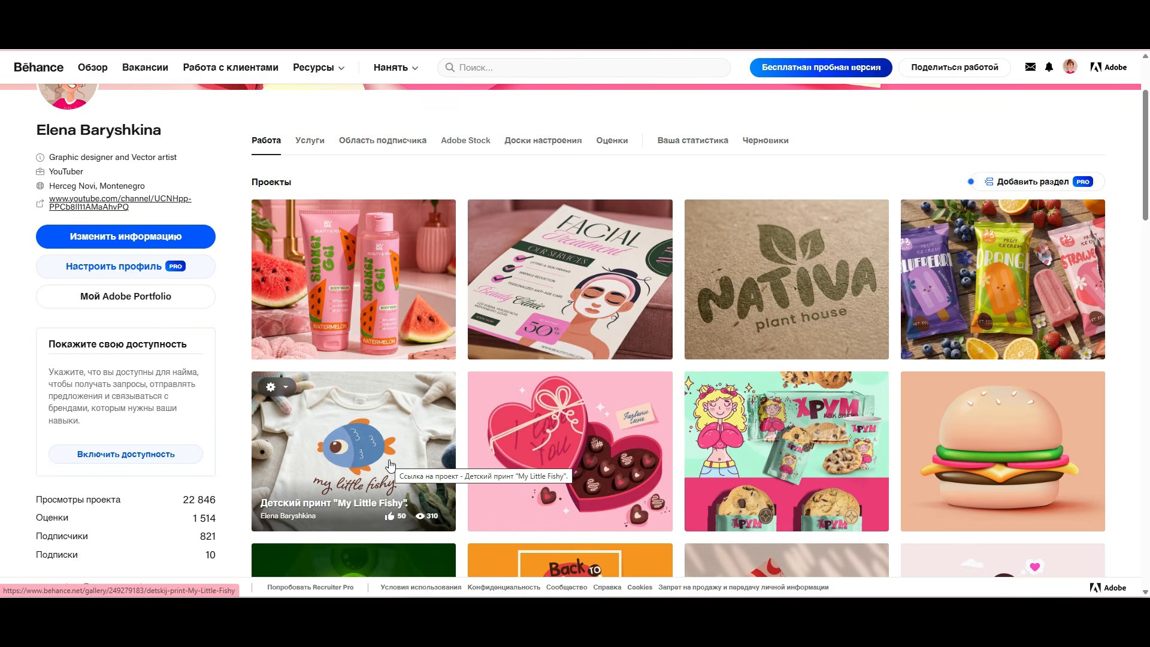
left_click(348, 281)
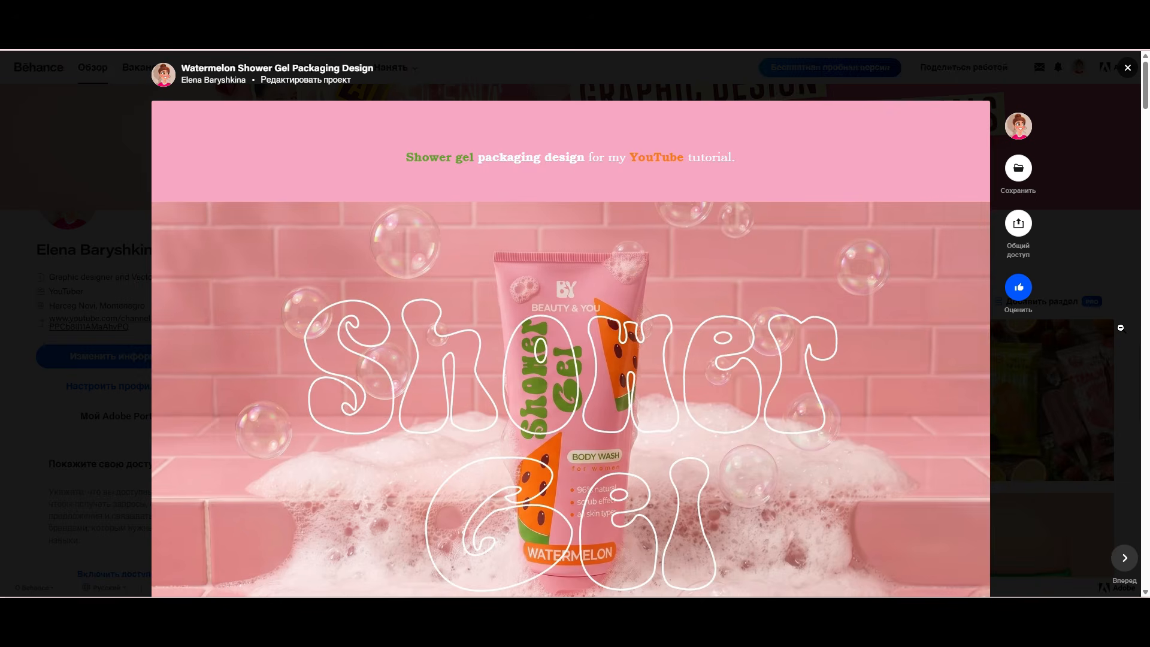
scroll(1120, 327, "down", 1)
scroll(1120, 328, "down", 3)
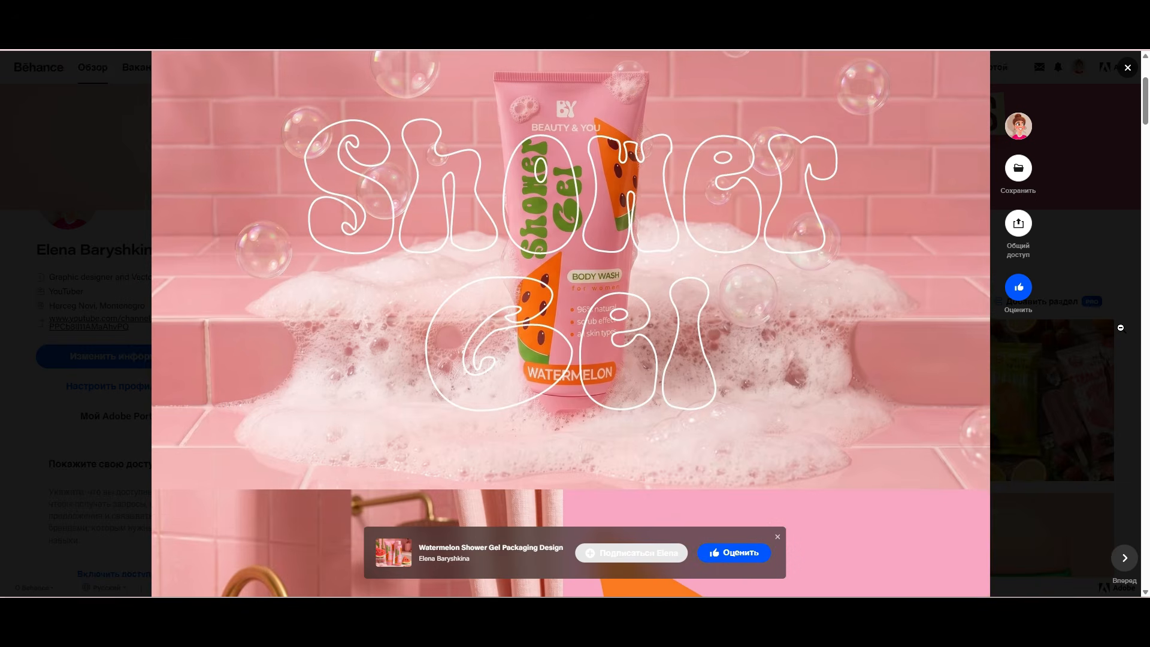
scroll(1120, 328, "down", 1)
scroll(1120, 328, "down", 6)
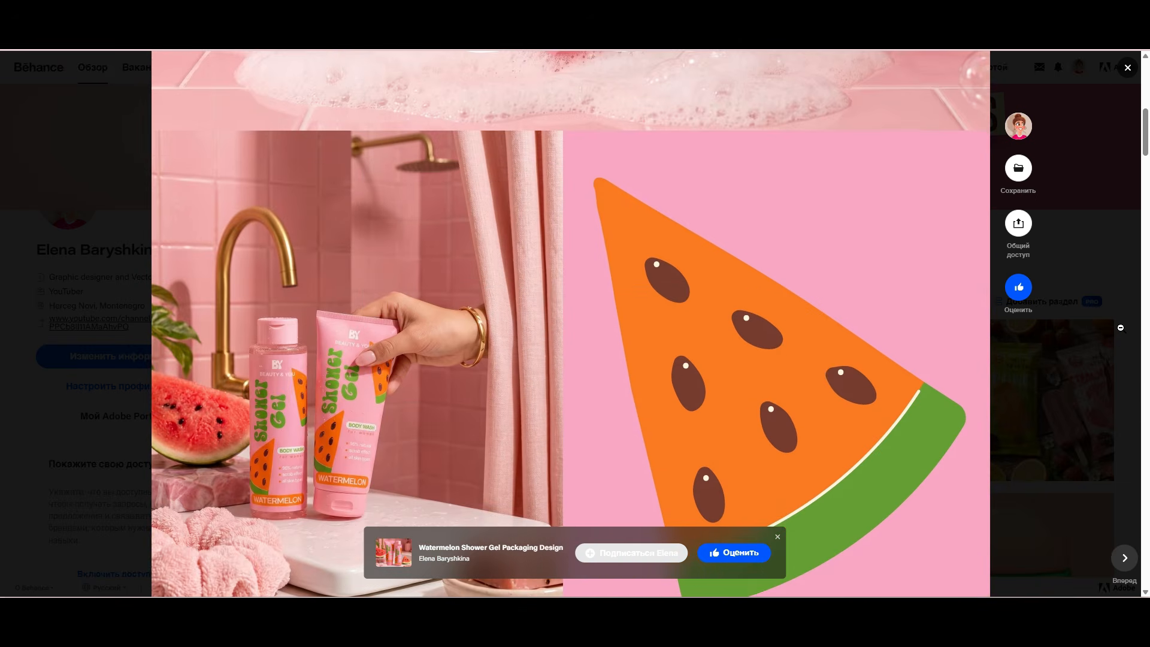
scroll(1121, 327, "down", 6)
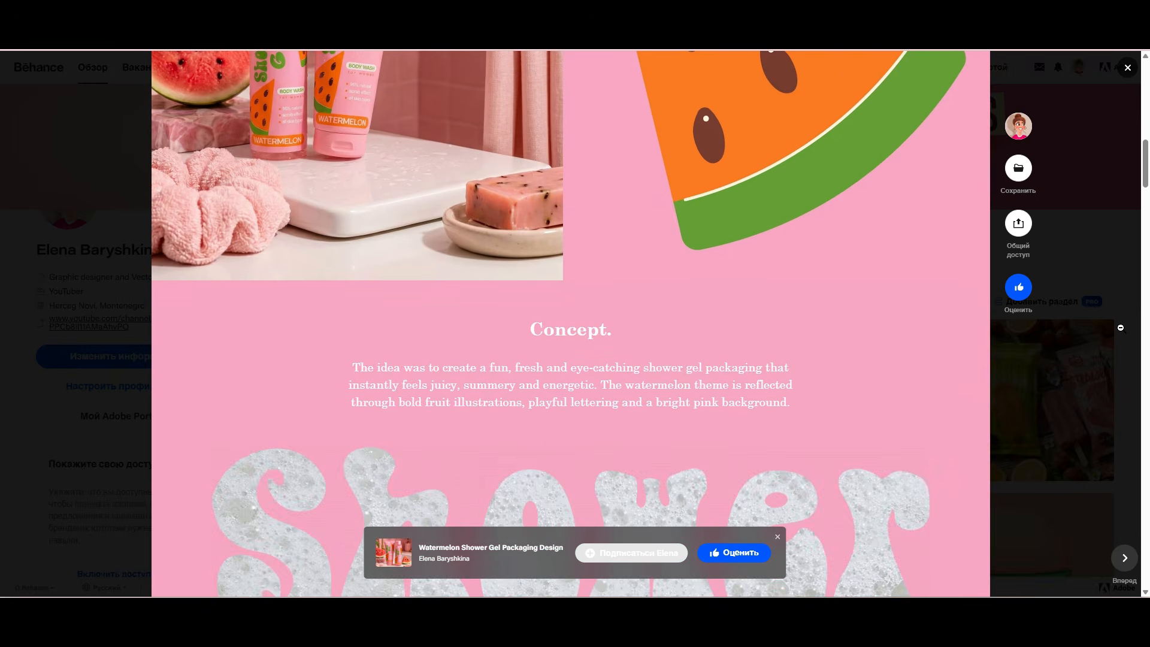
scroll(1120, 327, "down", 5)
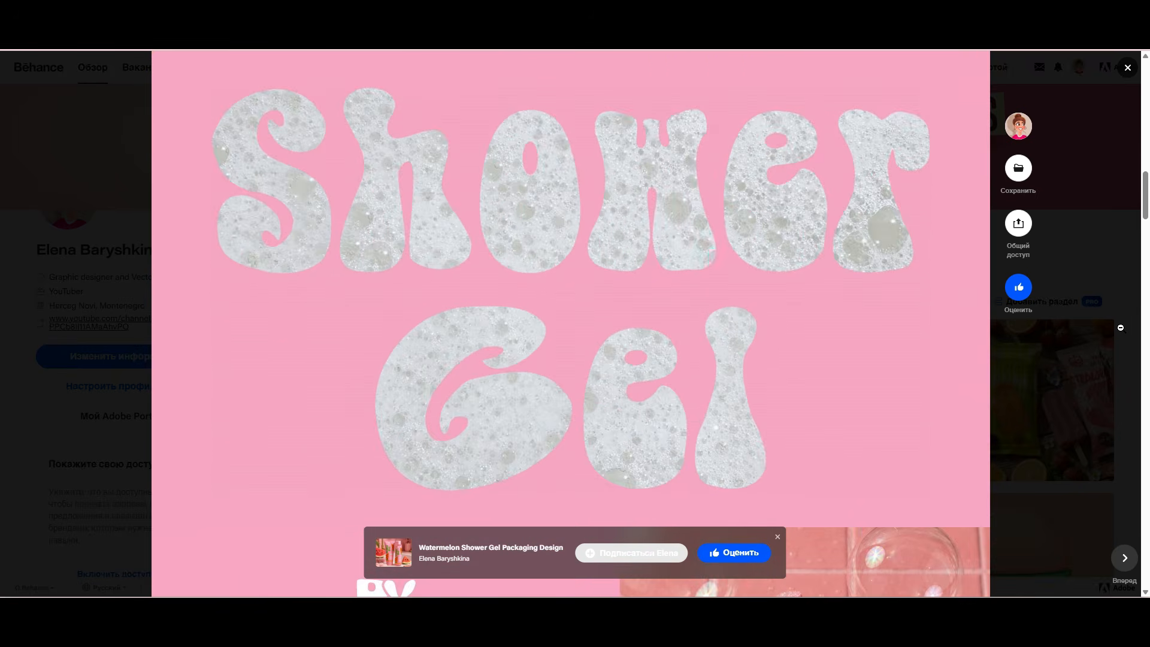
scroll(1120, 328, "down", 4)
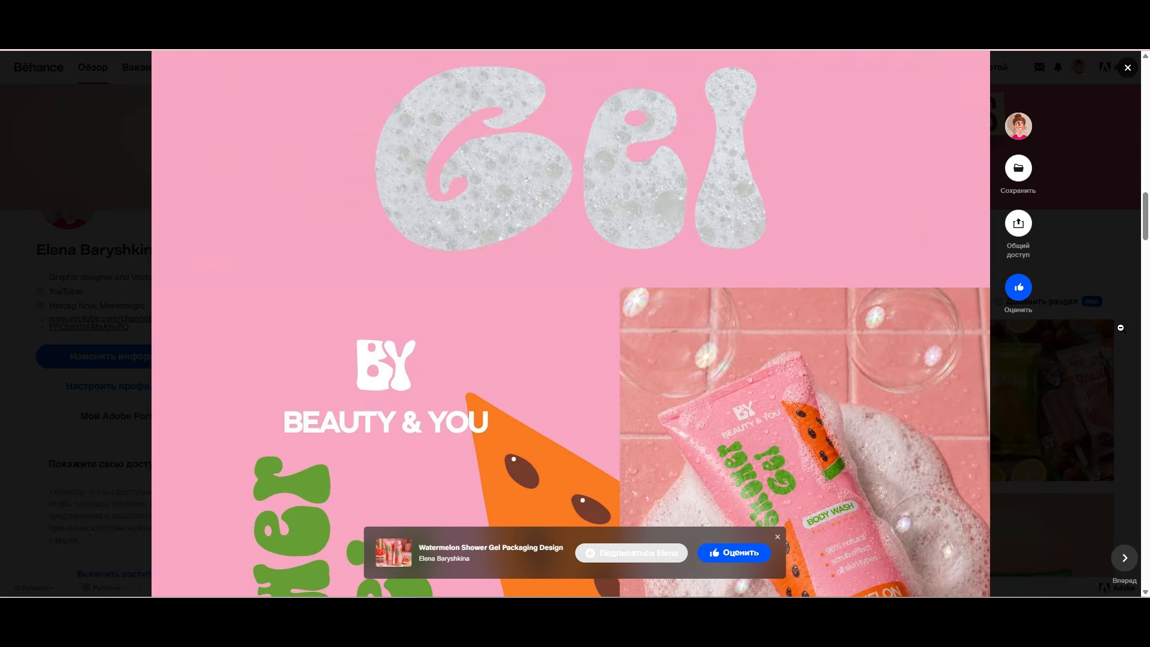
scroll(1120, 328, "down", 4)
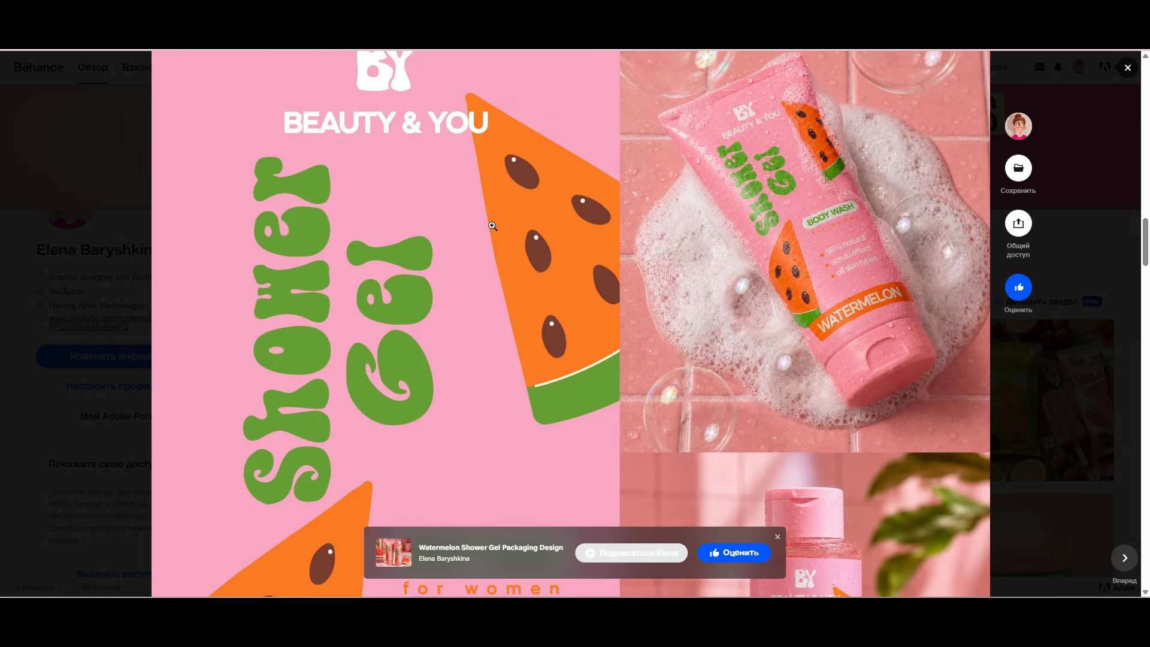
scroll(492, 226, "down", 7)
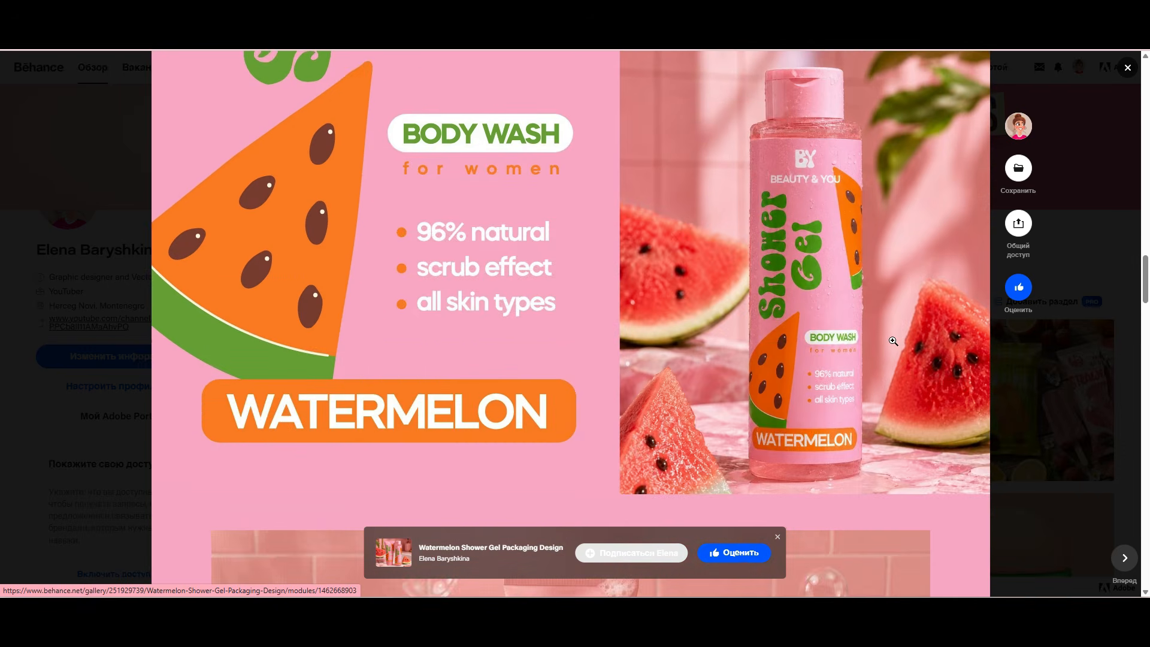
scroll(893, 341, "down", 7)
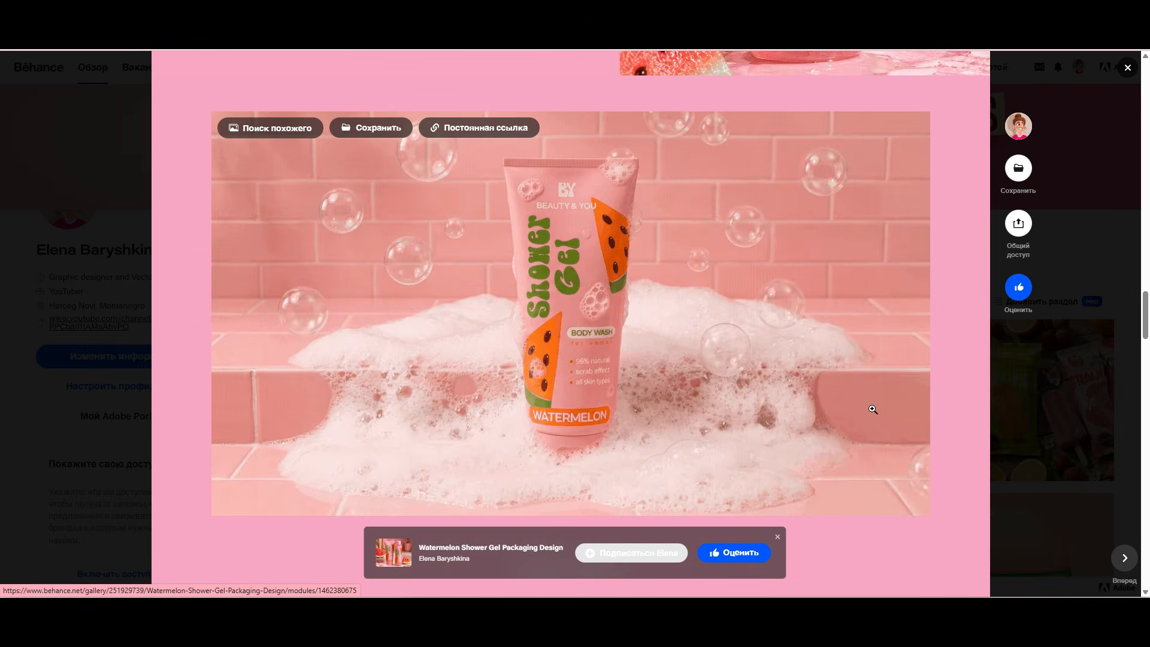
Step: Examine the remaining mockup sections of the project, from the visual style images to the final result and closing links
scroll(872, 409, "down", 6)
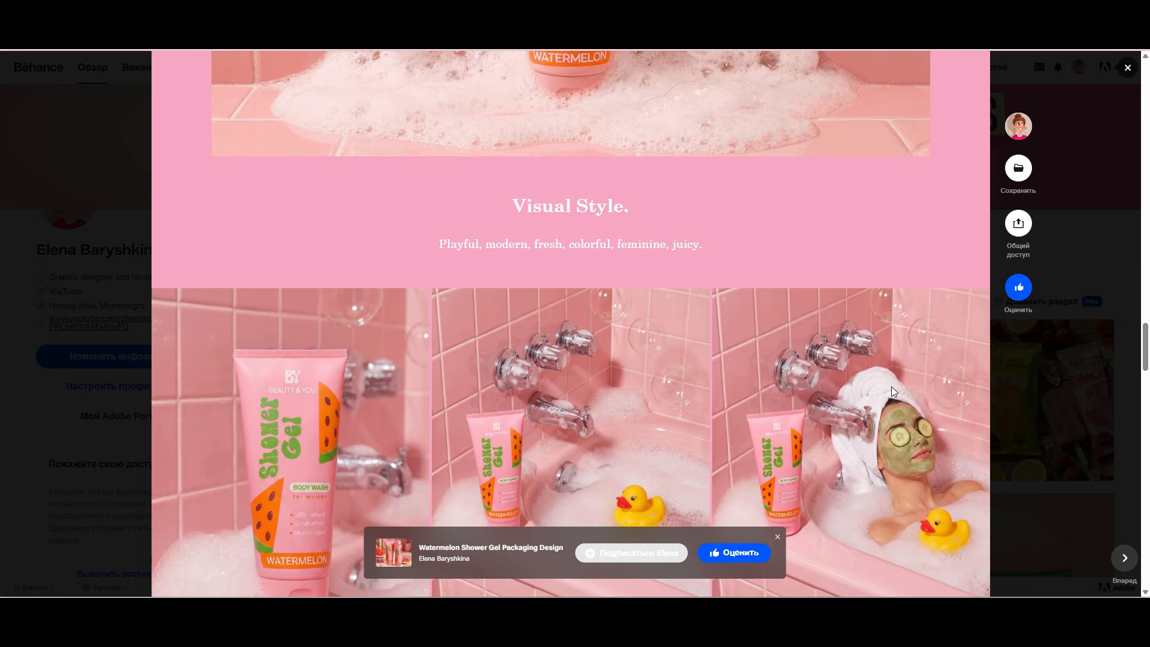
scroll(892, 386, "down", 4)
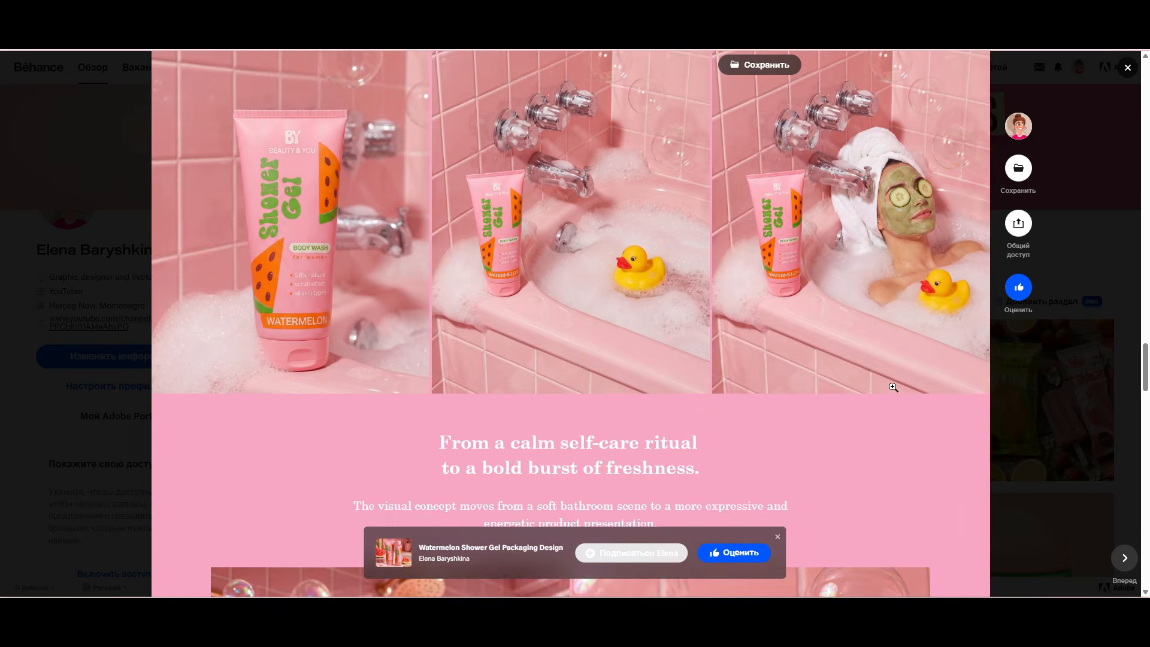
scroll(893, 387, "down", 6)
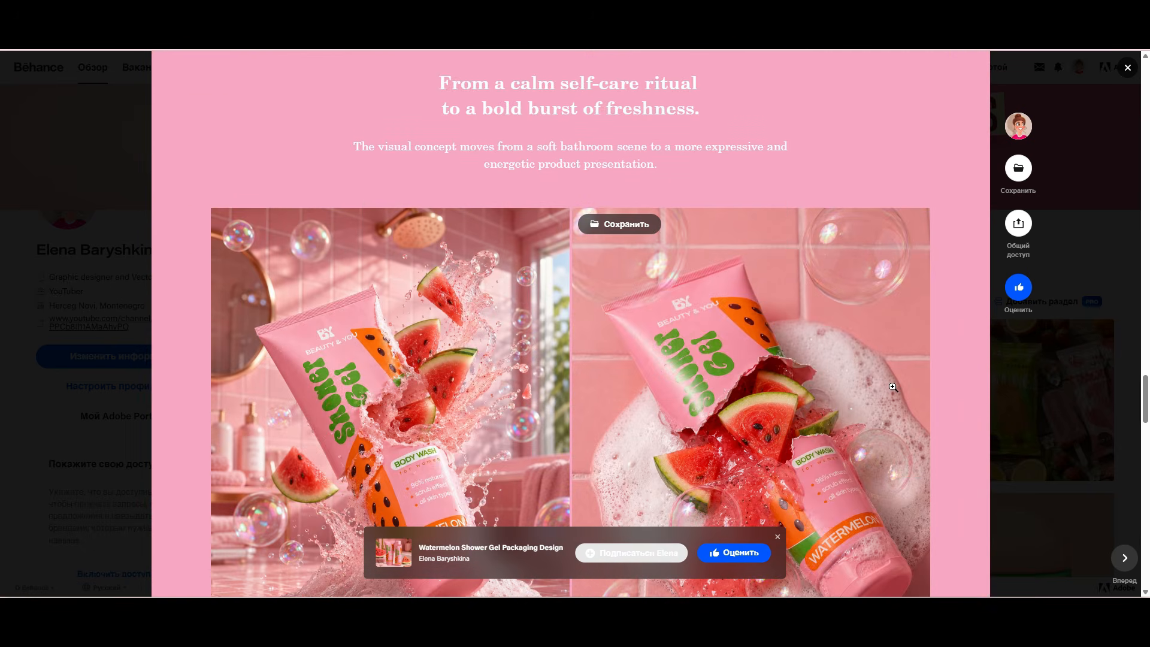
scroll(893, 387, "down", 4)
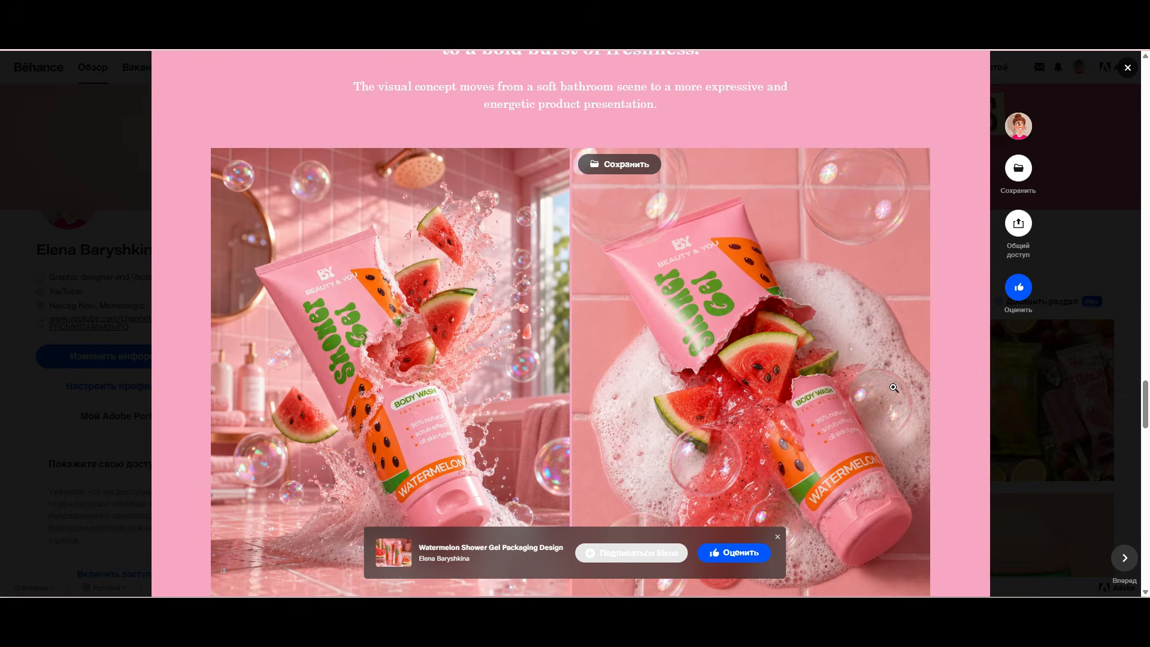
scroll(893, 389, "down", 3)
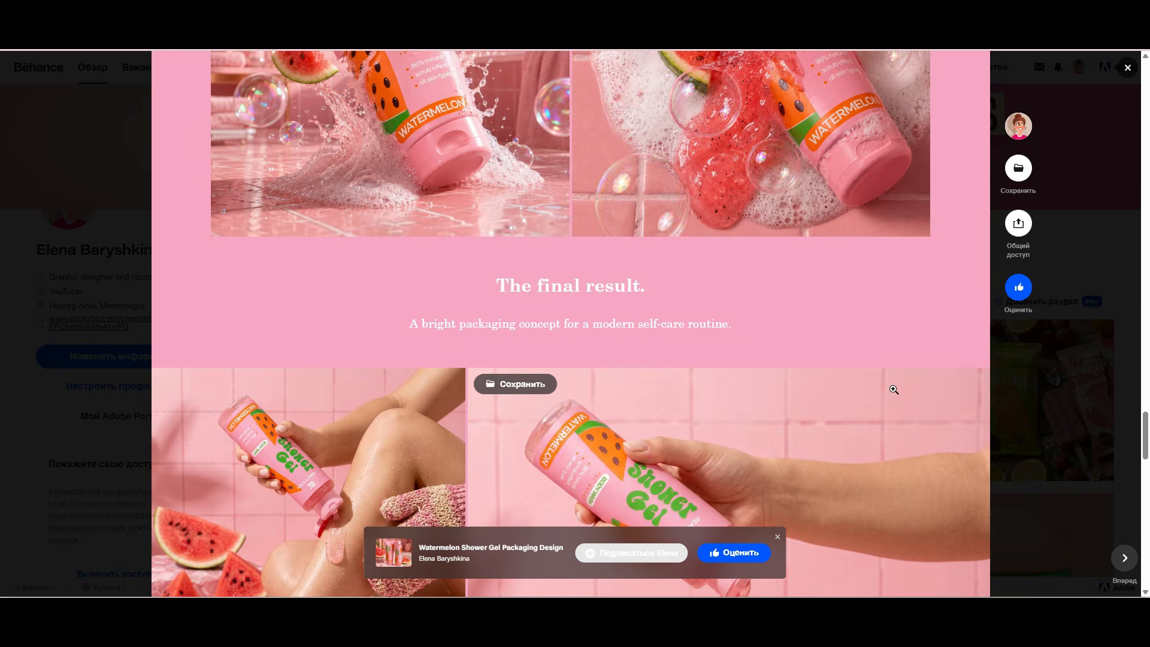
scroll(893, 389, "down", 3)
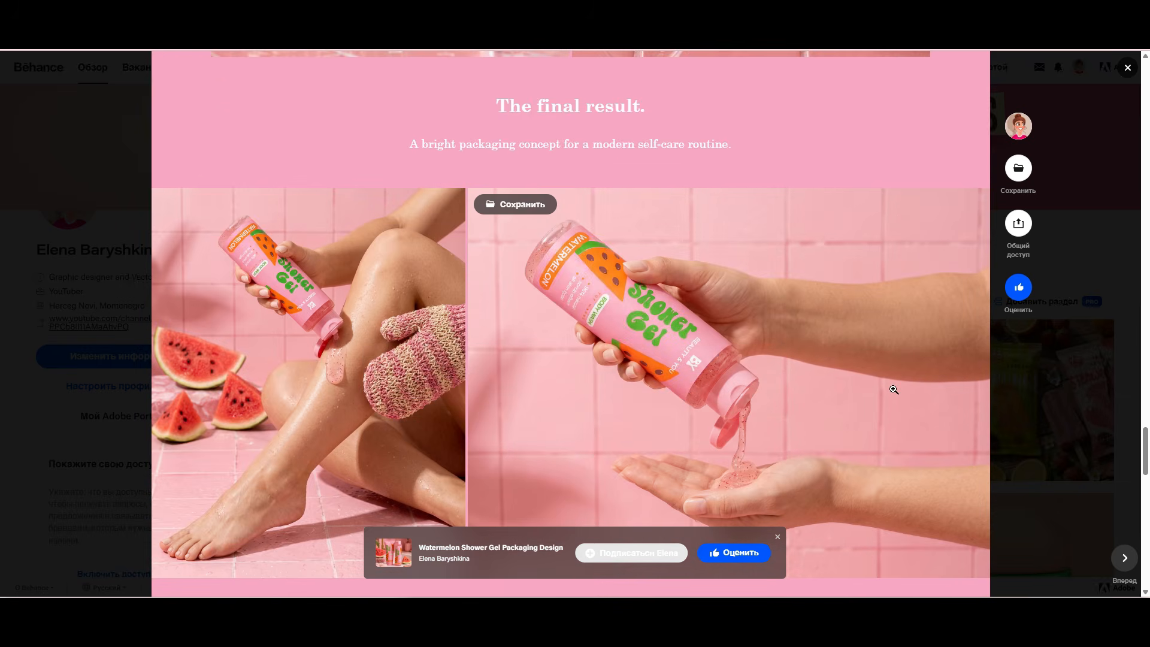
scroll(893, 390, "down", 5)
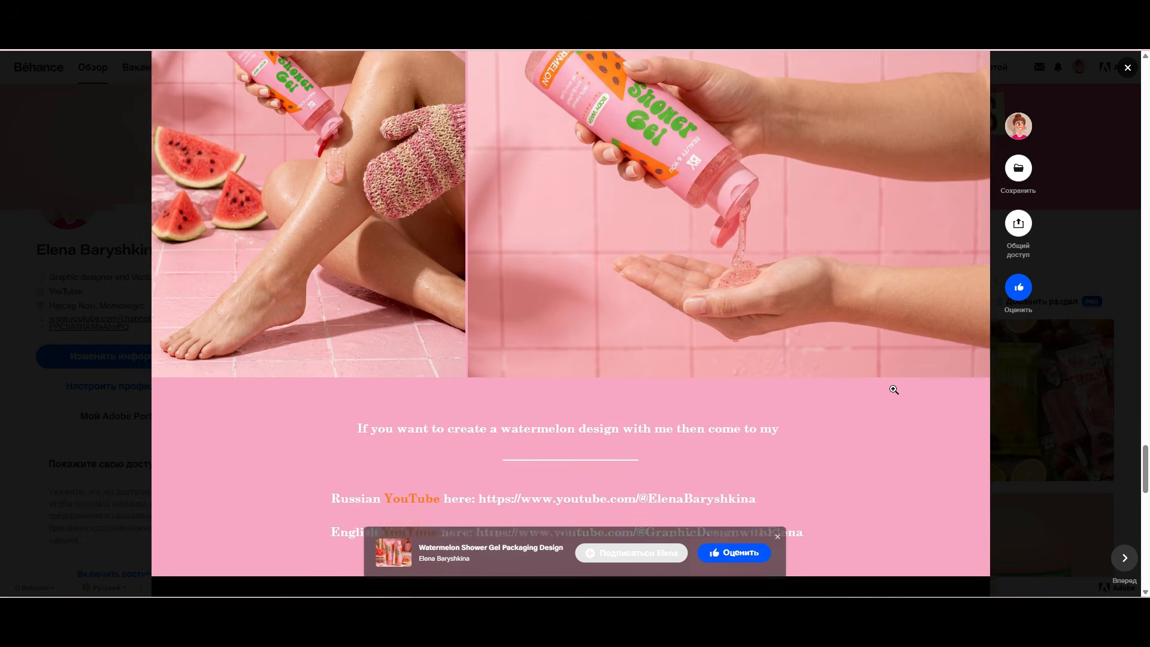
scroll(892, 389, "down", 1)
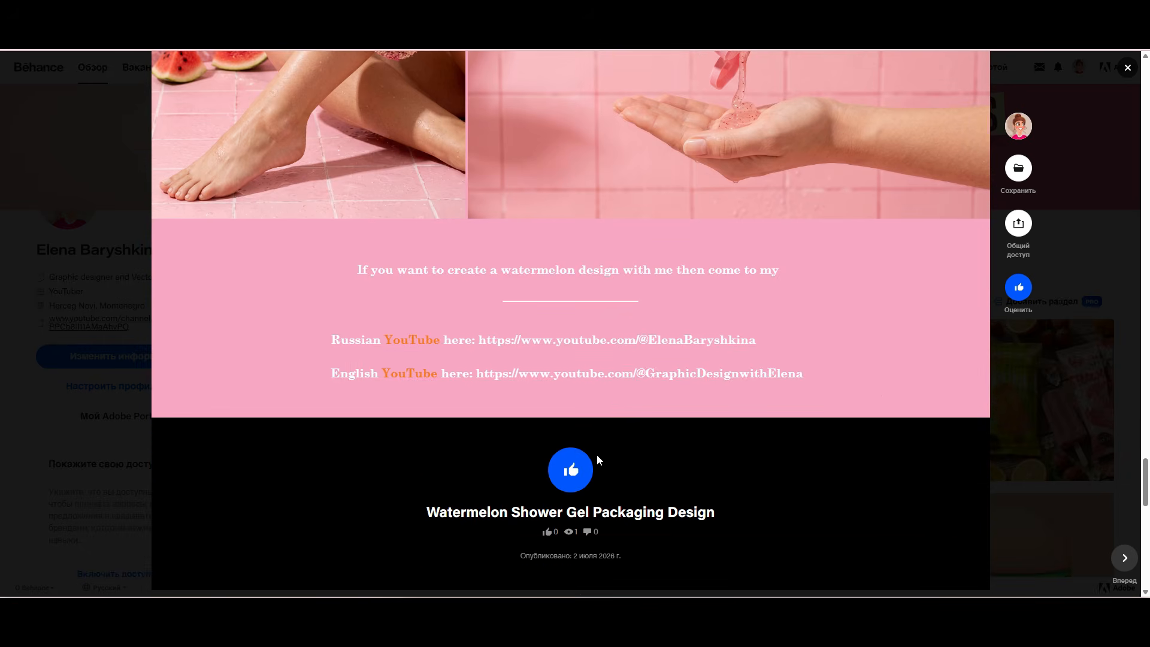
scroll(734, 483, "down", 3)
scroll(734, 483, "up", 6)
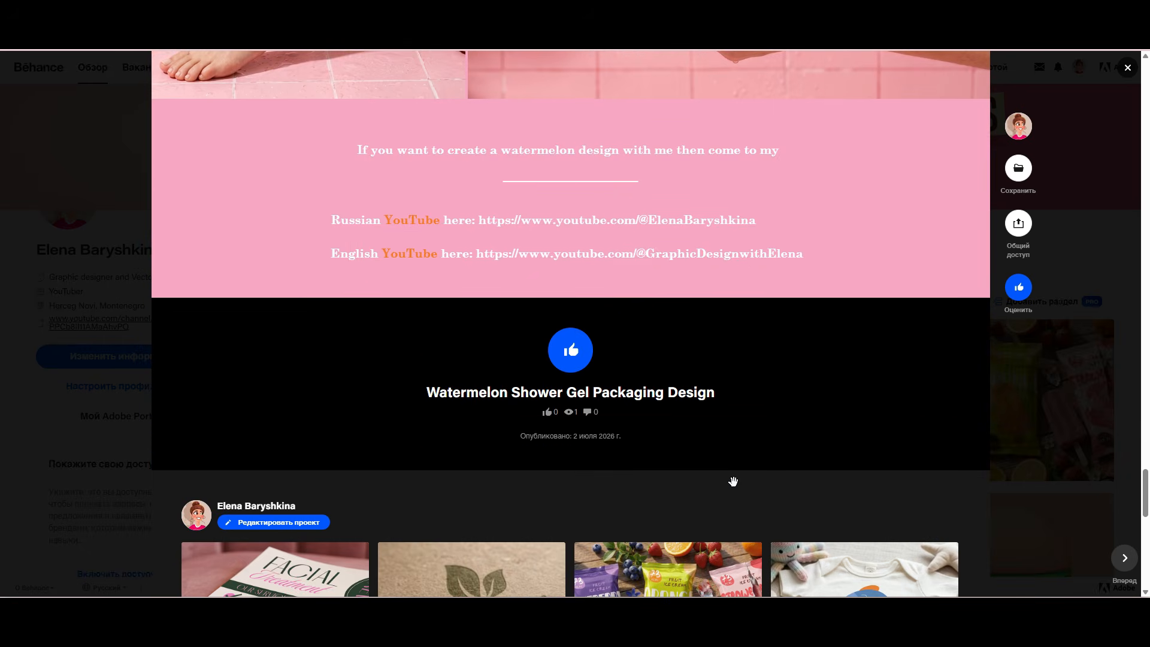